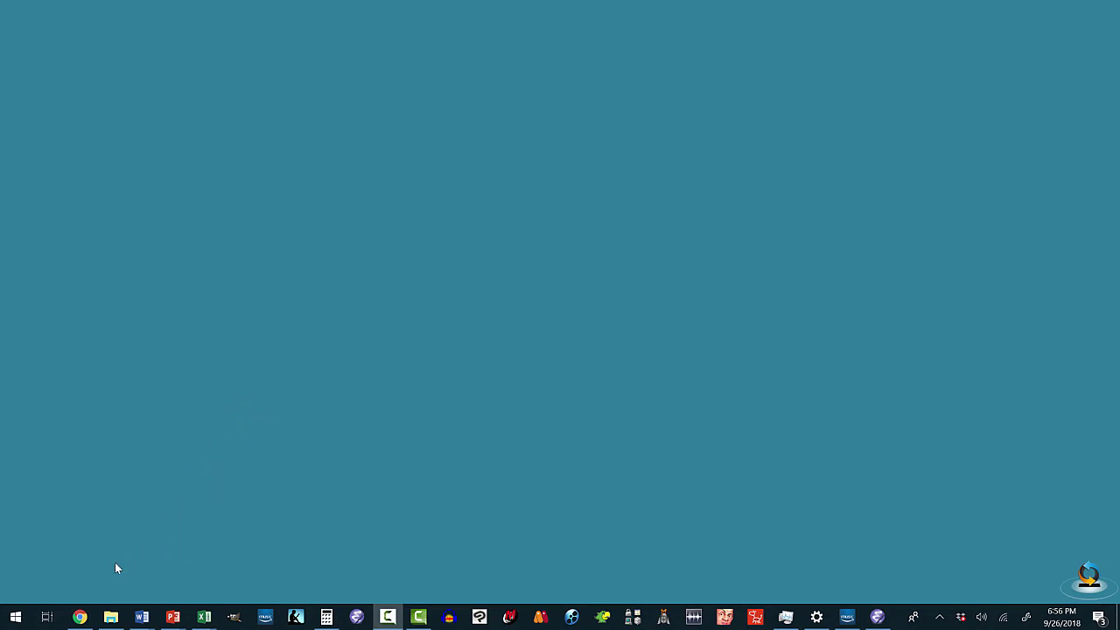
Step: Switch to Chrome and examine the course, response, star-rating, sorting and CSV export options on Udemy's instructor Reviews page
click(80, 617)
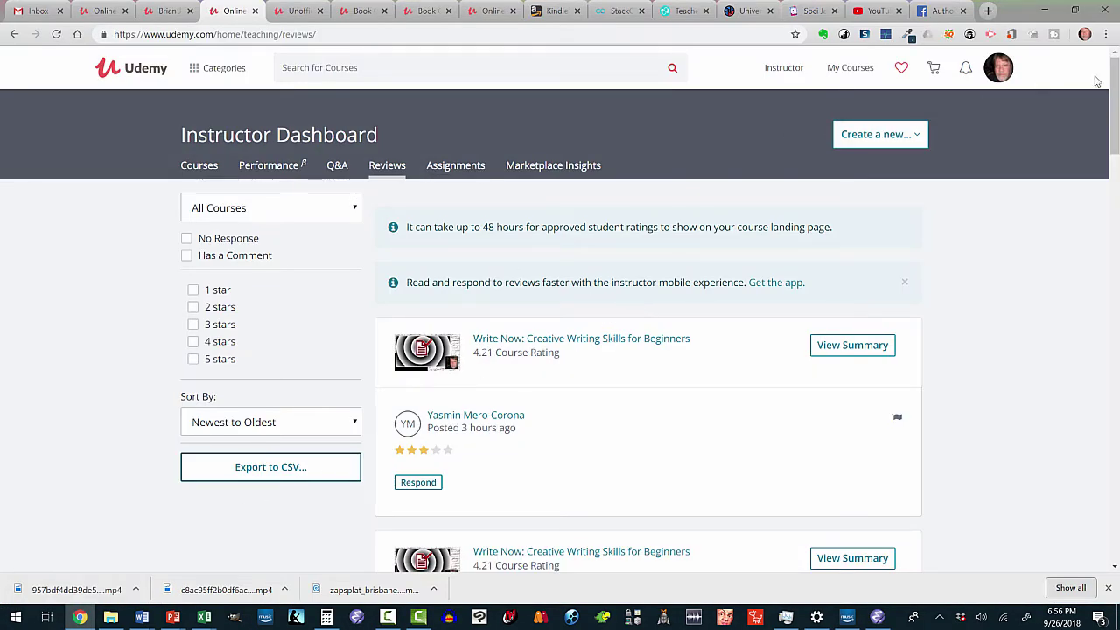
scroll(1117, 84, down, 1)
mouse_move(1117, 84)
mouse_down()
mouse_move(1114, 126)
mouse_move(1116, 77)
mouse_up()
drag(1114, 114, 1115, 81)
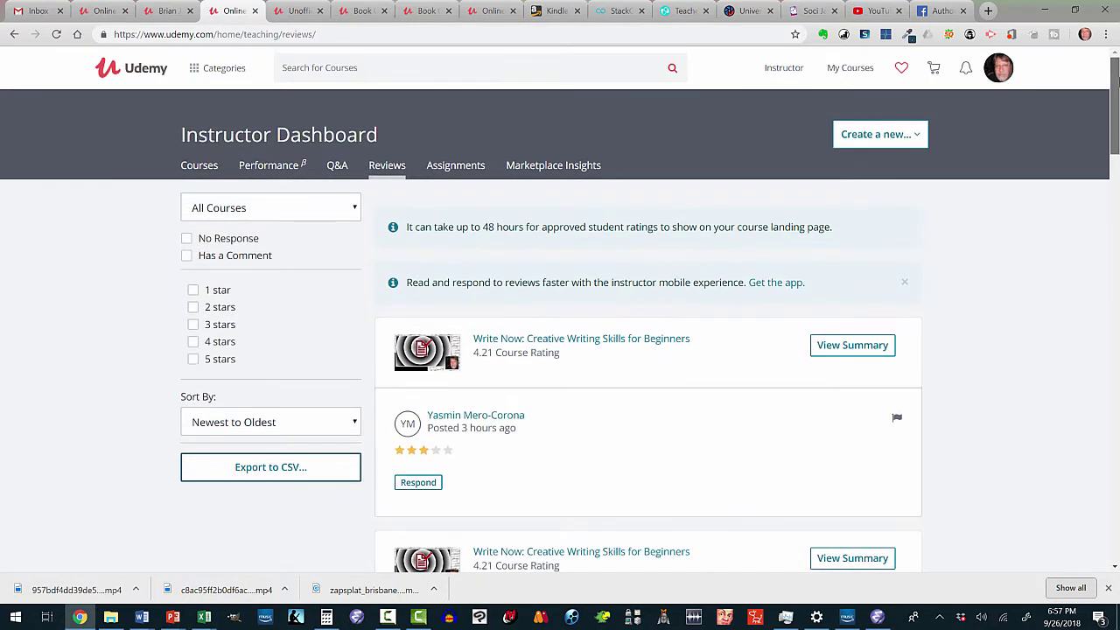
scroll(469, 294, down, 1)
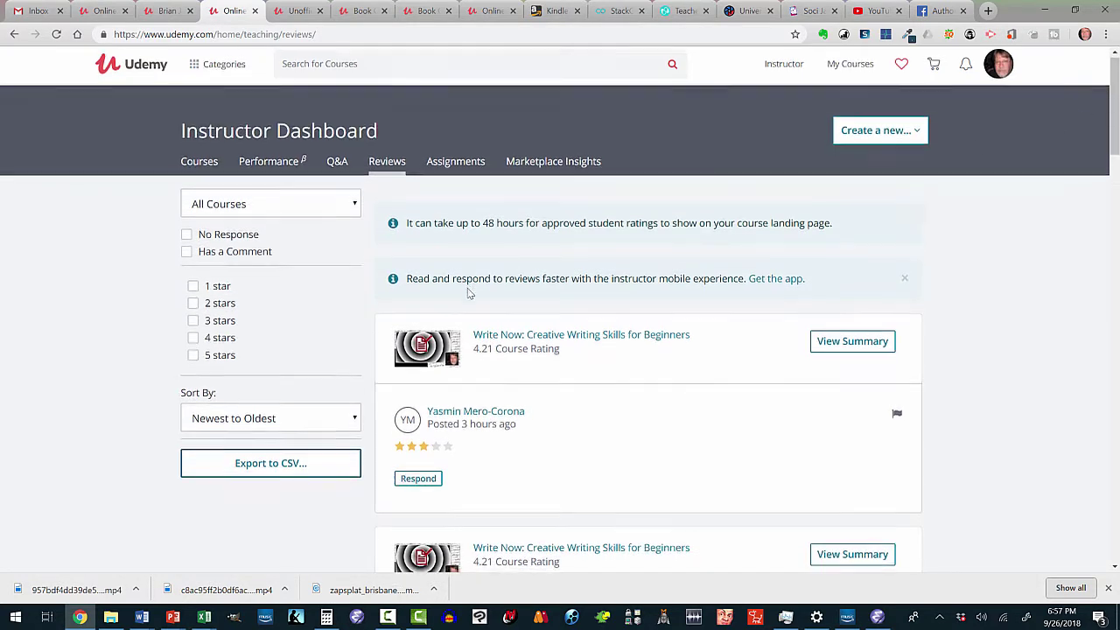
scroll(469, 294, down, 2)
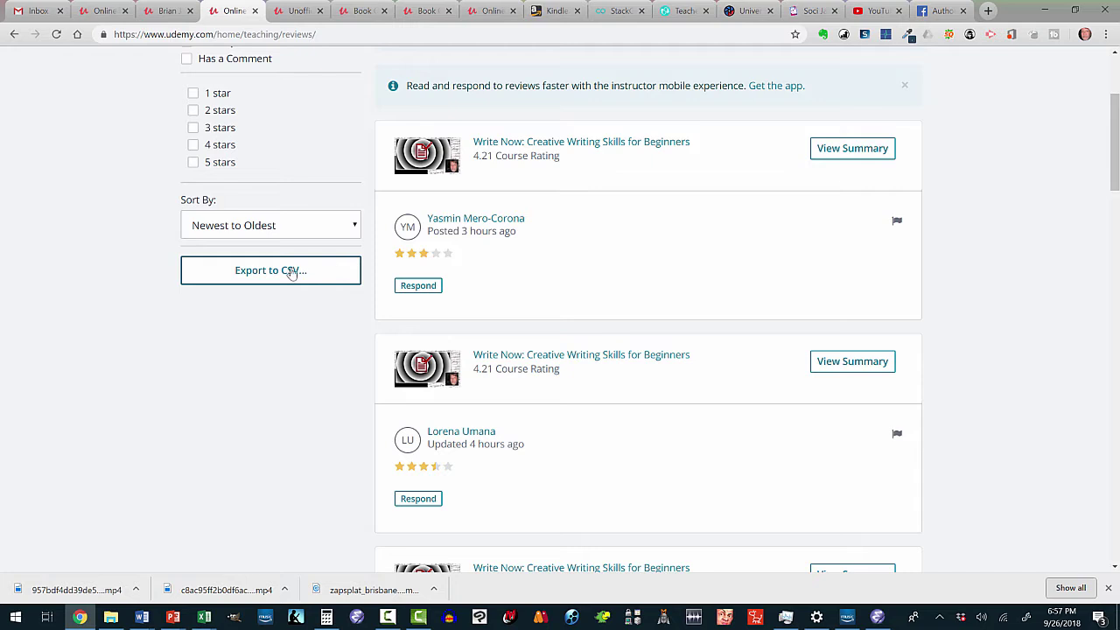
scroll(294, 251, up, 2)
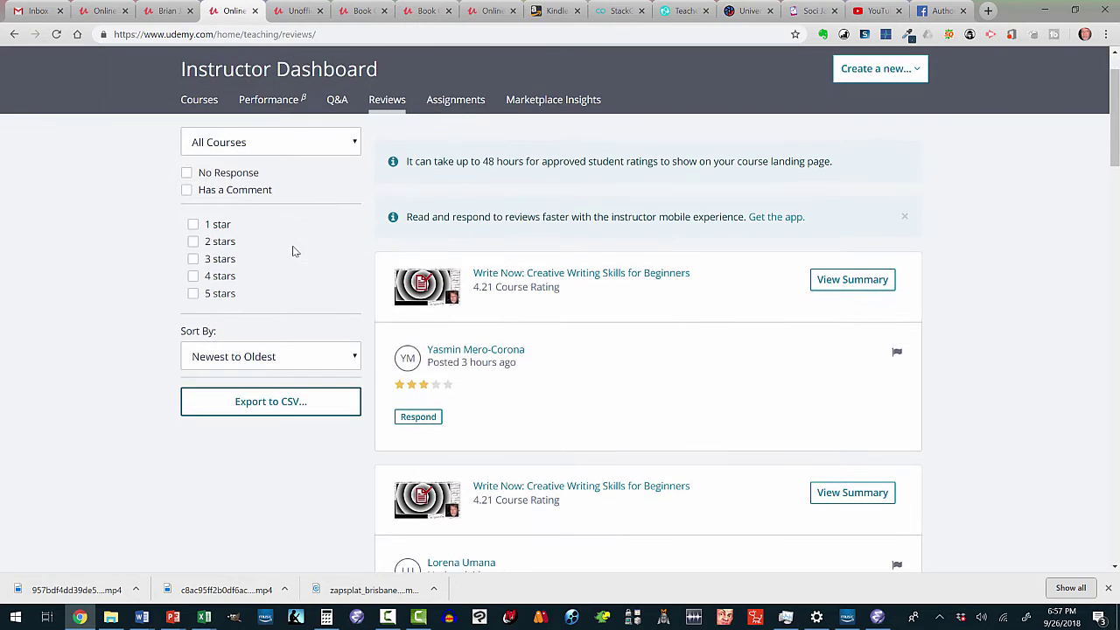
click(356, 146)
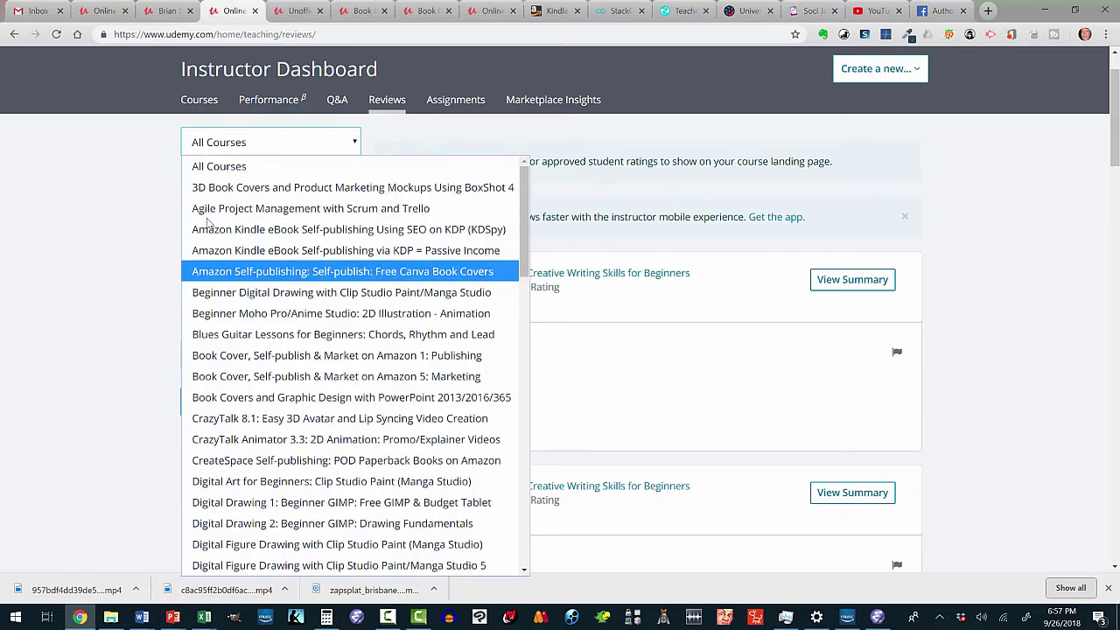
click(114, 207)
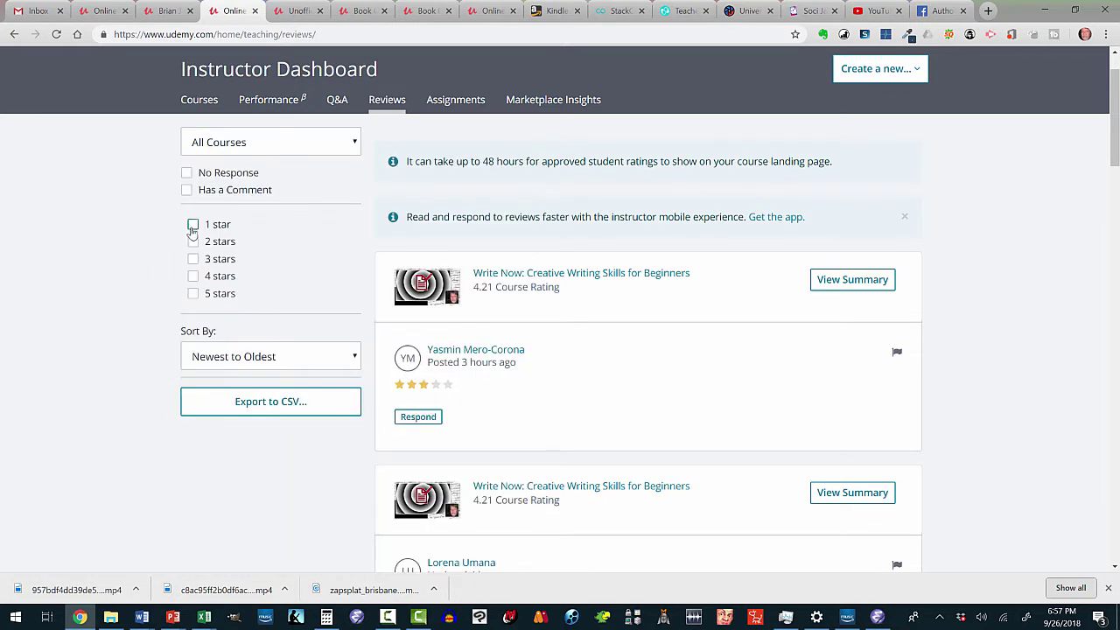
scroll(149, 284, down, 1)
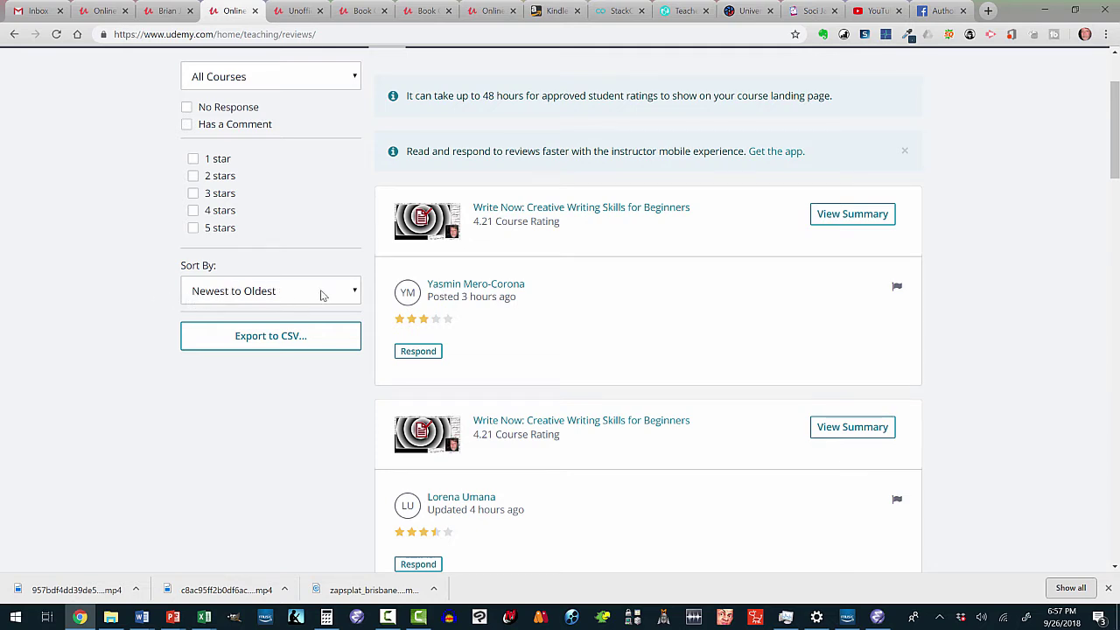
scroll(136, 319, down, 1)
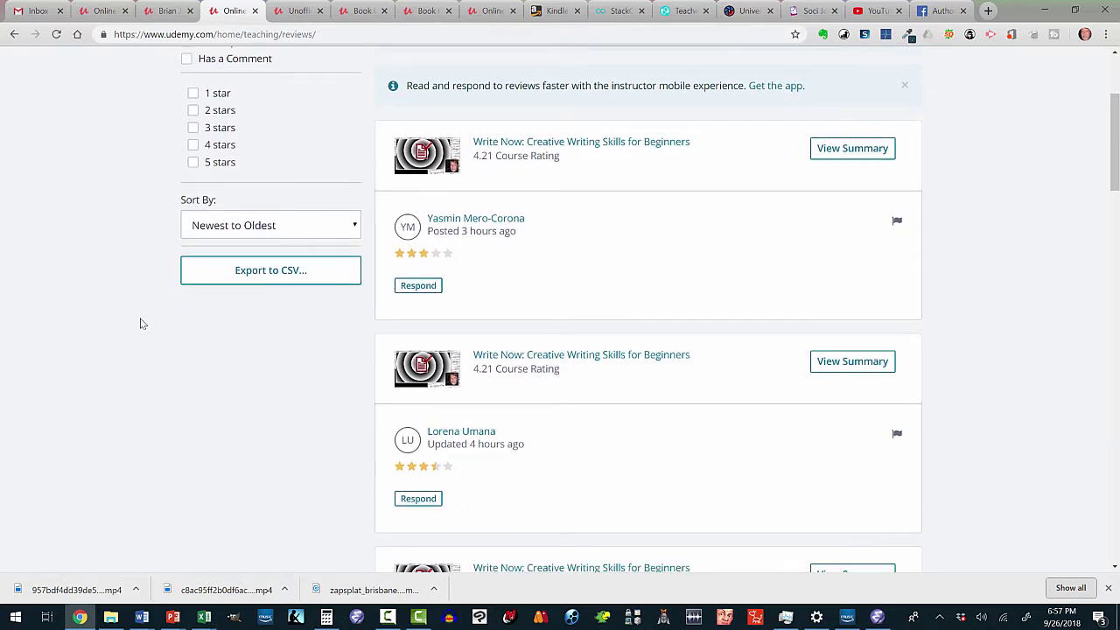
scroll(140, 324, up, 3)
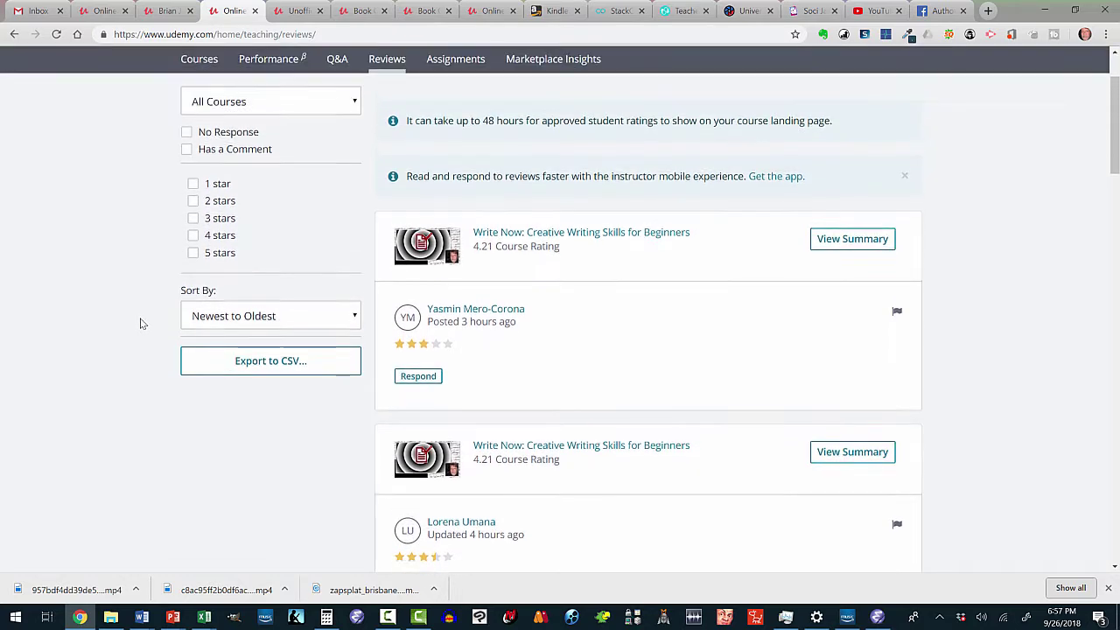
scroll(142, 321, down, 1)
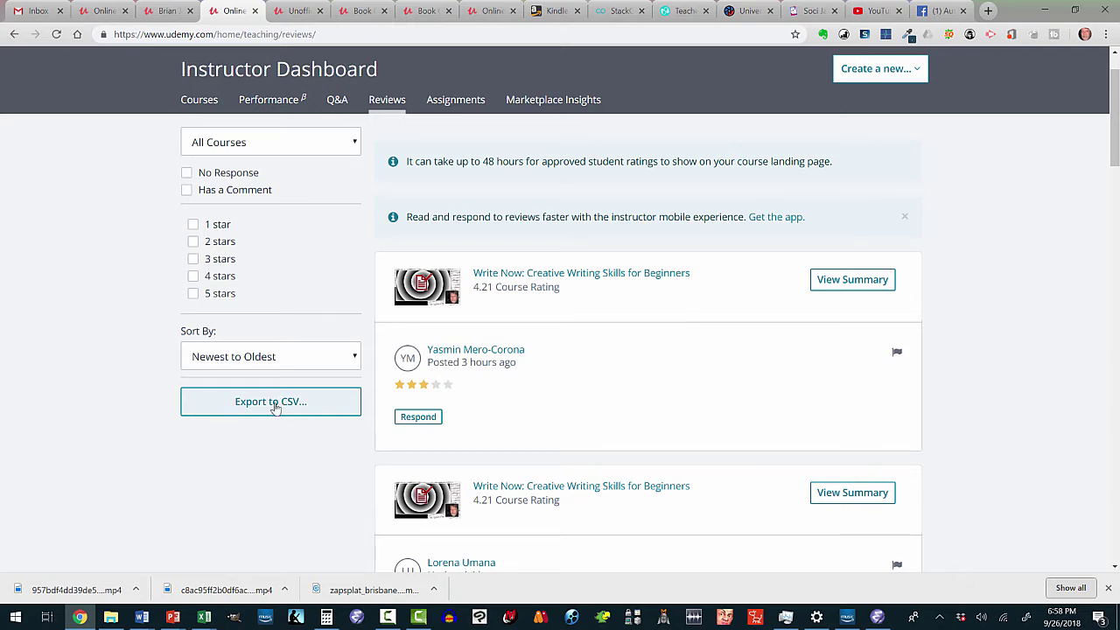
Step: Export the reviews of all courses to CSV without any star or response filter
click(354, 142)
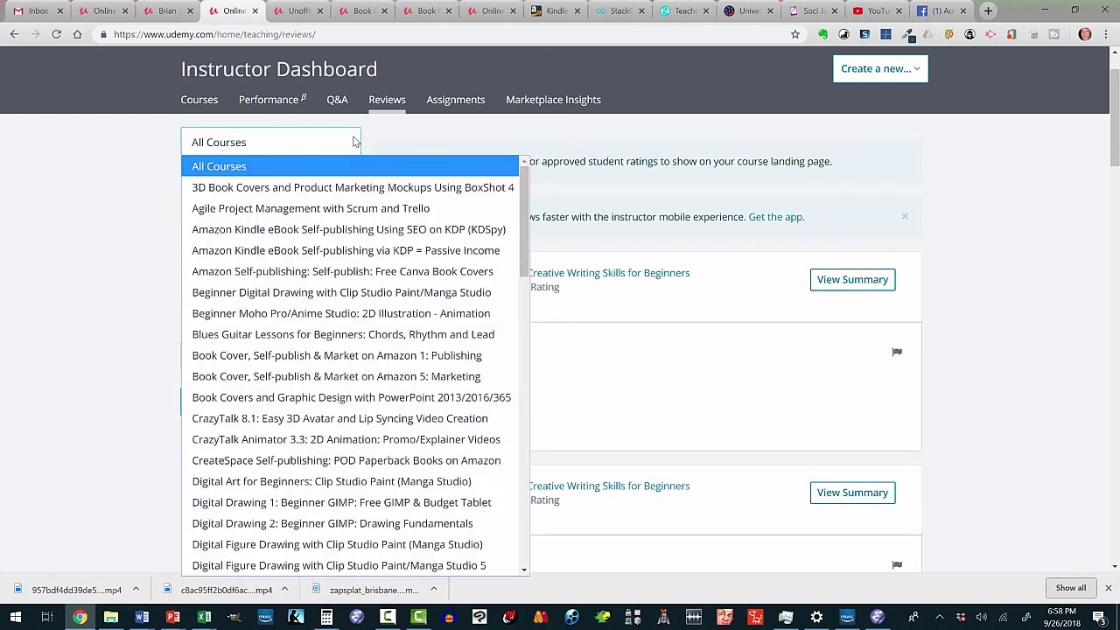
click(156, 165)
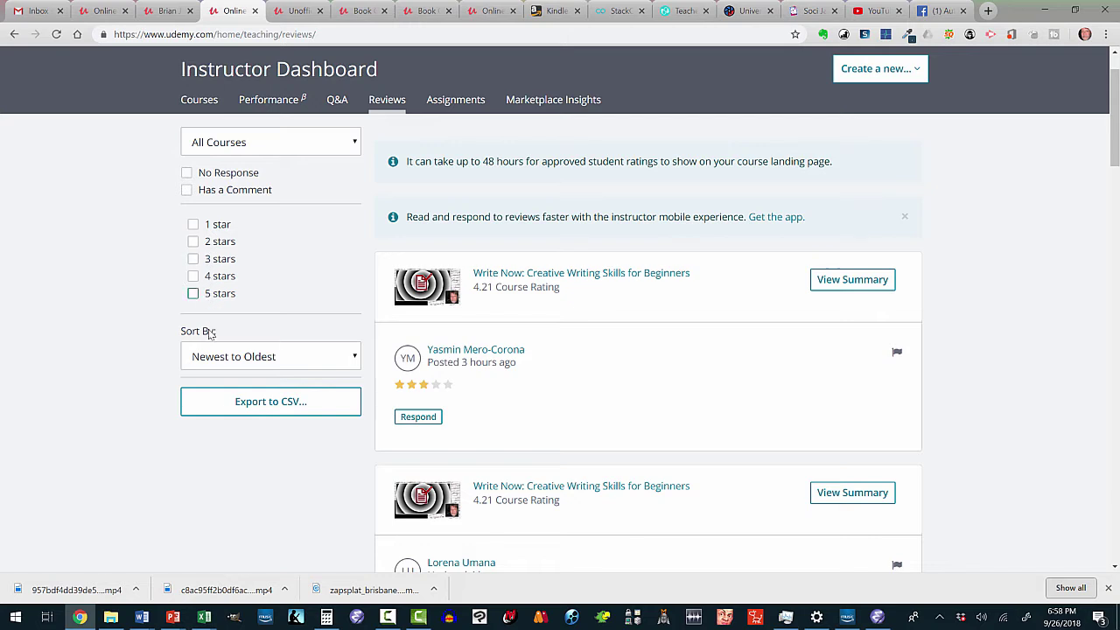
click(286, 402)
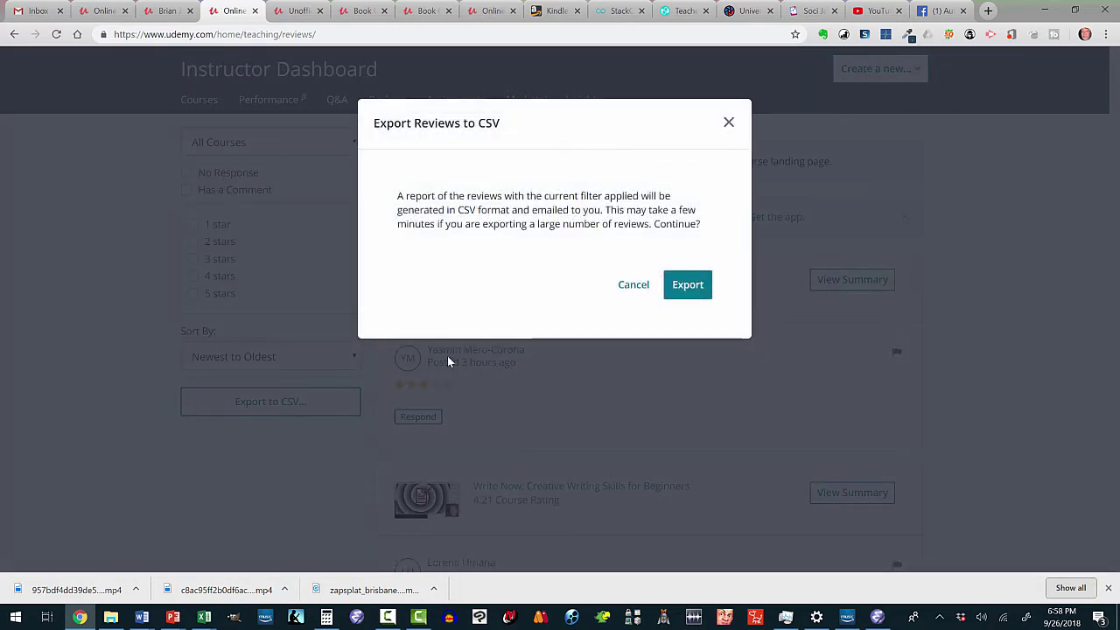
click(688, 288)
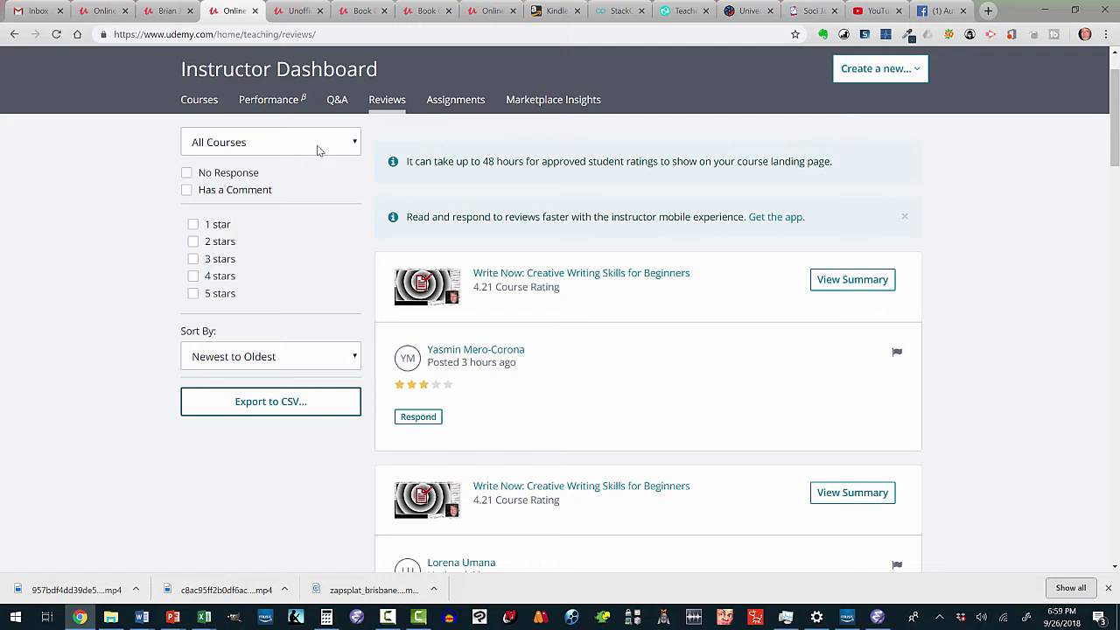
Step: Download the generated reviews CSV from Udemy's export email in the Gmail inbox and open it in Excel
click(39, 10)
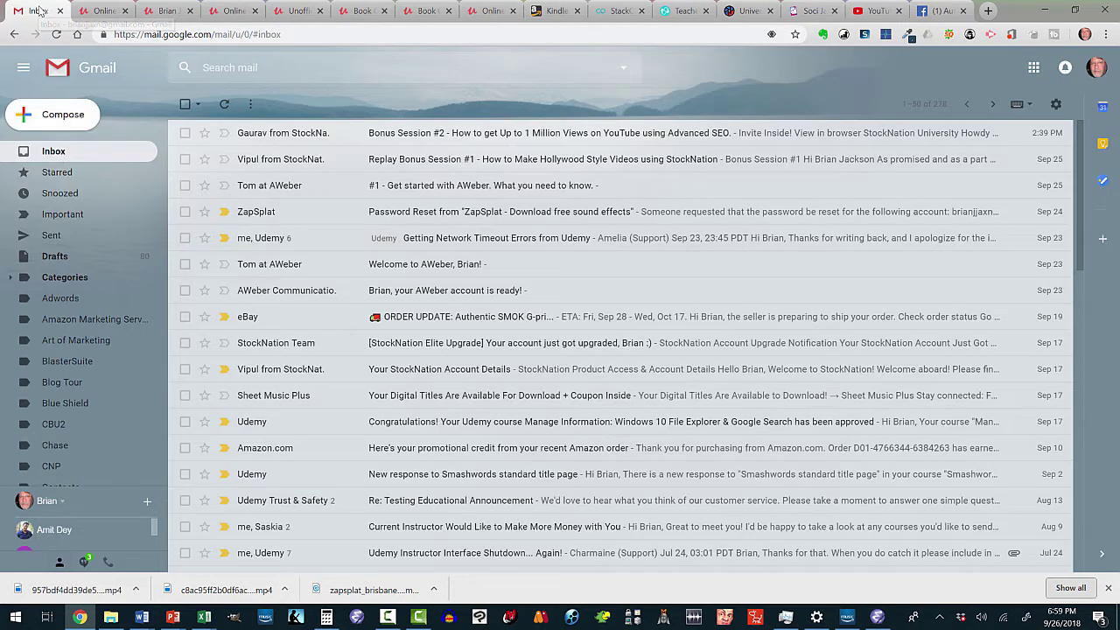
click(54, 152)
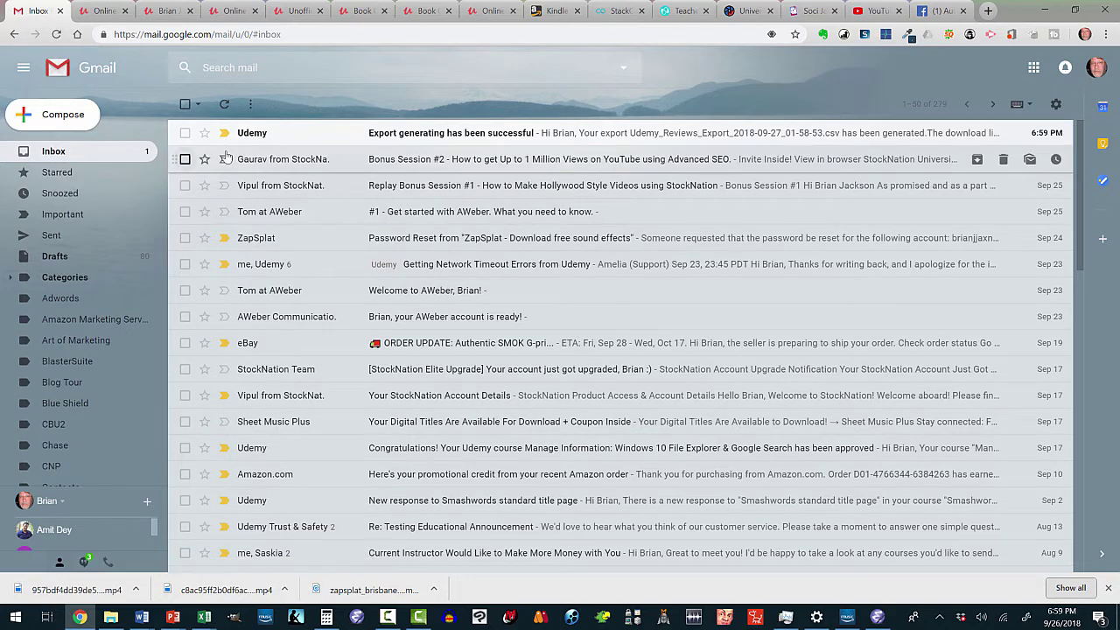
click(386, 136)
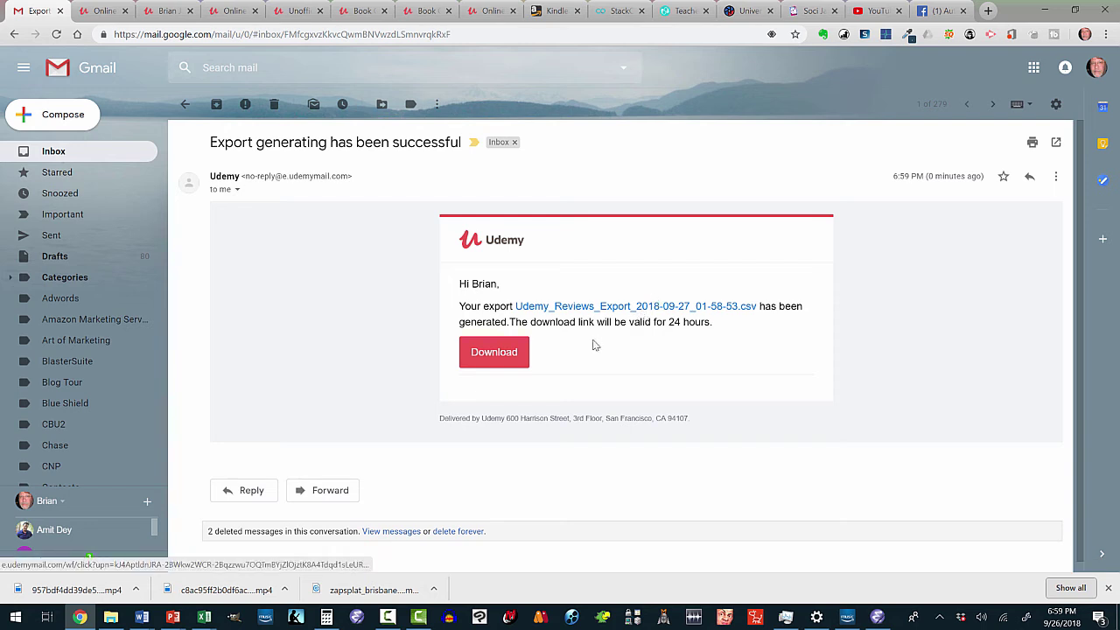
click(478, 354)
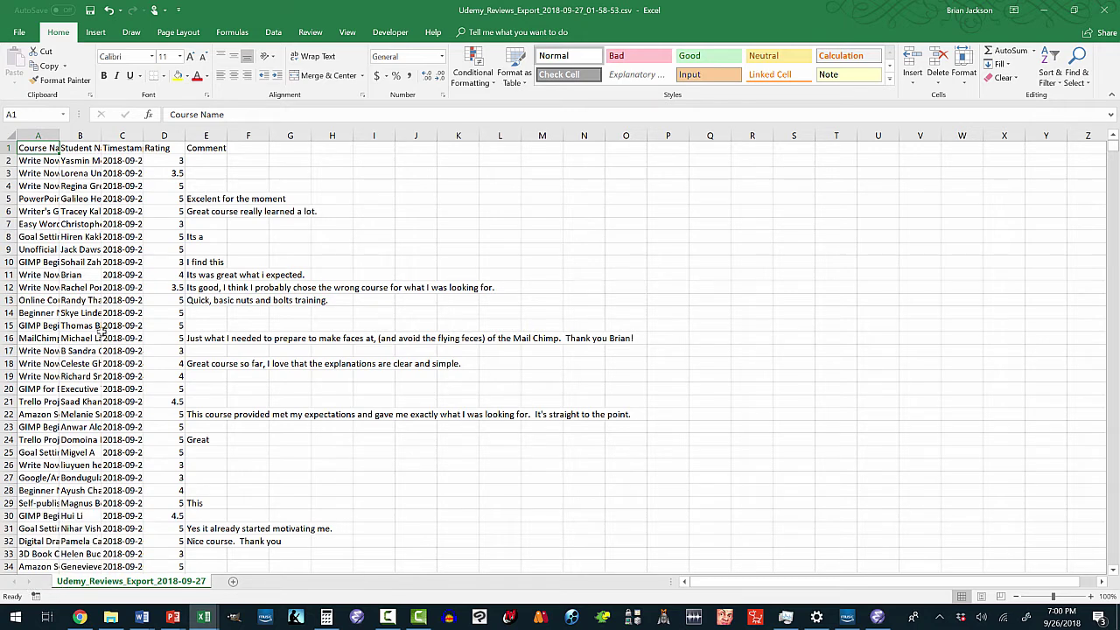
Step: Switch to Chrome to view the opening options of a downloaded file, and return to the exported spreadsheet in Excel
click(80, 618)
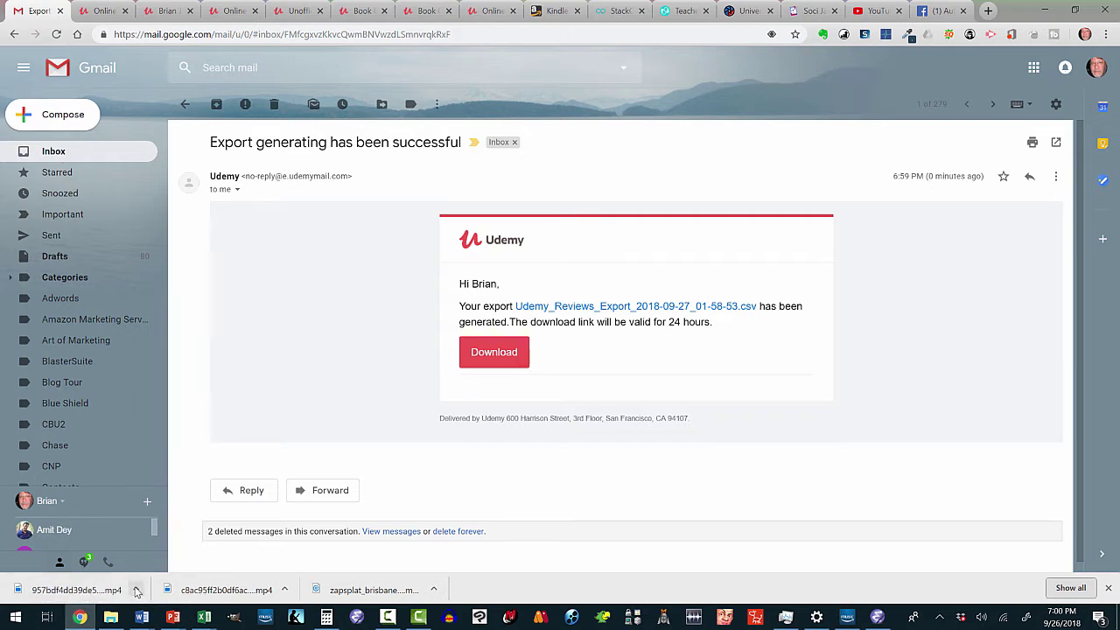
click(137, 591)
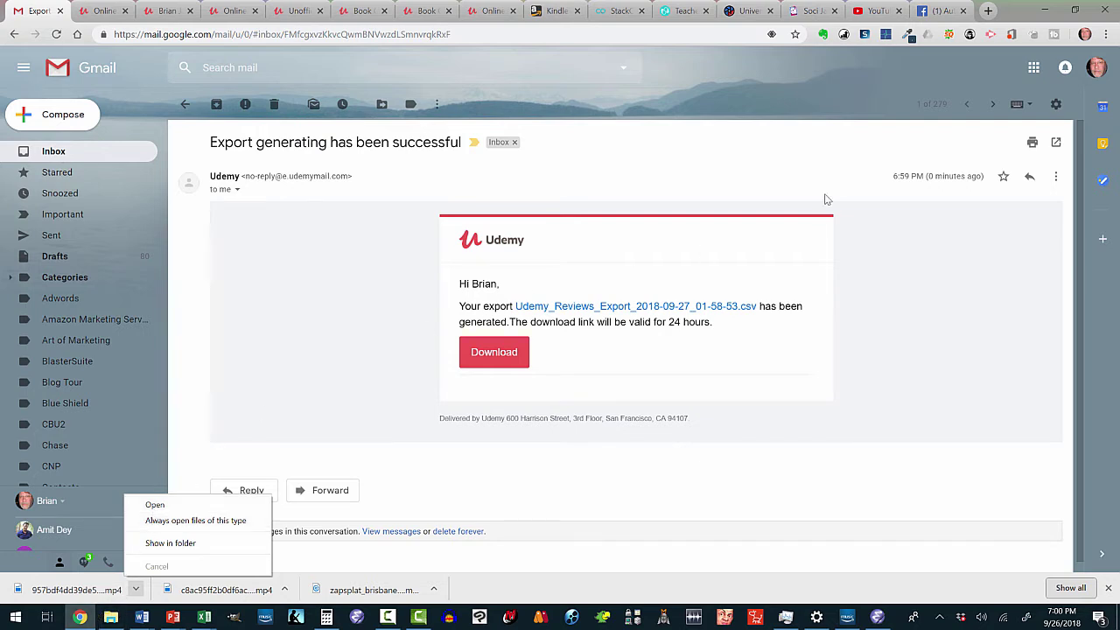
click(1046, 11)
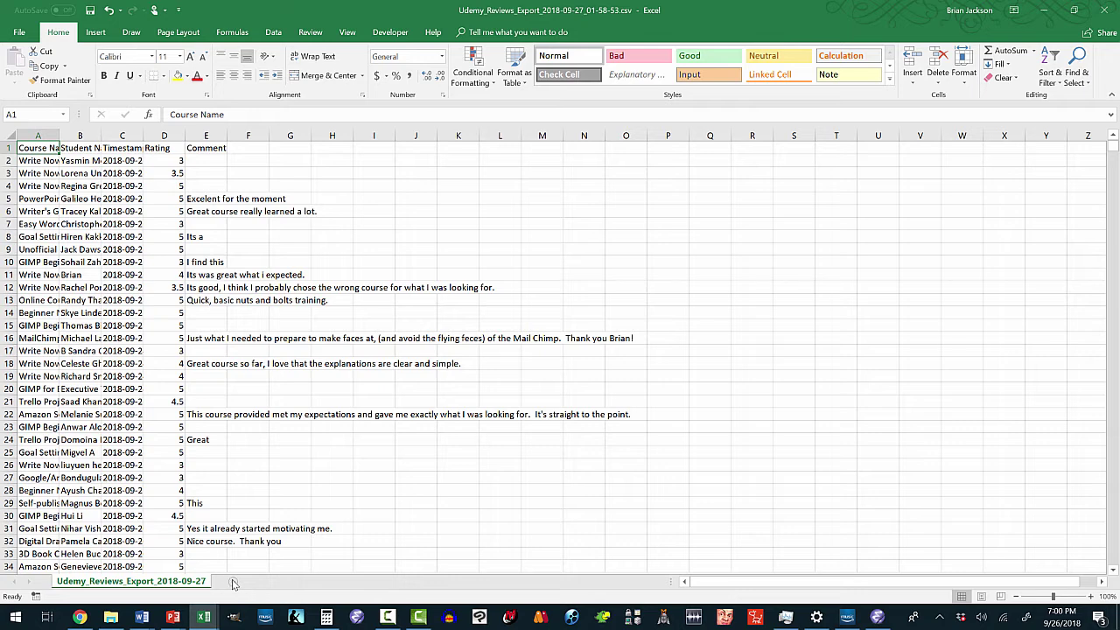
Step: Add a new sheet and copy the Student Name column from the Udemy_Reviews_Export_2018-09-27 sheet into its column A
click(232, 582)
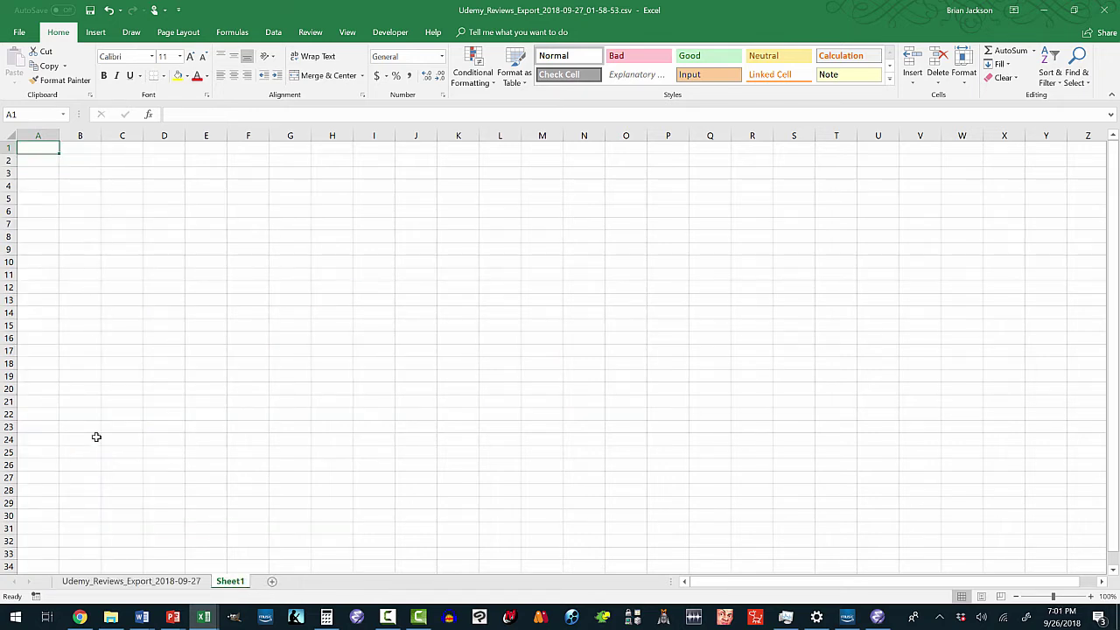
click(122, 582)
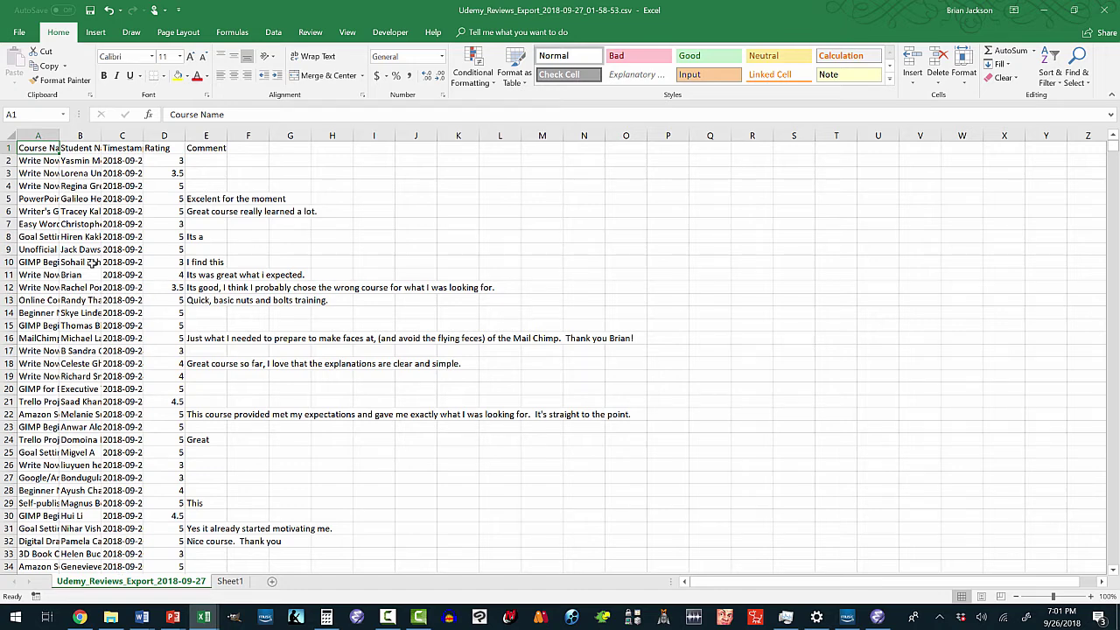
click(82, 135)
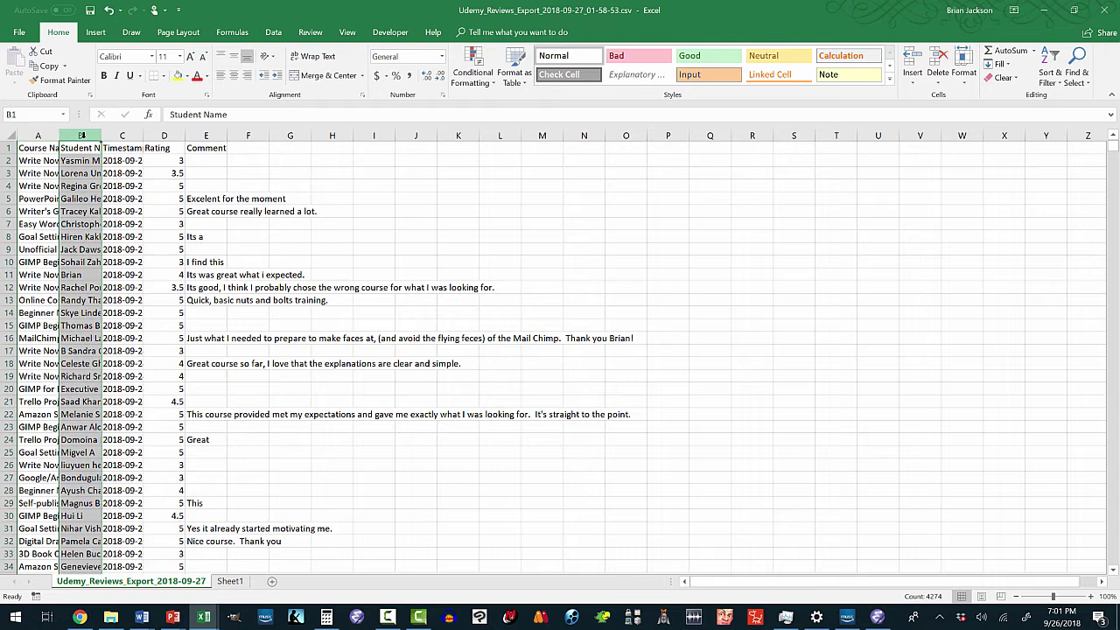
right_click(81, 136)
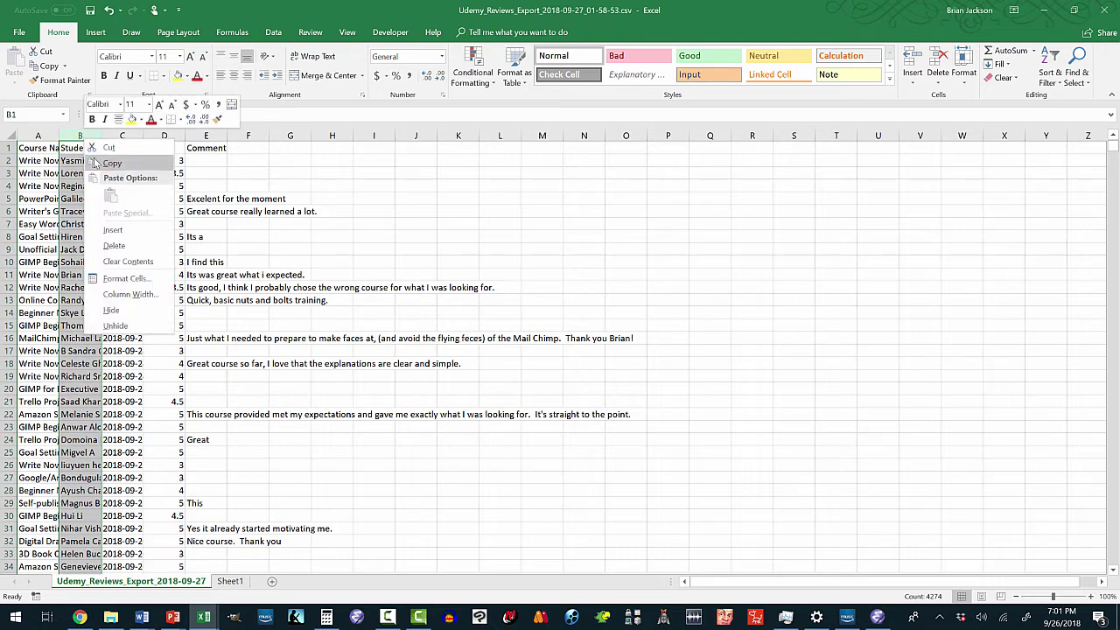
click(103, 164)
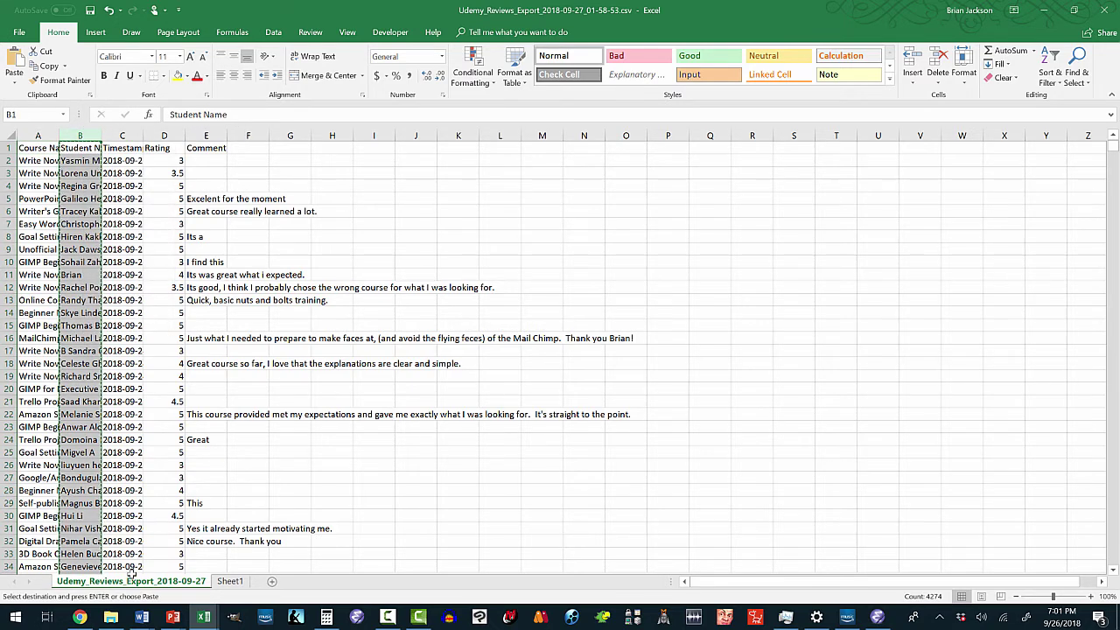
click(230, 581)
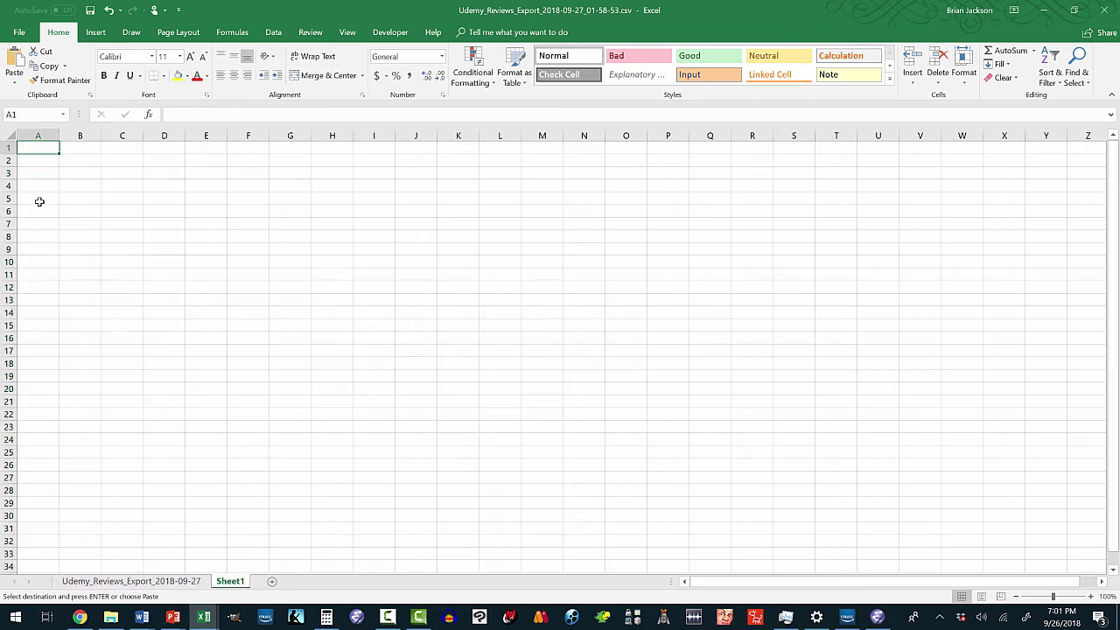
click(39, 135)
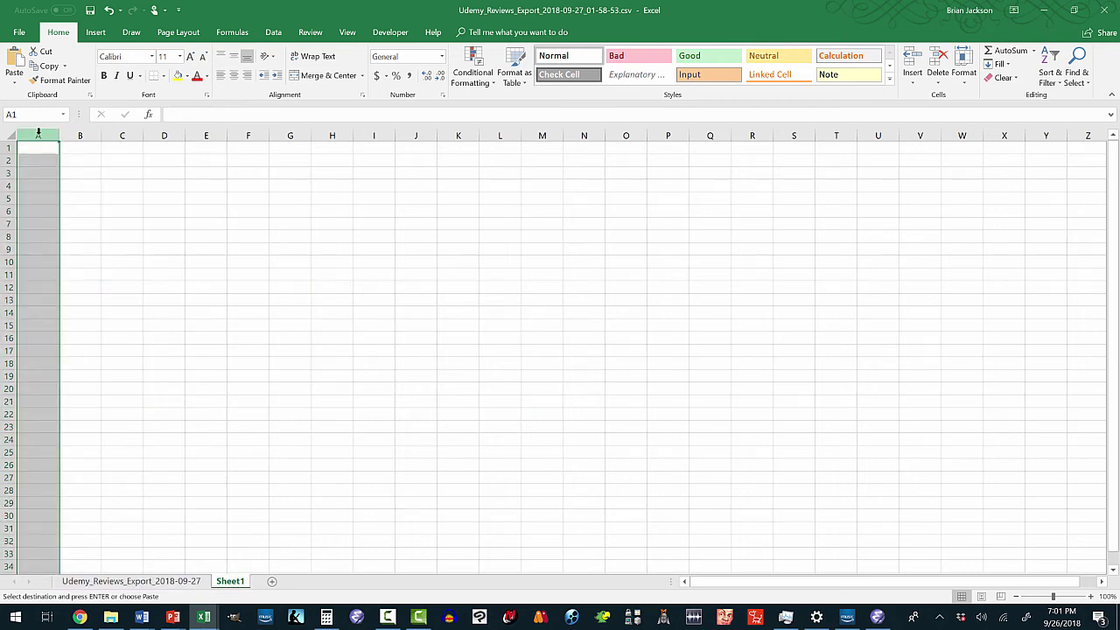
right_click(38, 133)
click(65, 191)
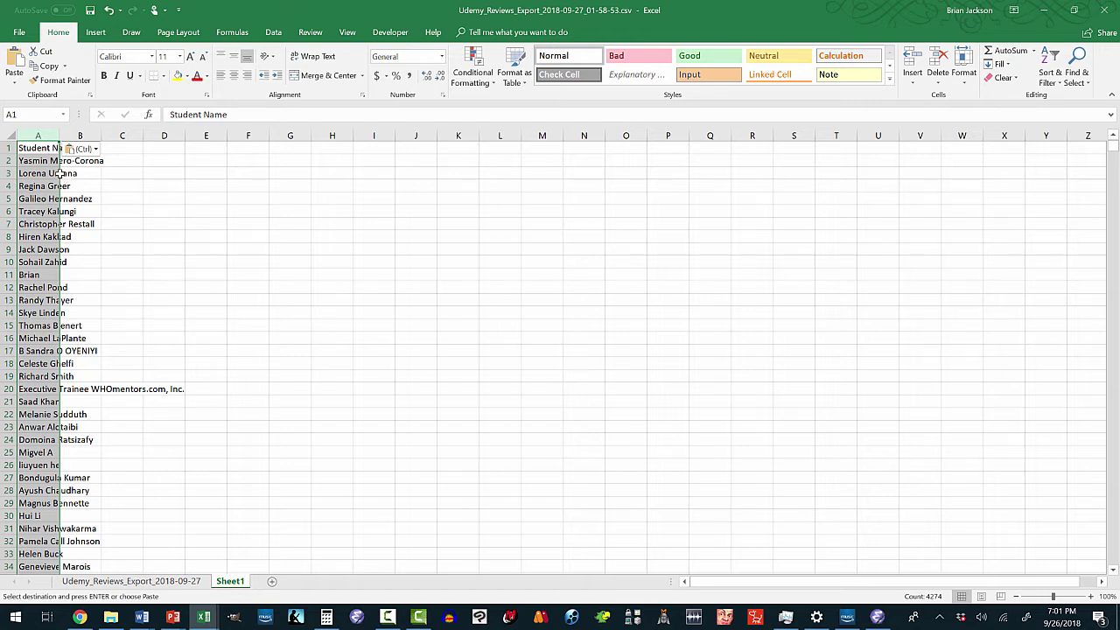
Step: Remove the duplicate student names from column A of Sheet1, leaving the data-has-headers option off
click(44, 139)
click(272, 32)
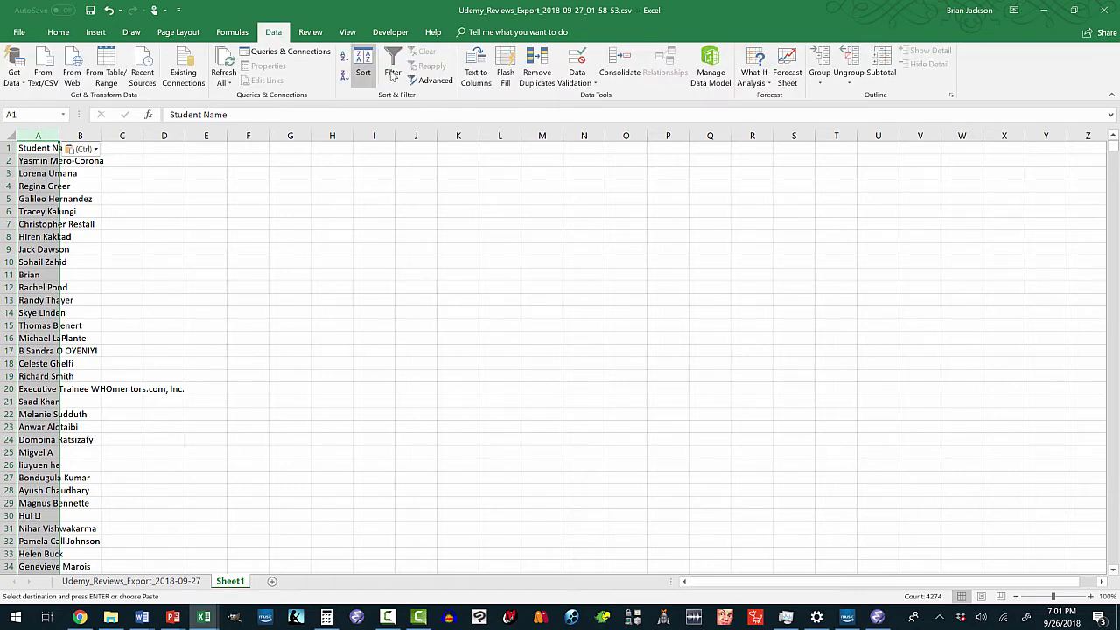
click(536, 77)
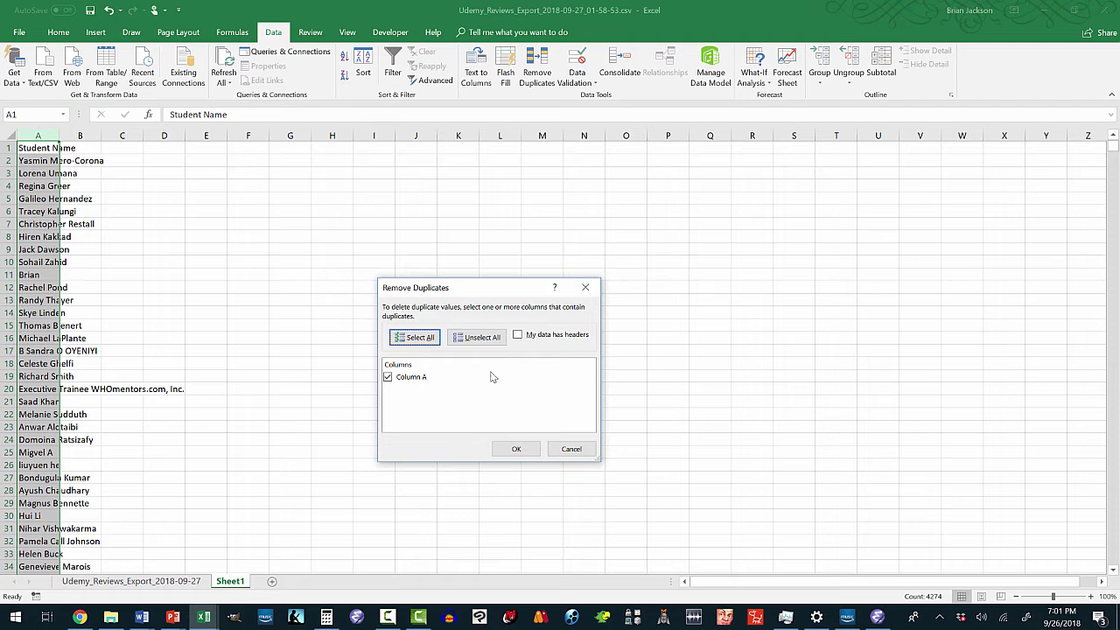
click(520, 449)
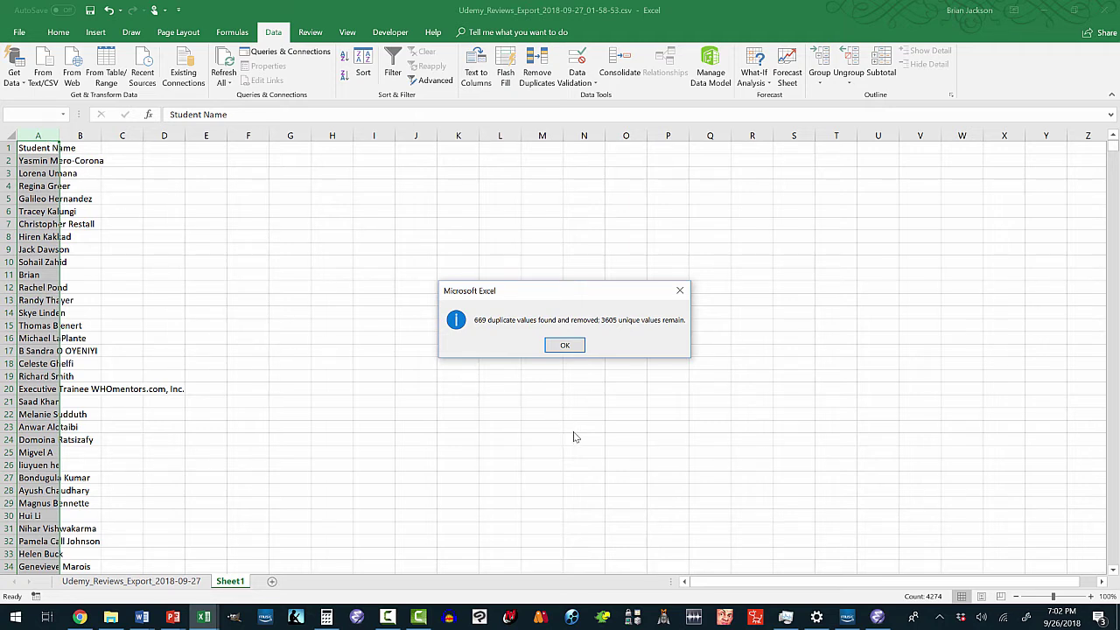
click(565, 345)
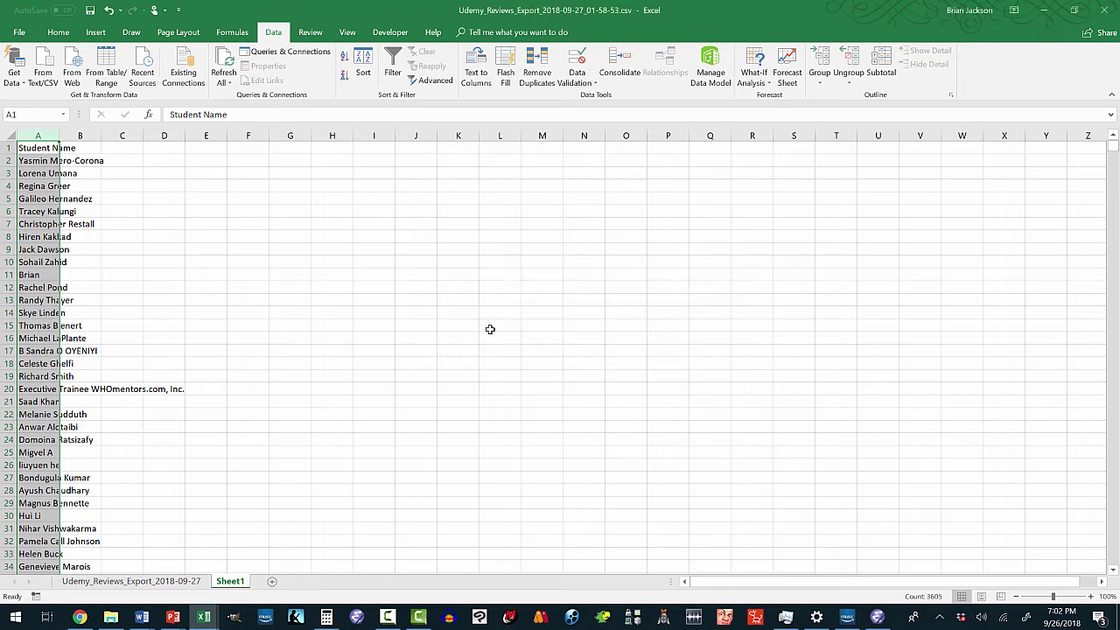
Step: Adjust the width of column A on Sheet1 so the full student names fit inside the column
right_click(51, 134)
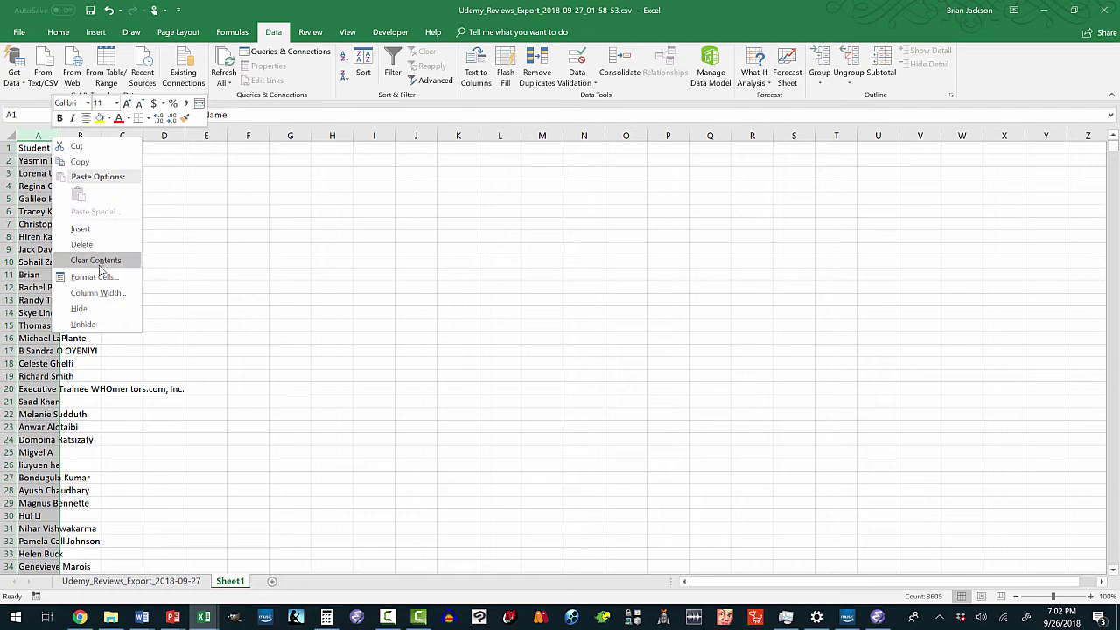
click(103, 294)
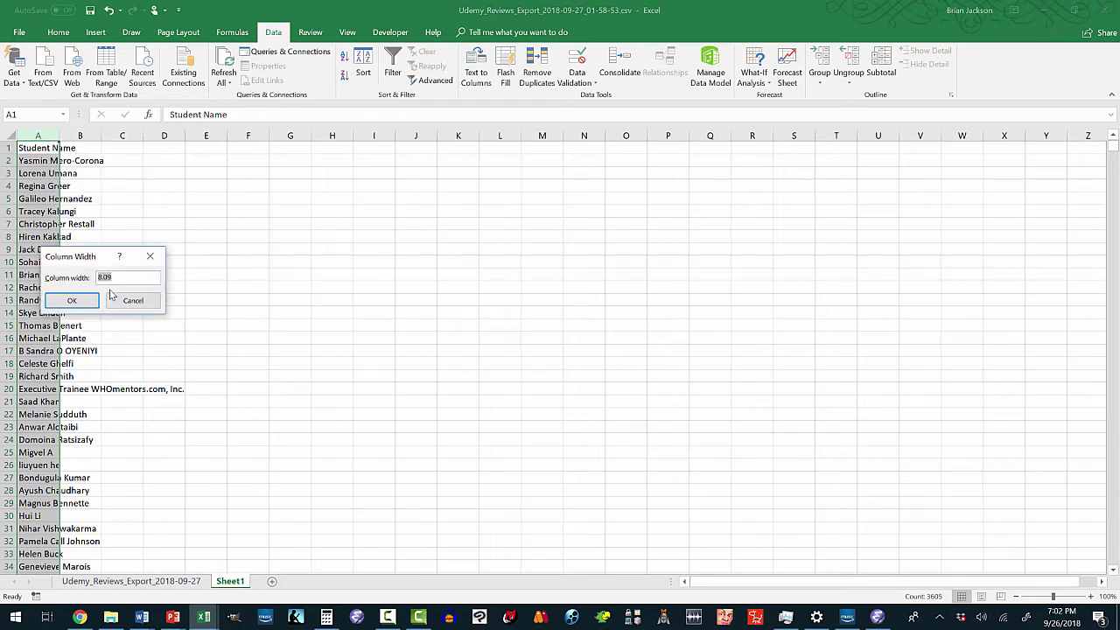
text(60)
click(79, 299)
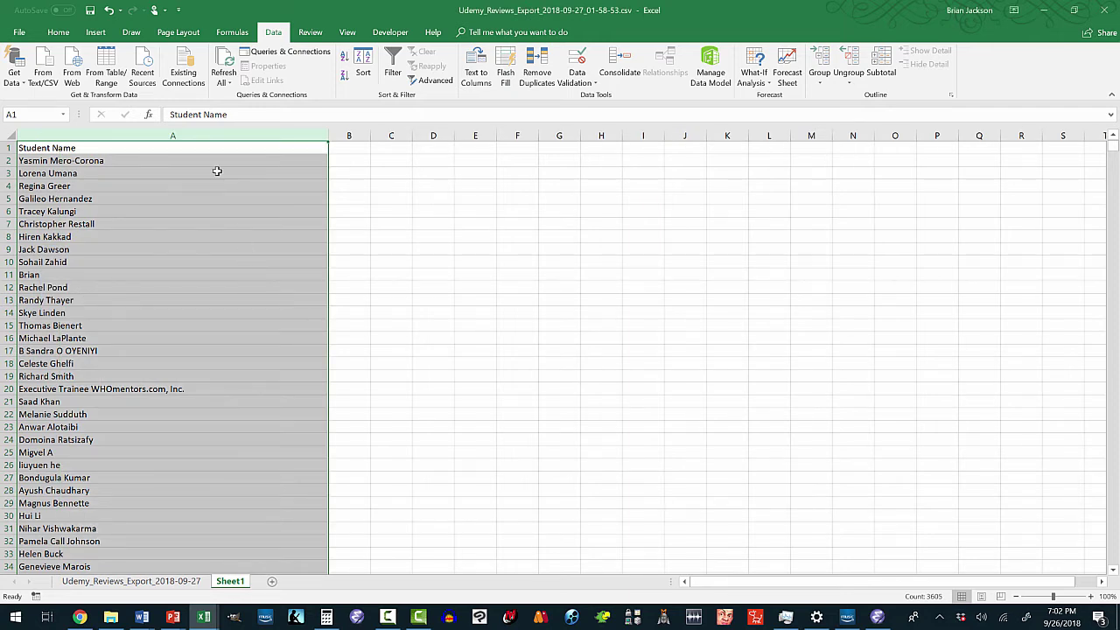
right_click(200, 137)
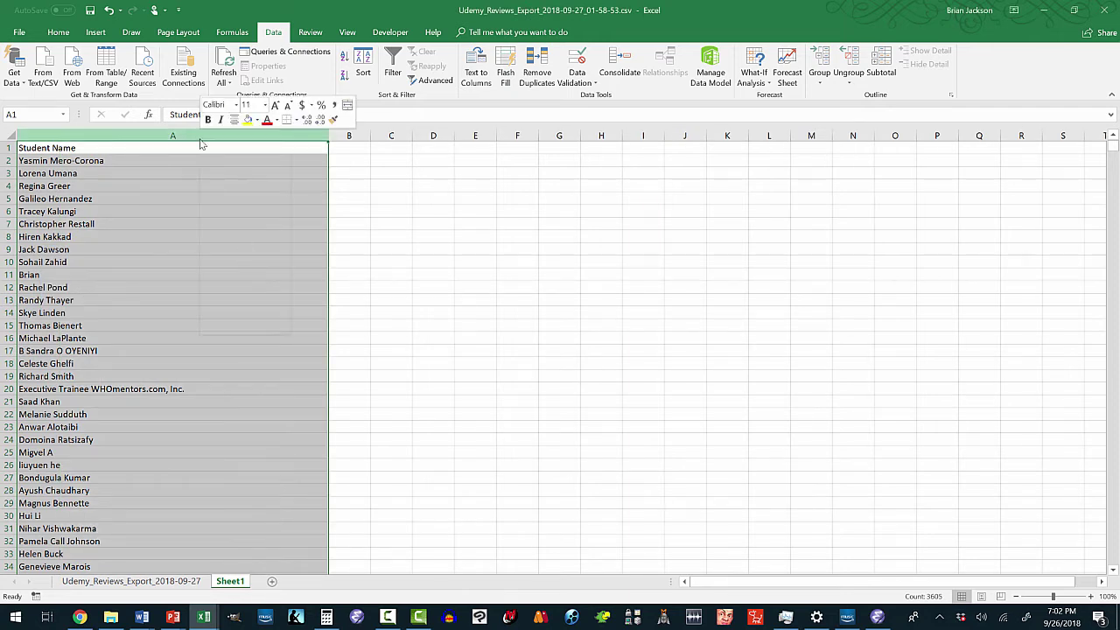
click(235, 295)
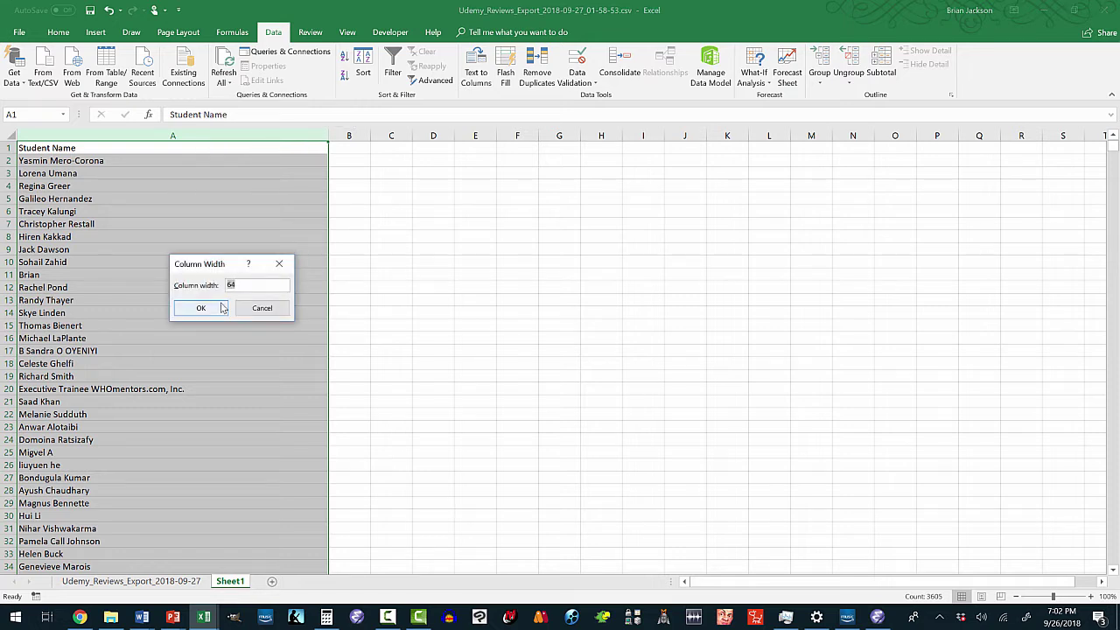
click(223, 308)
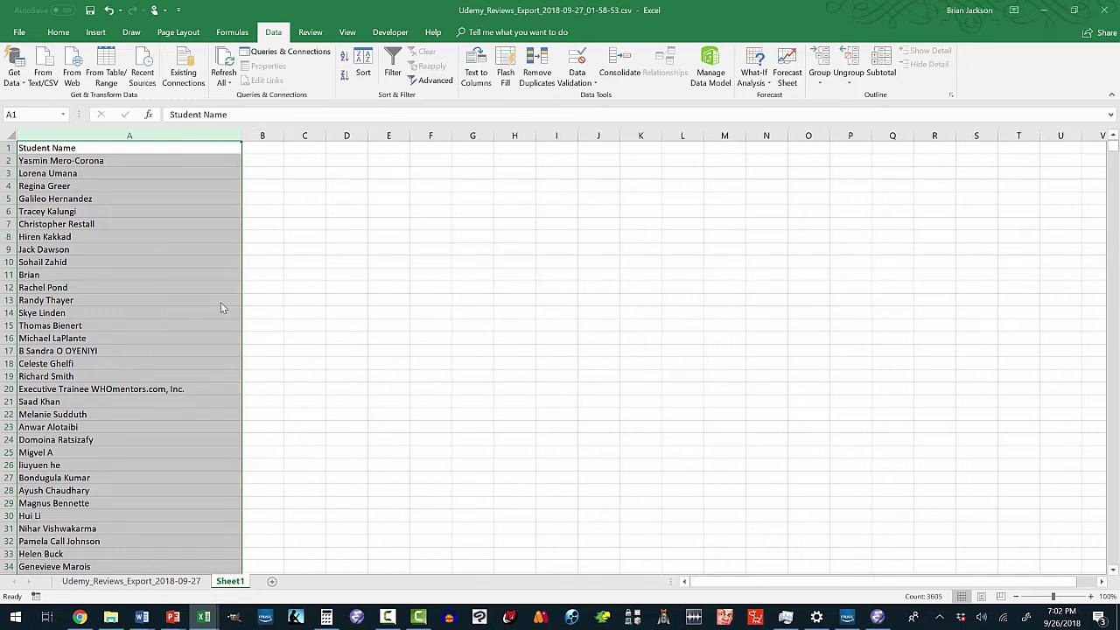
Step: Check the reviews export sheet, return to Sheet1 and rename it Analysis
click(129, 582)
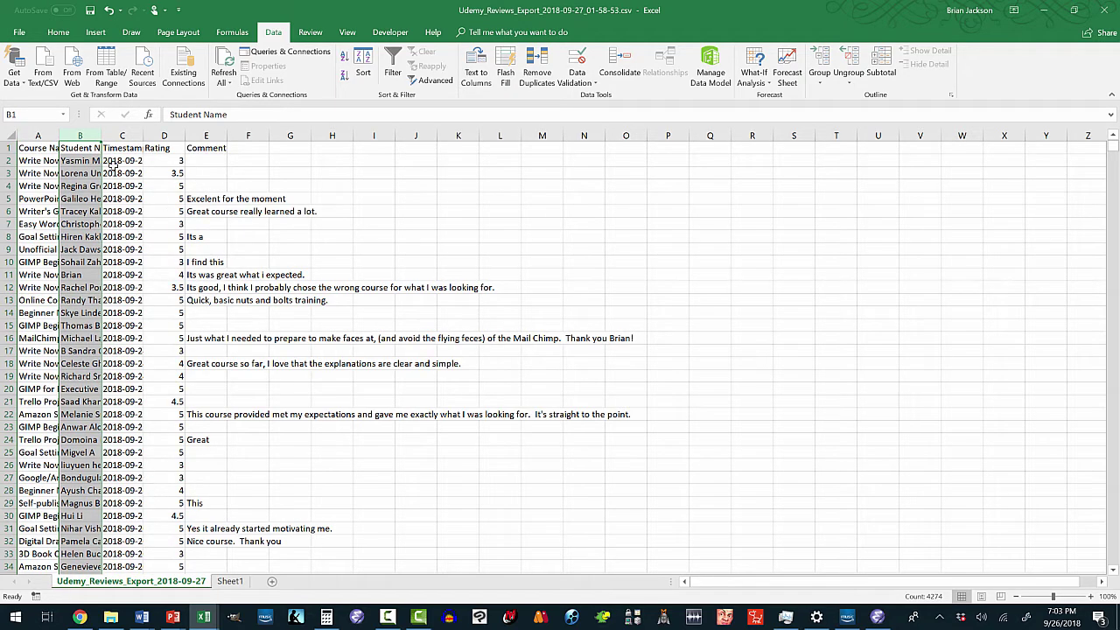
click(230, 582)
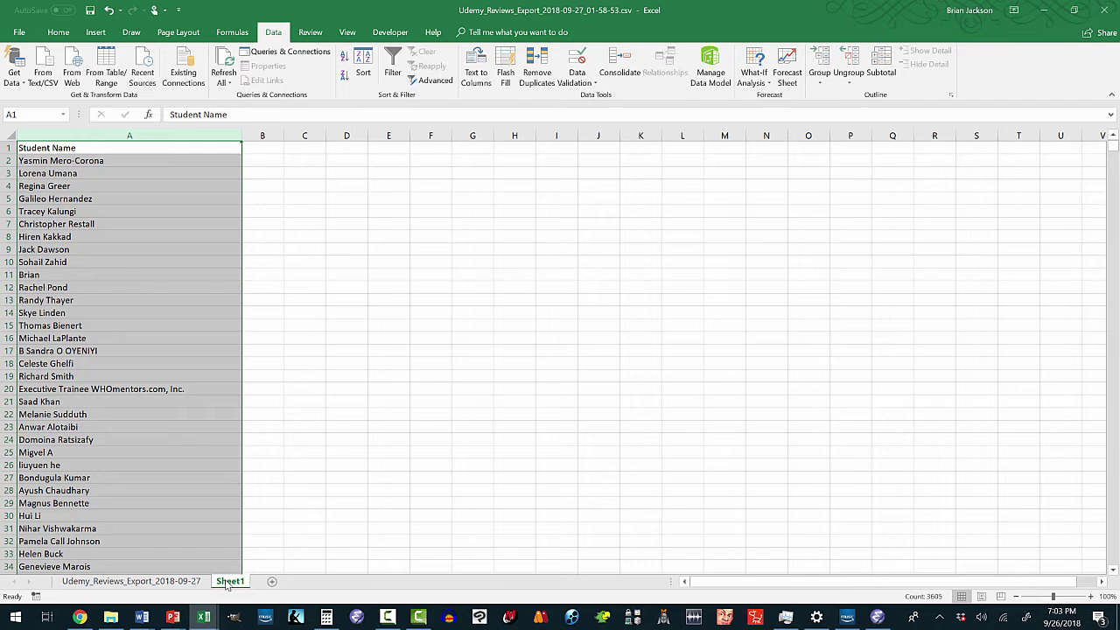
right_click(226, 585)
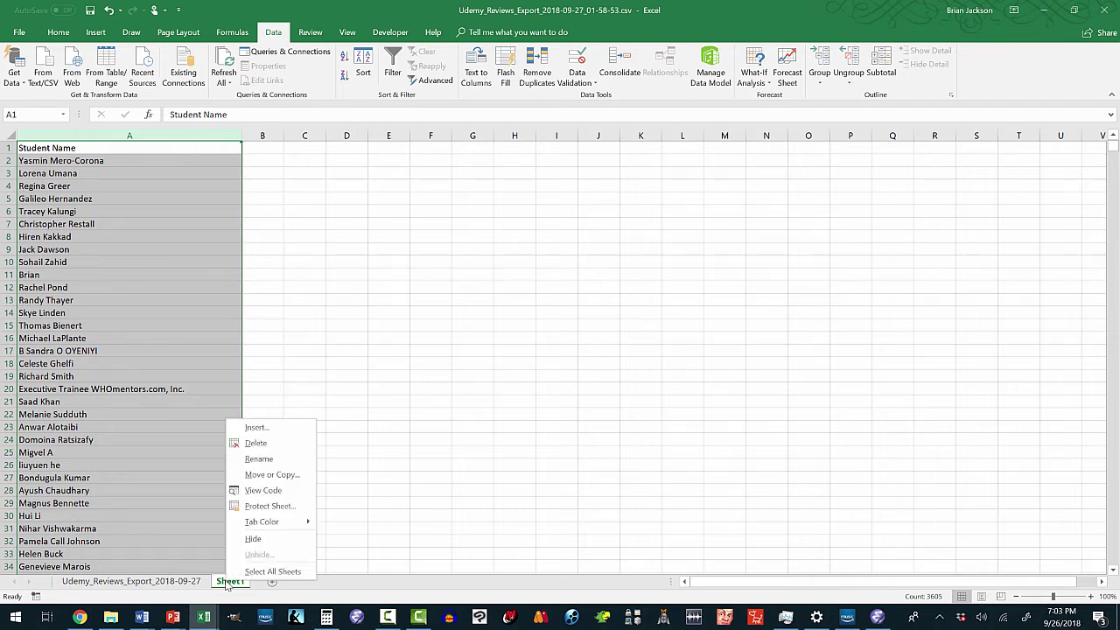
click(253, 459)
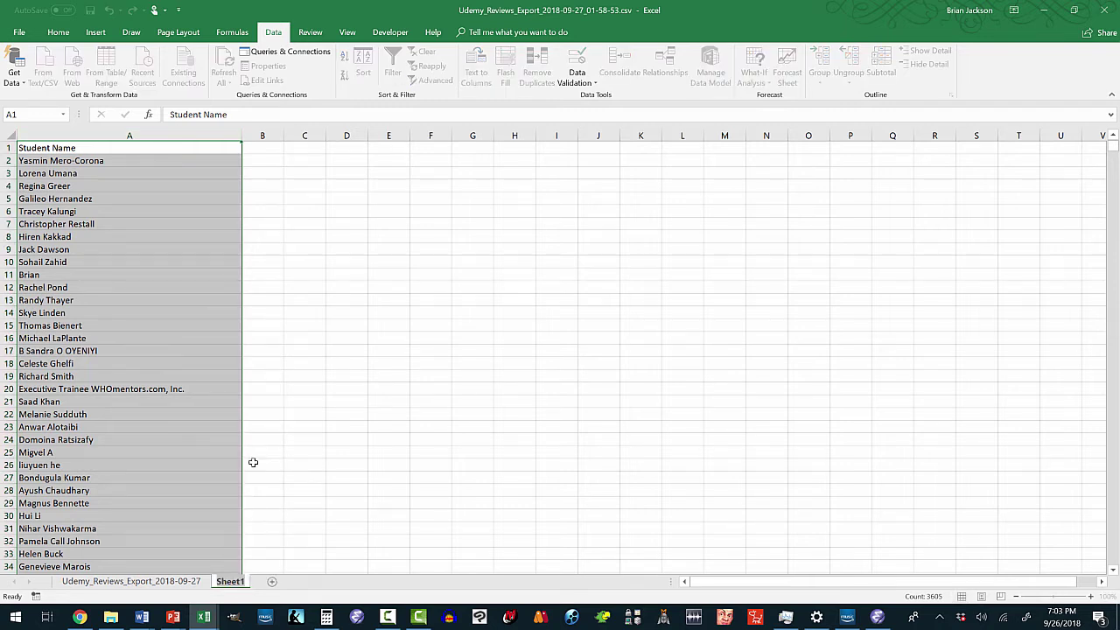
text(Analysis)
key(Return)
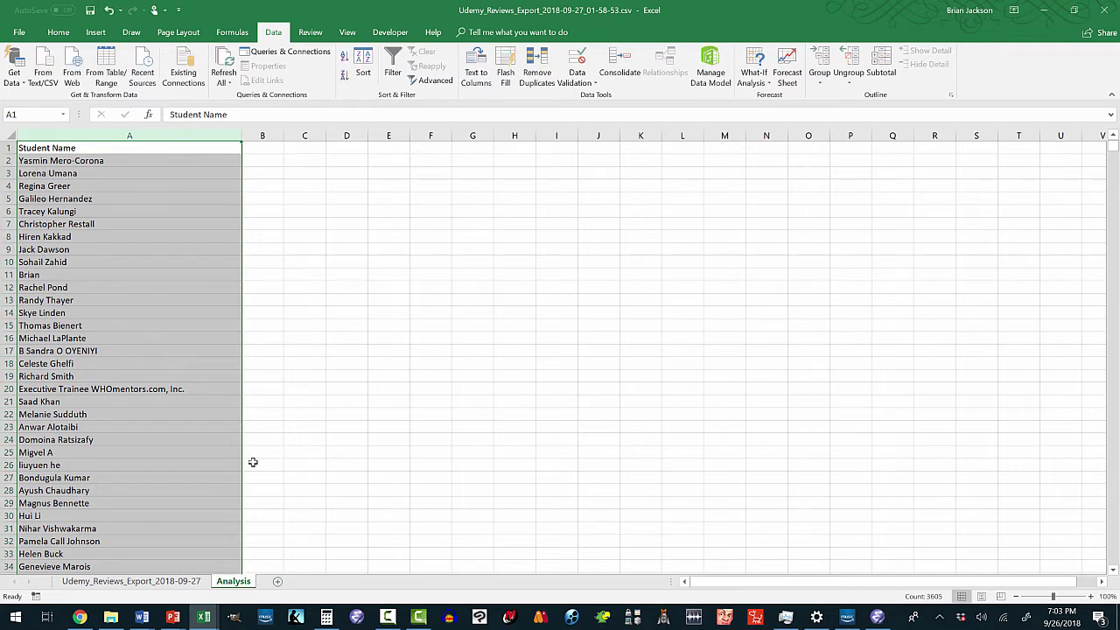
Step: Rename the Udemy_Reviews_Export_2018-09-27 sheet as Data
click(172, 582)
right_click(173, 582)
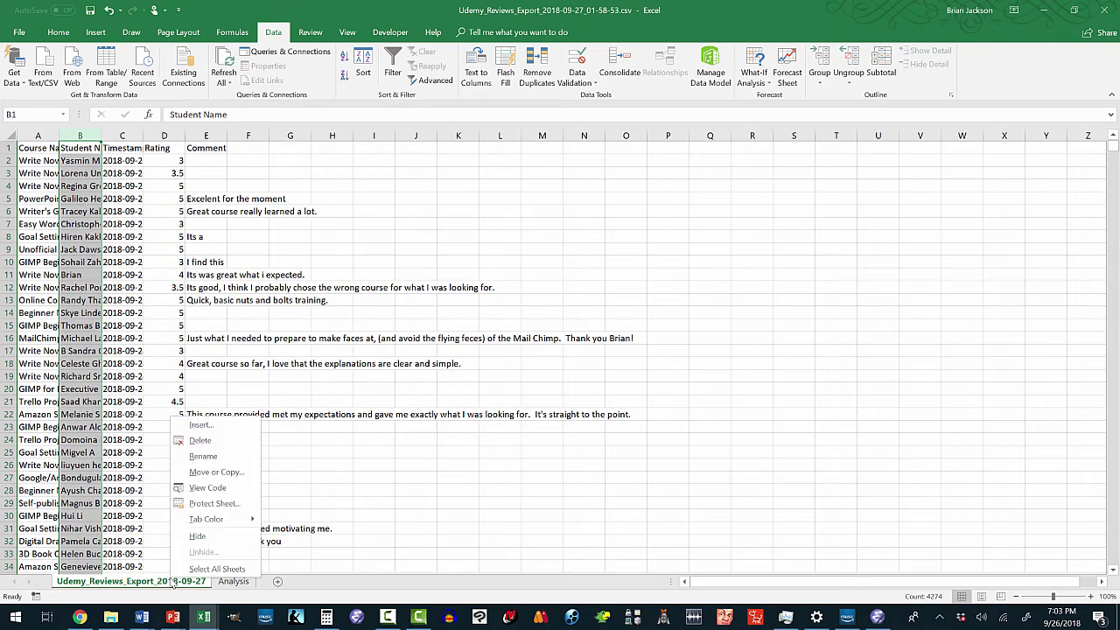
click(201, 456)
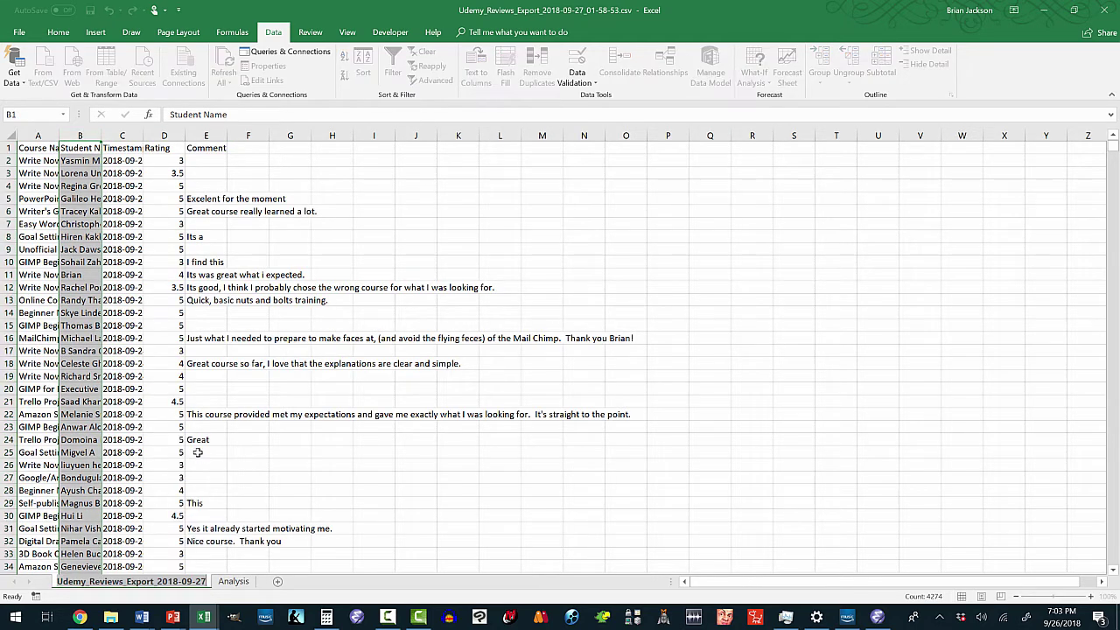
text(Data)
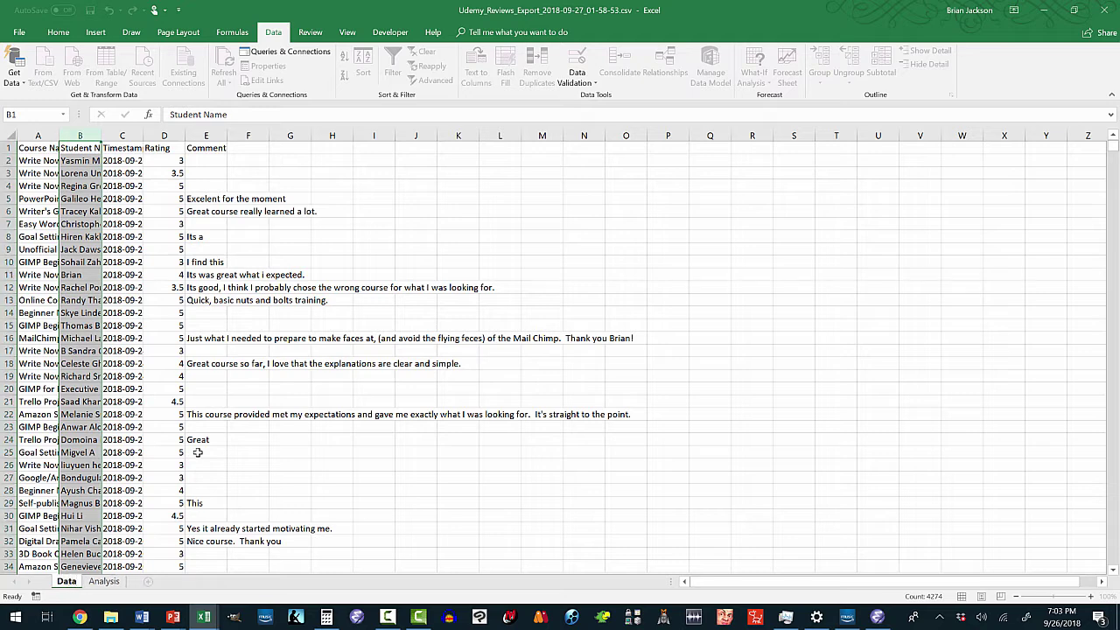
key(Return)
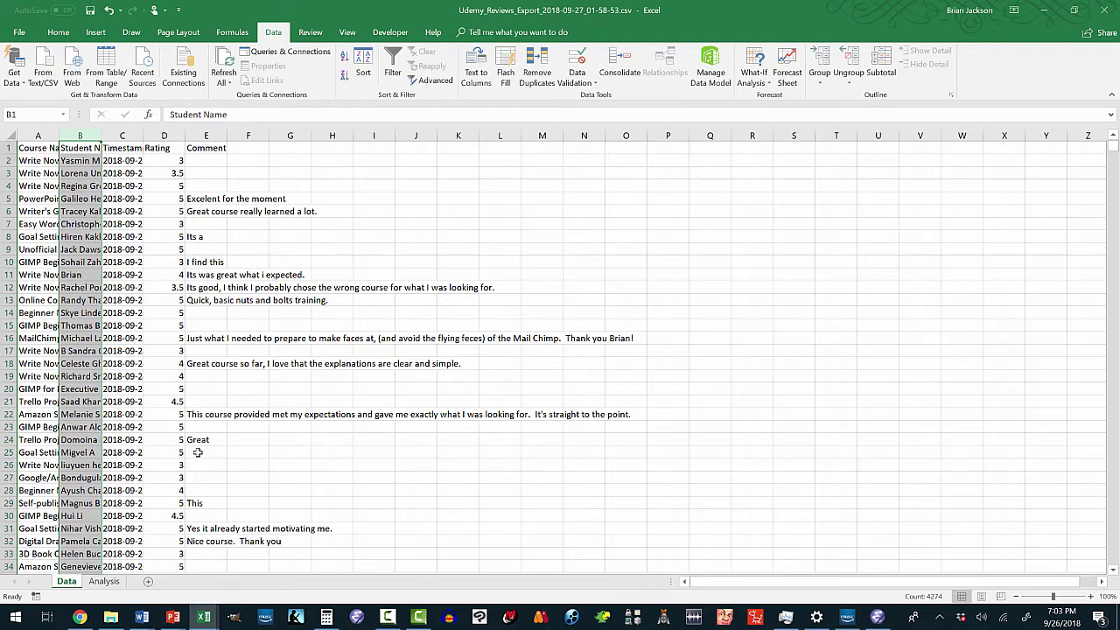
Step: Begin a COUNTIF formula in cell B2 of the Analysis sheet, beside the first student name
click(103, 583)
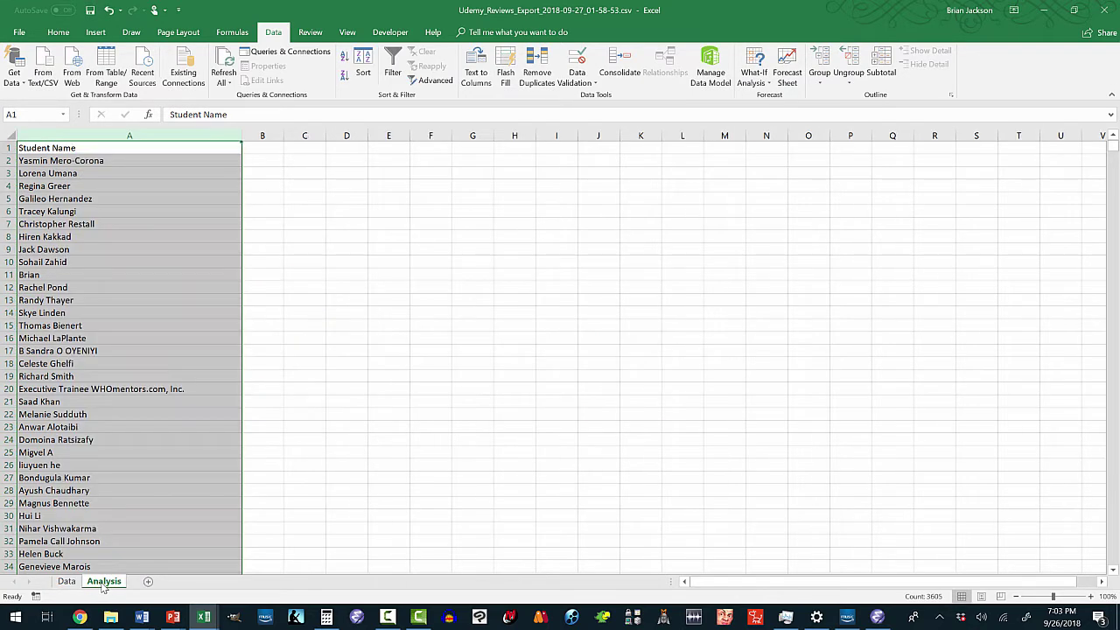
click(266, 161)
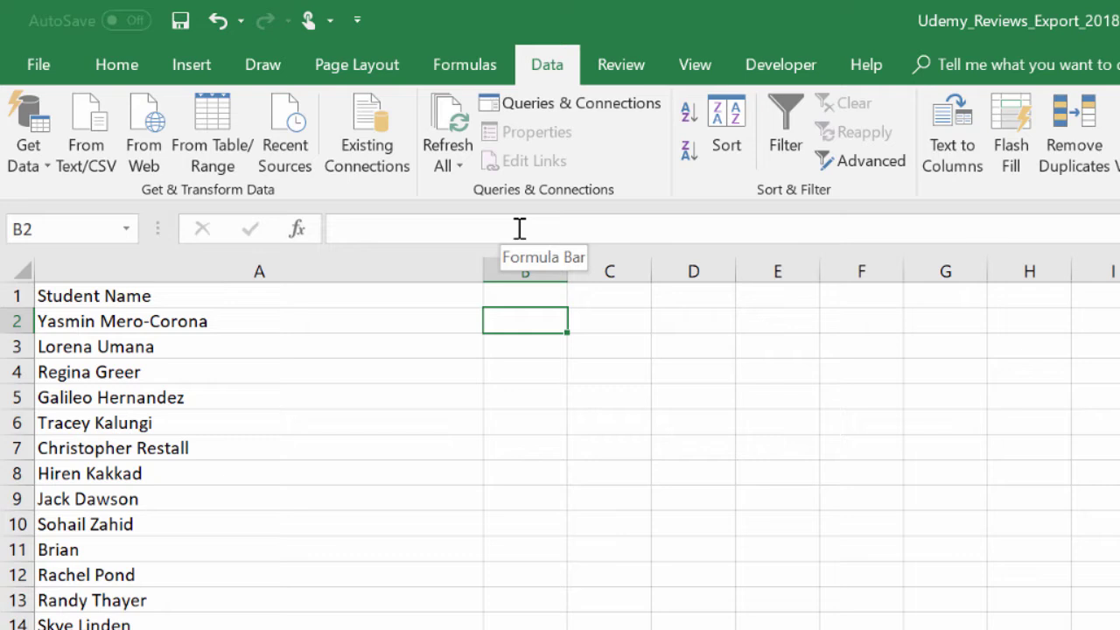
text(-)
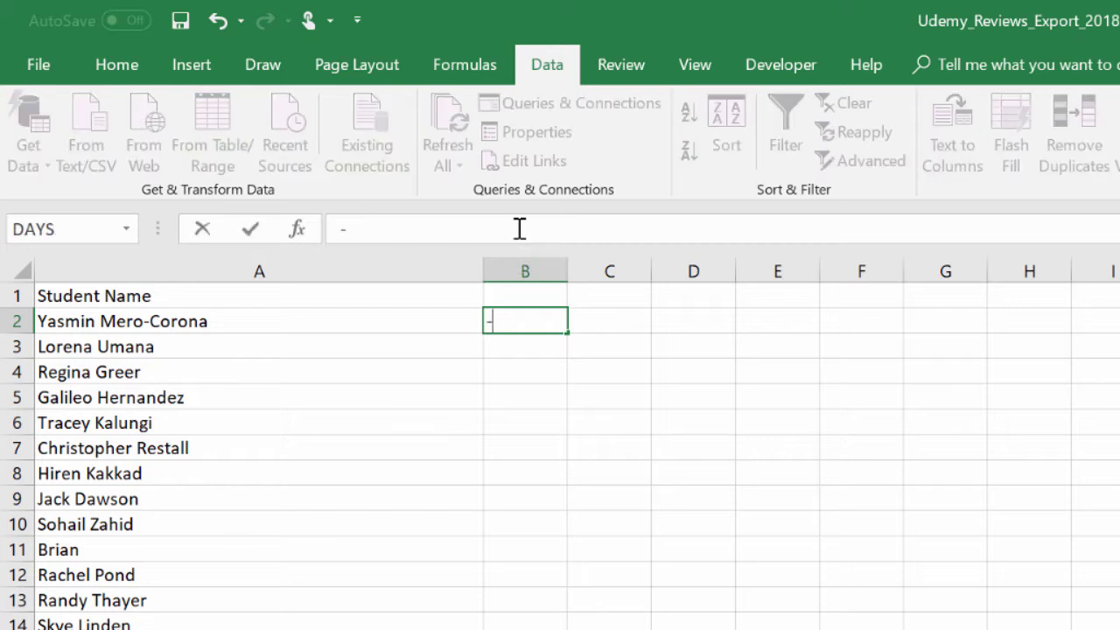
key(BackSpace)
text(=CPIM)
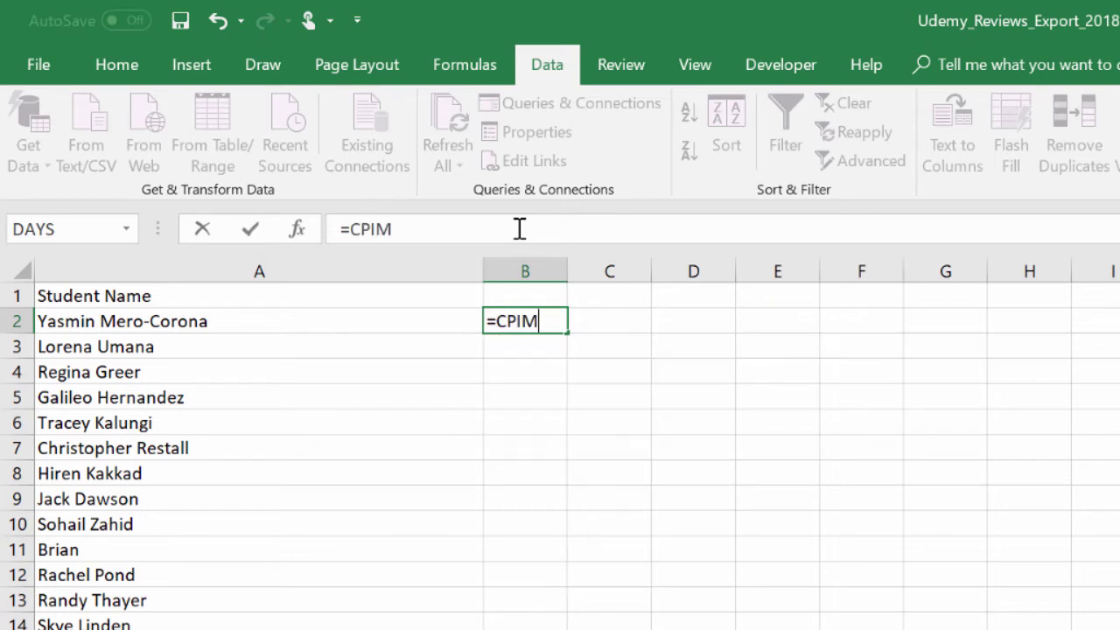
key(BackSpace)
key(BackSpace)
key(BackSpace)
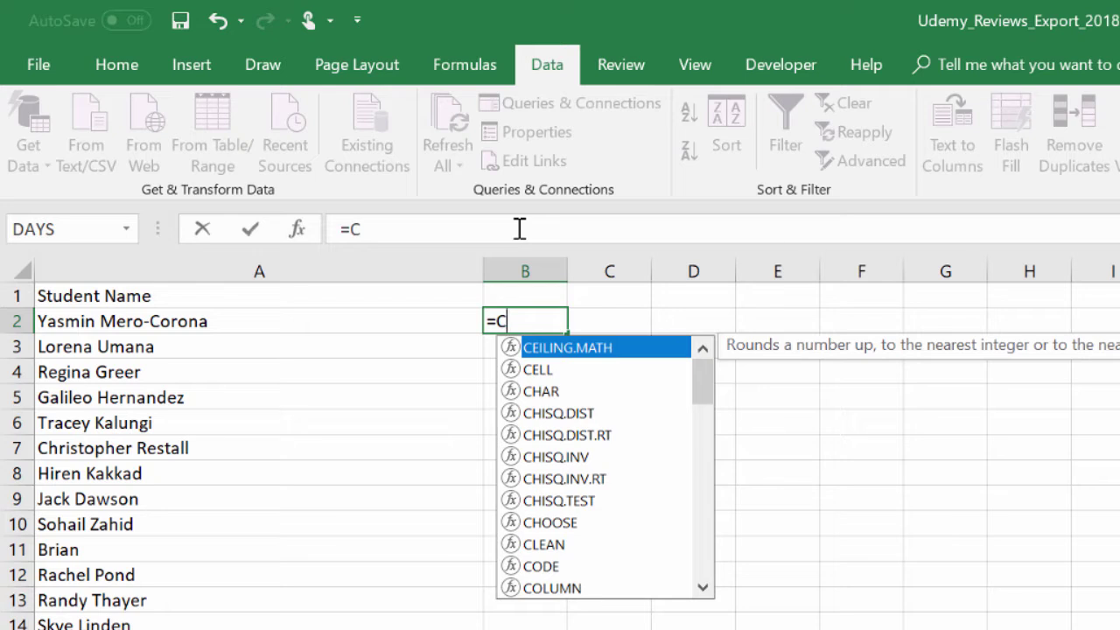
text(COU)
key(BackSpace)
key(BackSpace)
key(BackSpace)
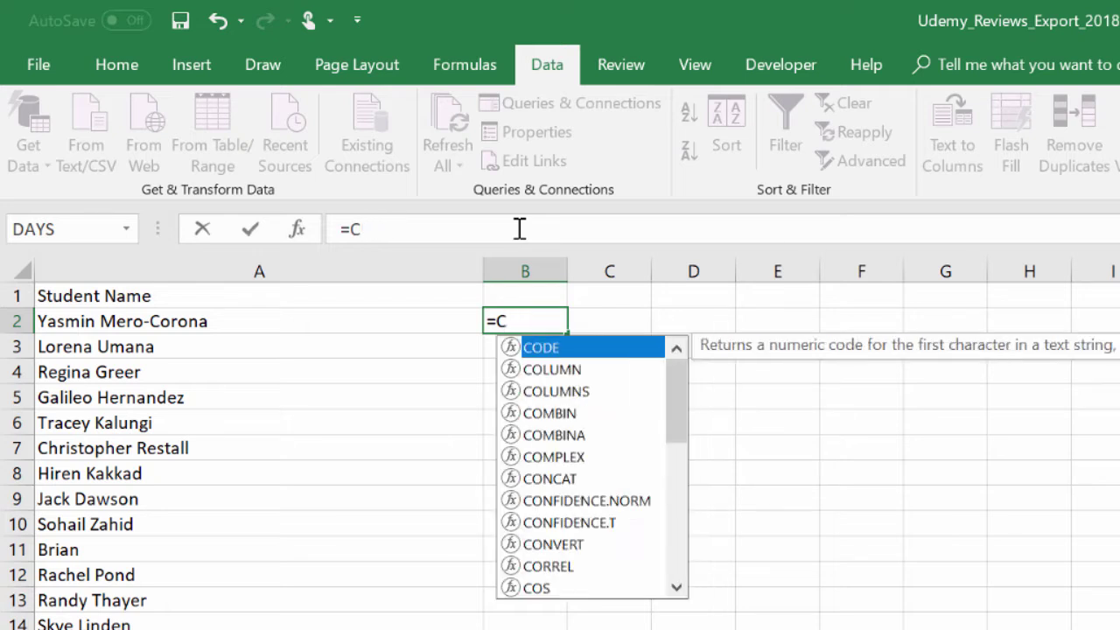
text(OUNT)
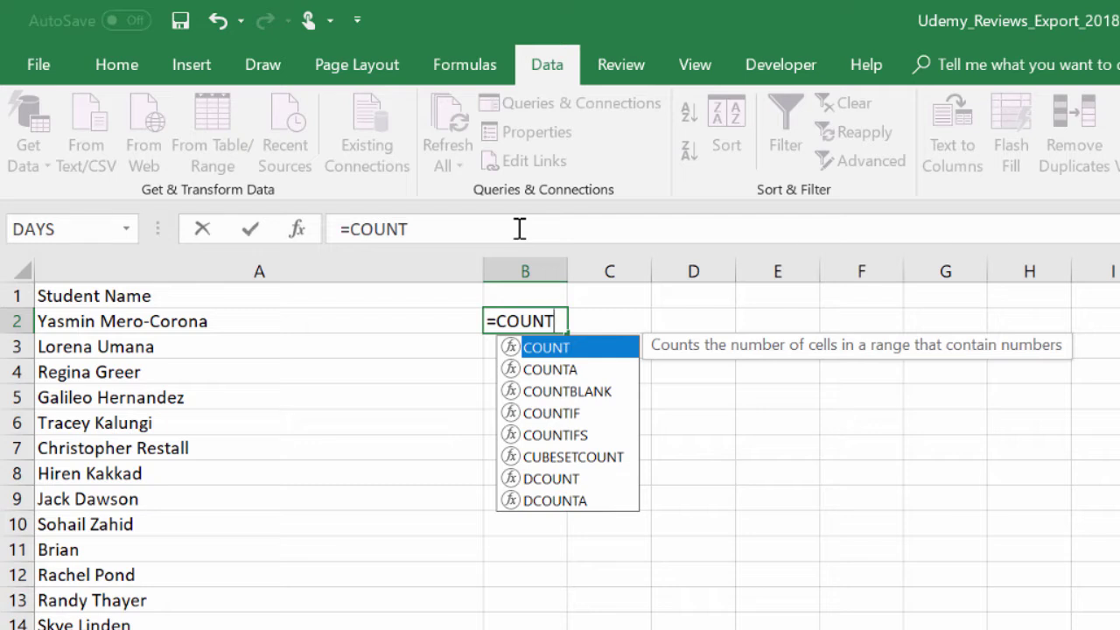
text(IF)
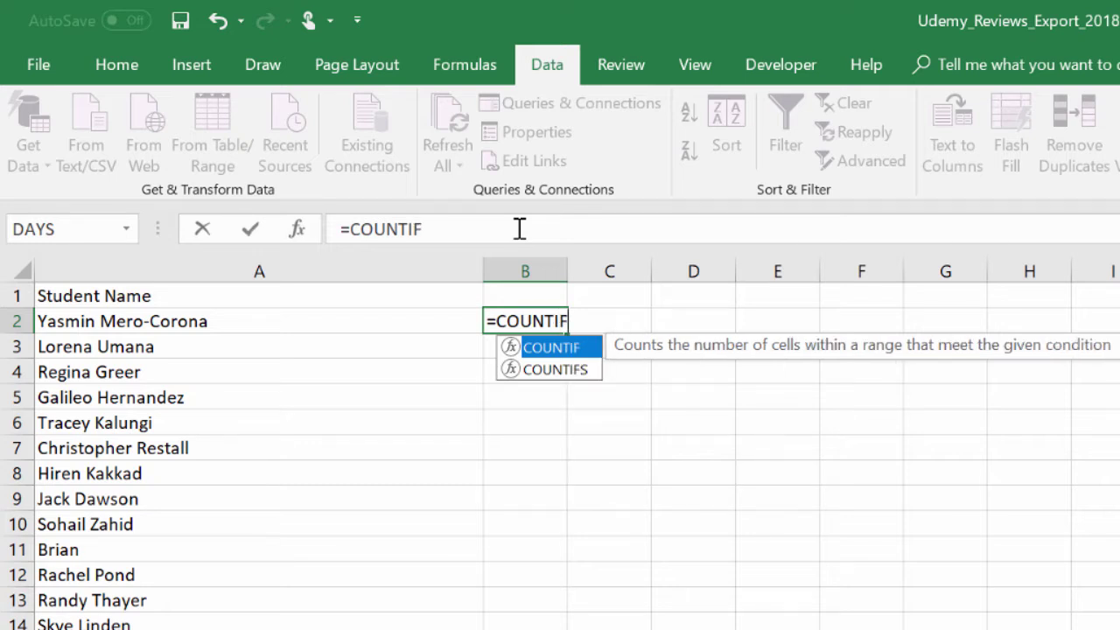
text(()
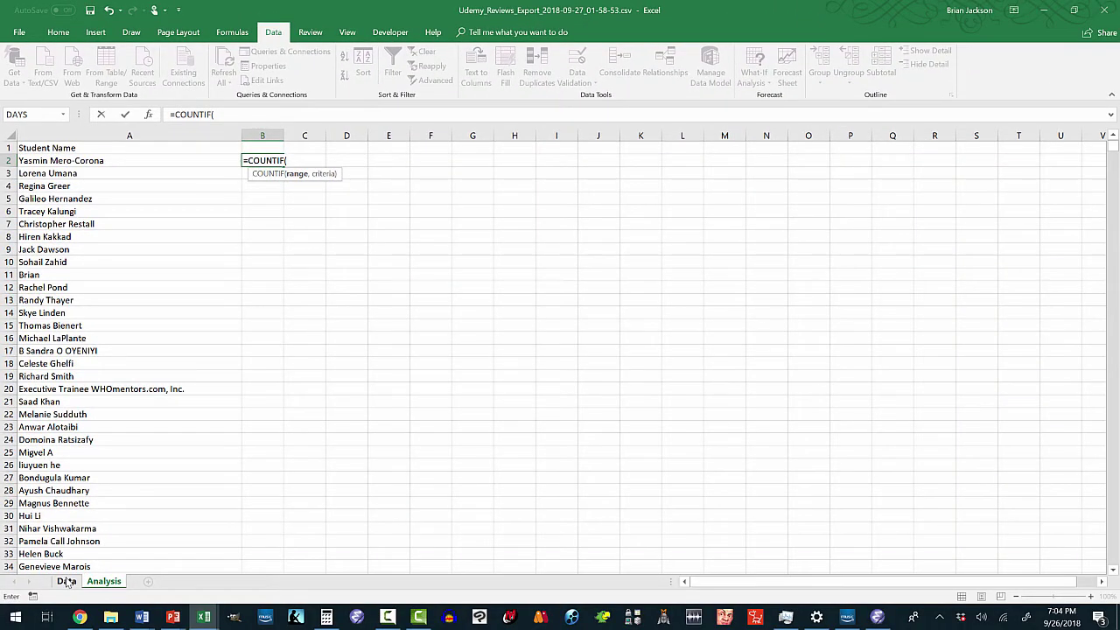
Step: Use the whole Student Name column of the Data sheet, Data!B:B, as the COUNTIF range
click(66, 581)
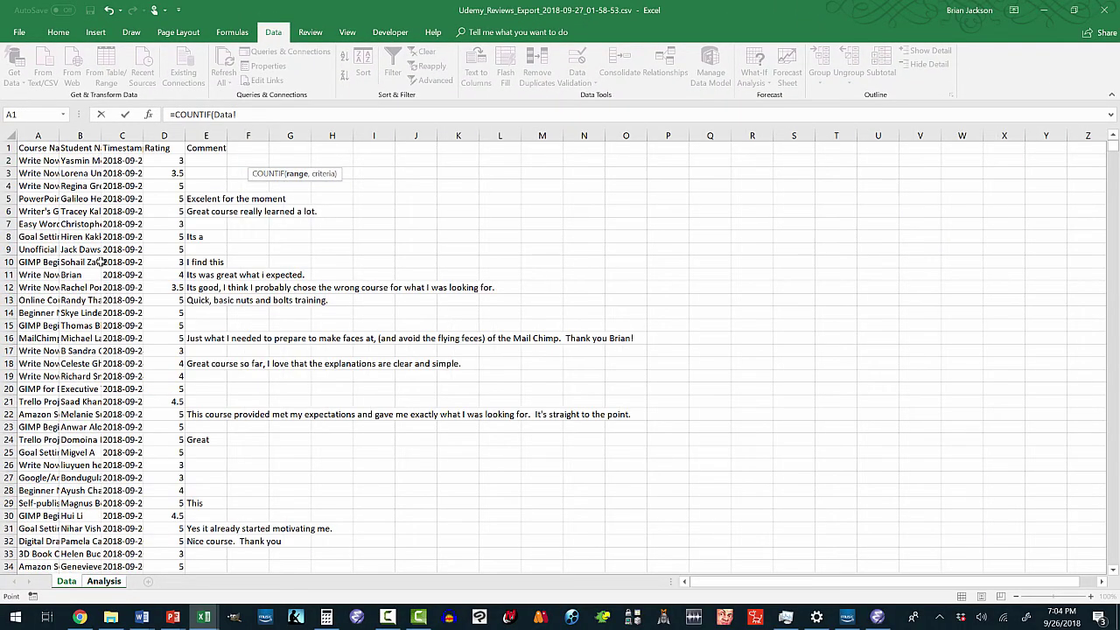
click(90, 133)
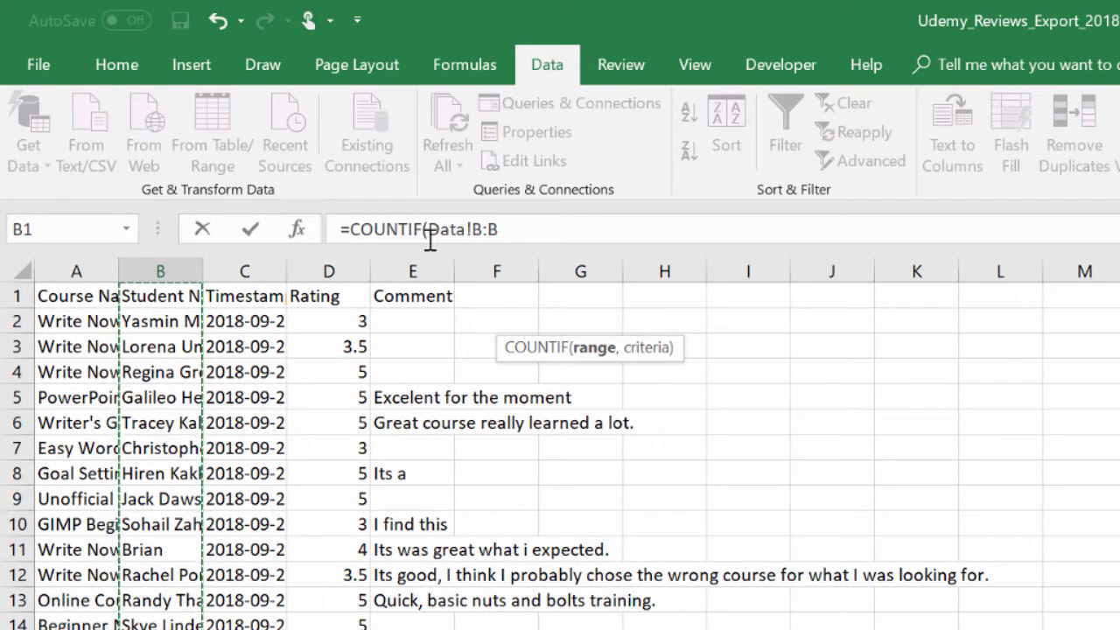
click(505, 229)
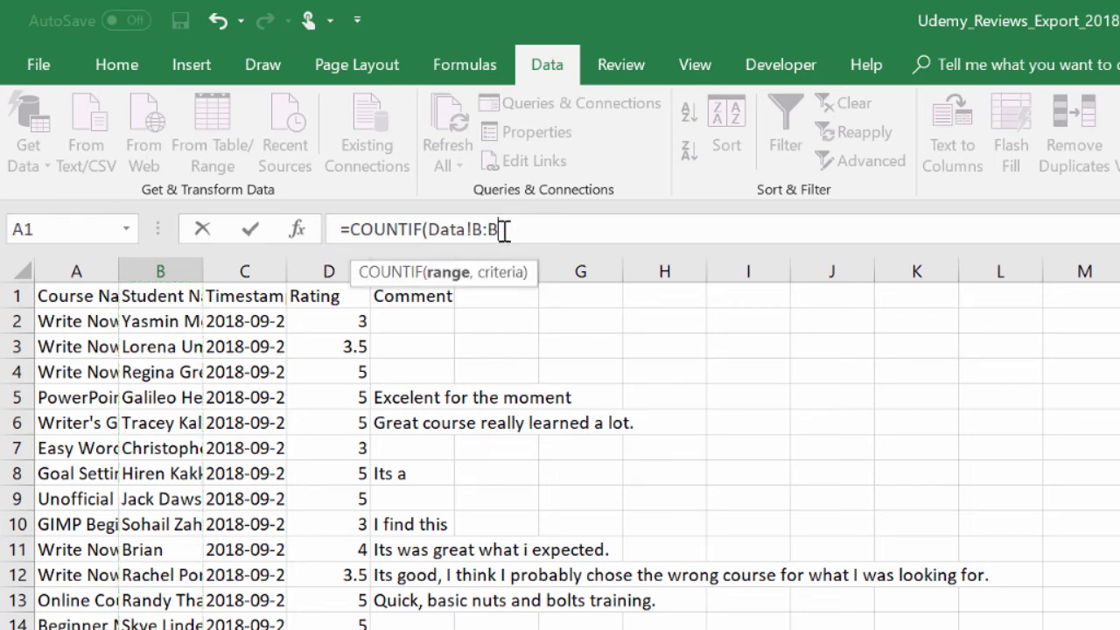
text(,)
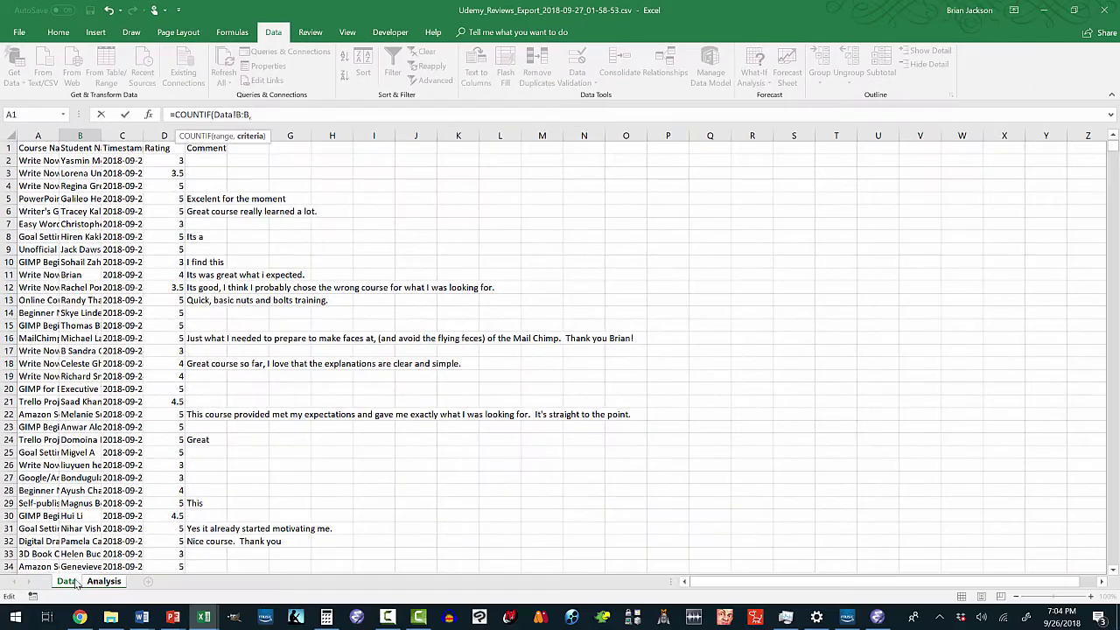
click(66, 582)
click(103, 582)
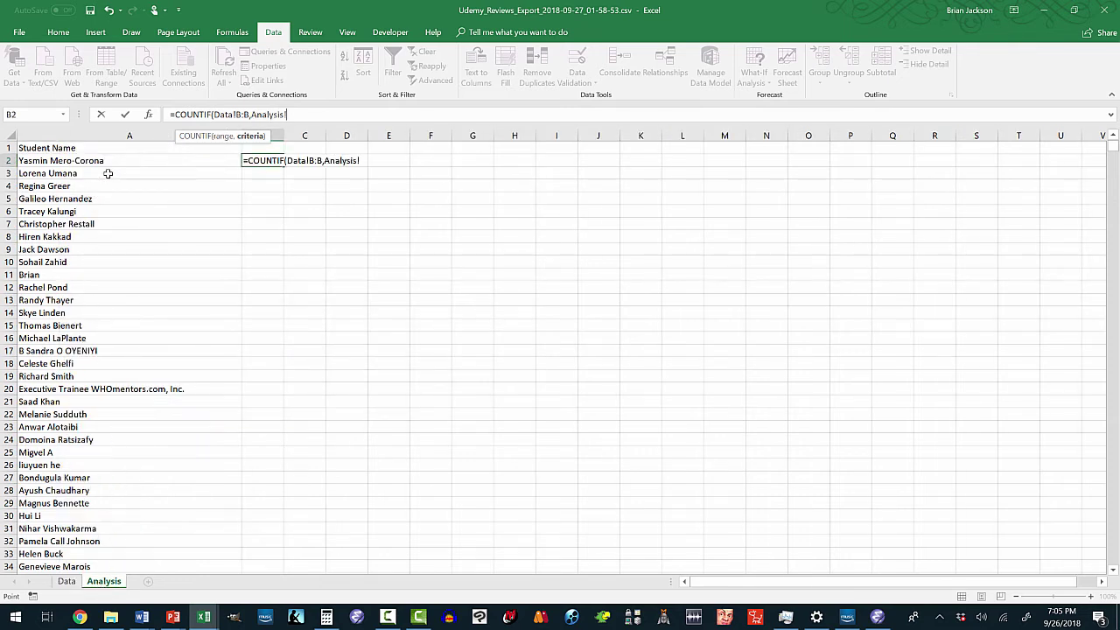
click(113, 136)
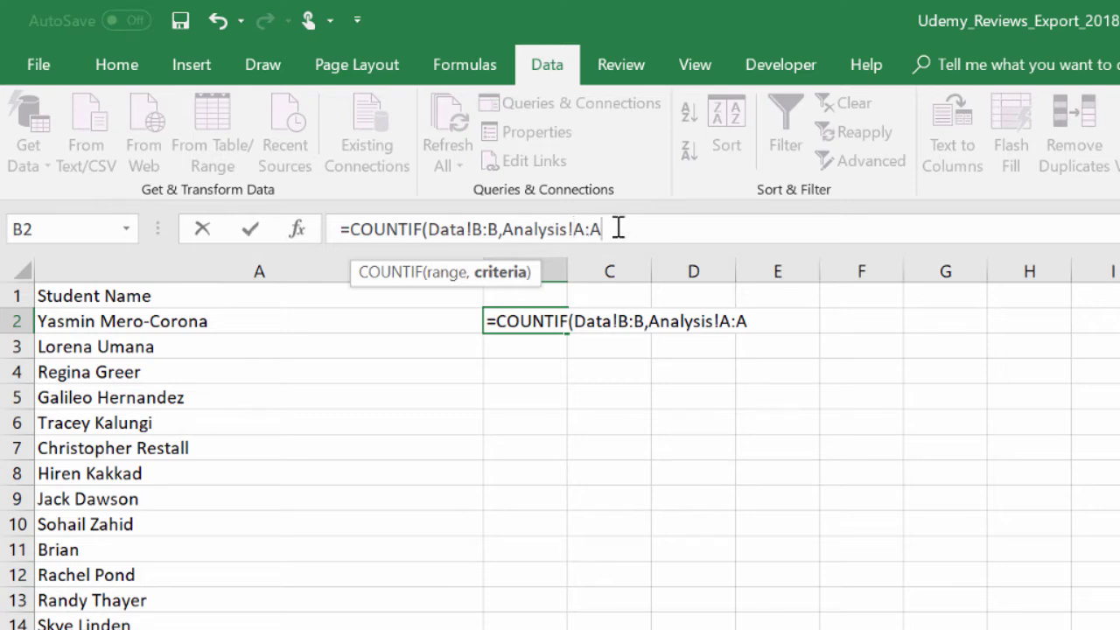
key(BackSpace)
key(BackSpace)
key(BackSpace)
key(BackSpace)
key(BackSpace)
key(BackSpace)
key(BackSpace)
key(BackSpace)
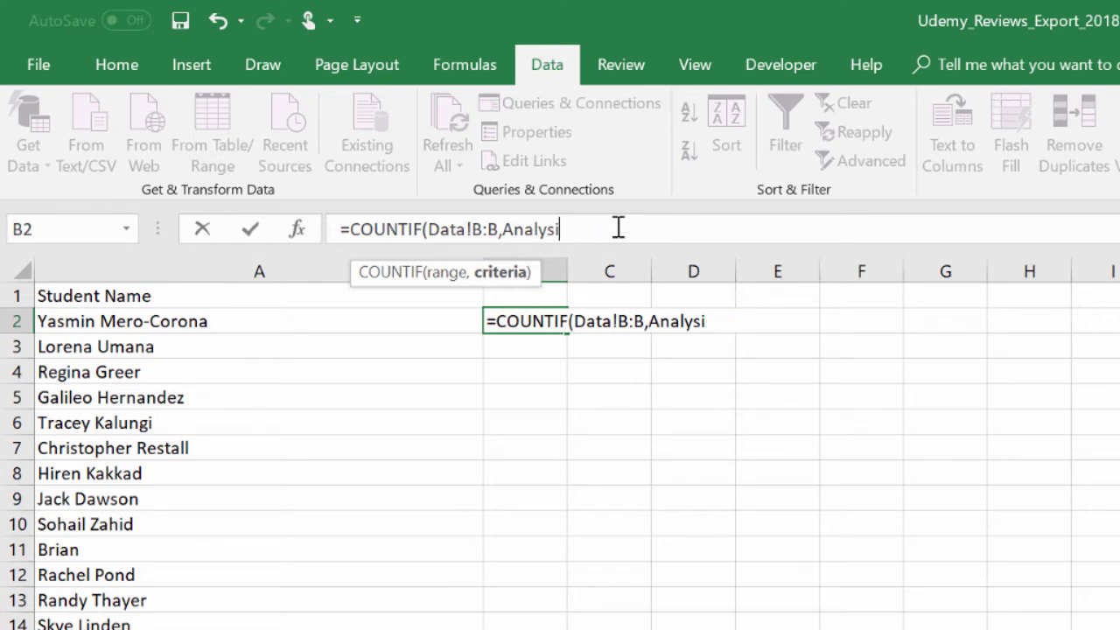
key(BackSpace)
key(BackSpace)
key(BackSpace)
key(BackSpace)
key(BackSpace)
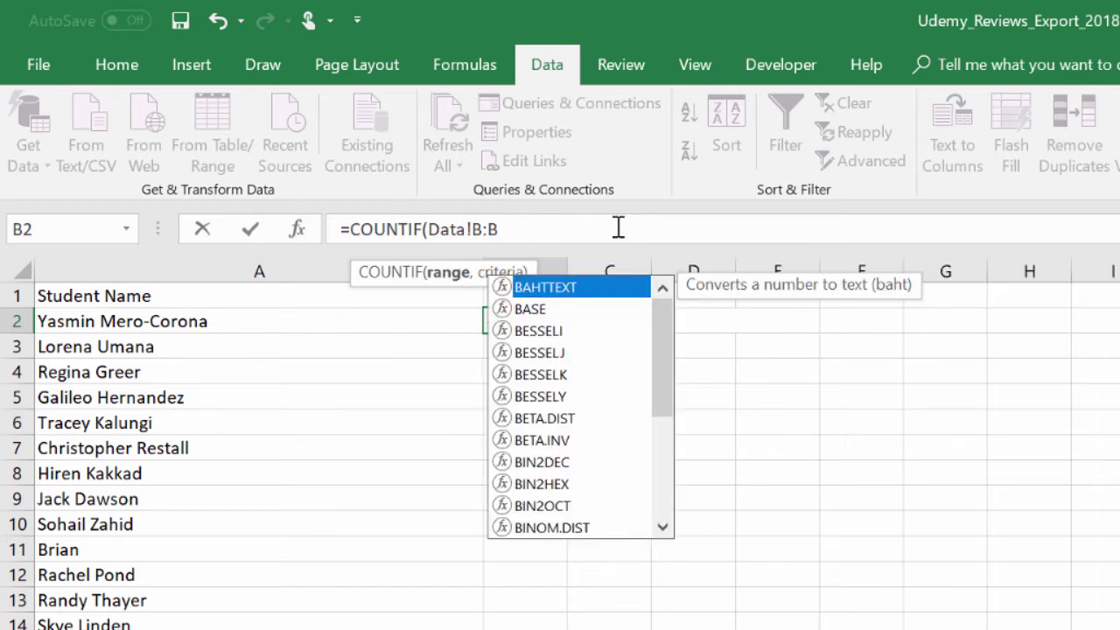
Step: Complete the COUNTIF formula in B2 with A2 as the criteria, giving =COUNTIF(Data!B:B,A2)
text(,)
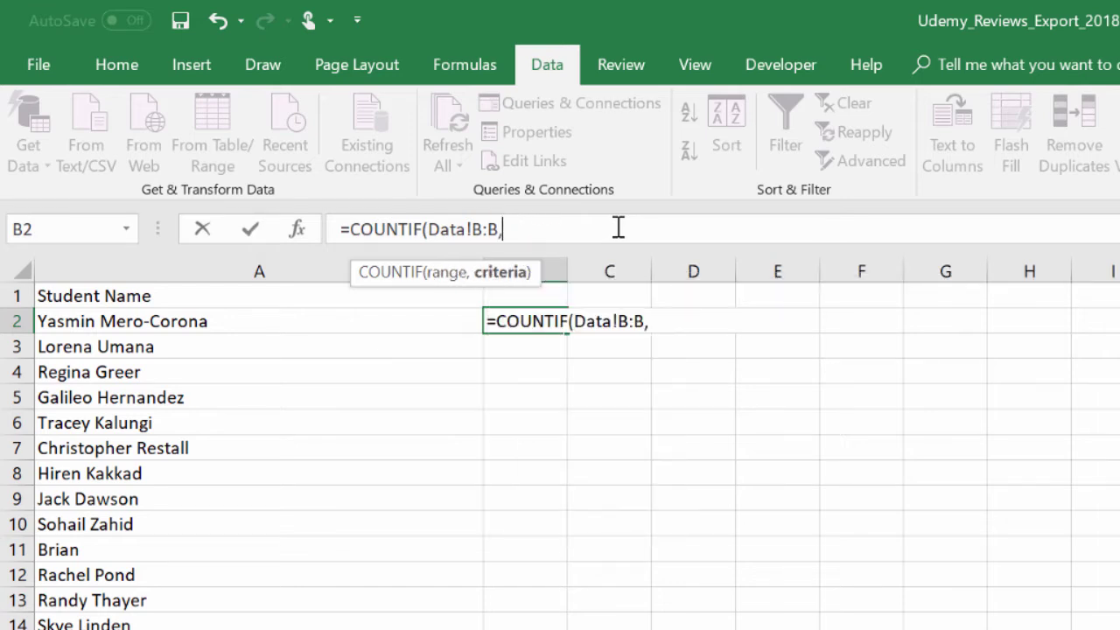
text(A)
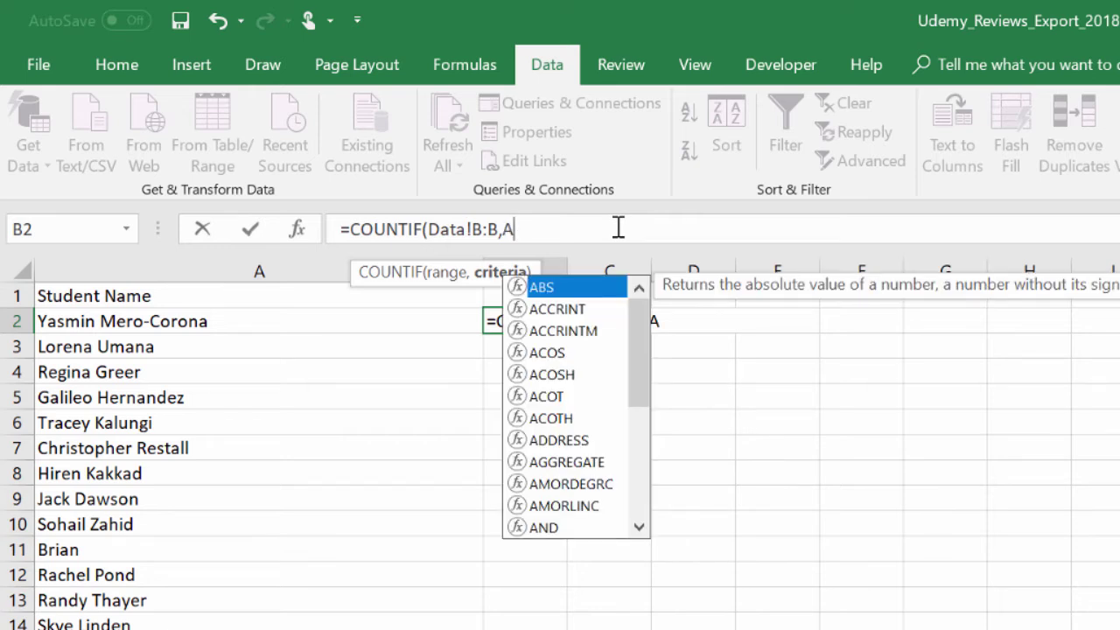
text(2)
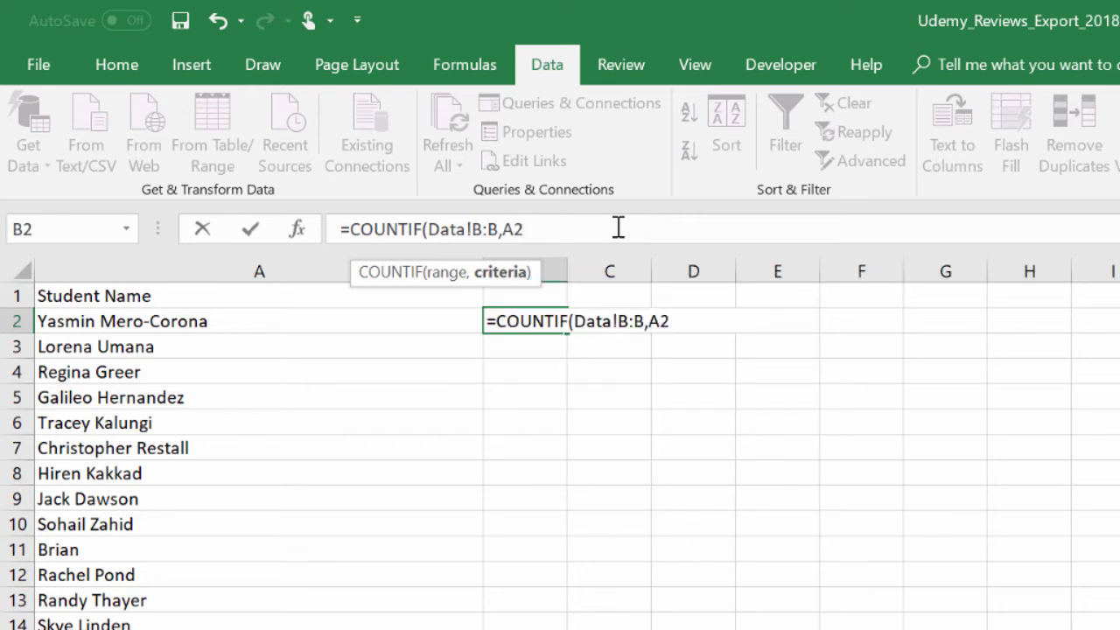
text())
key(Return)
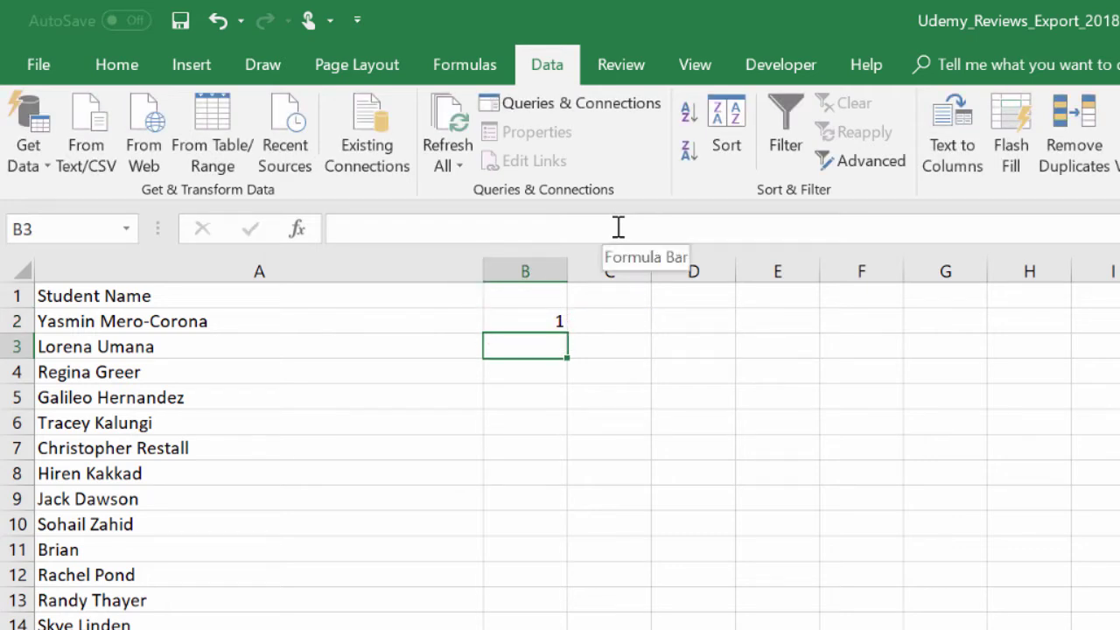
Step: Copy the COUNTIF formula from B2, select B3 and look for the end of the student list
click(525, 324)
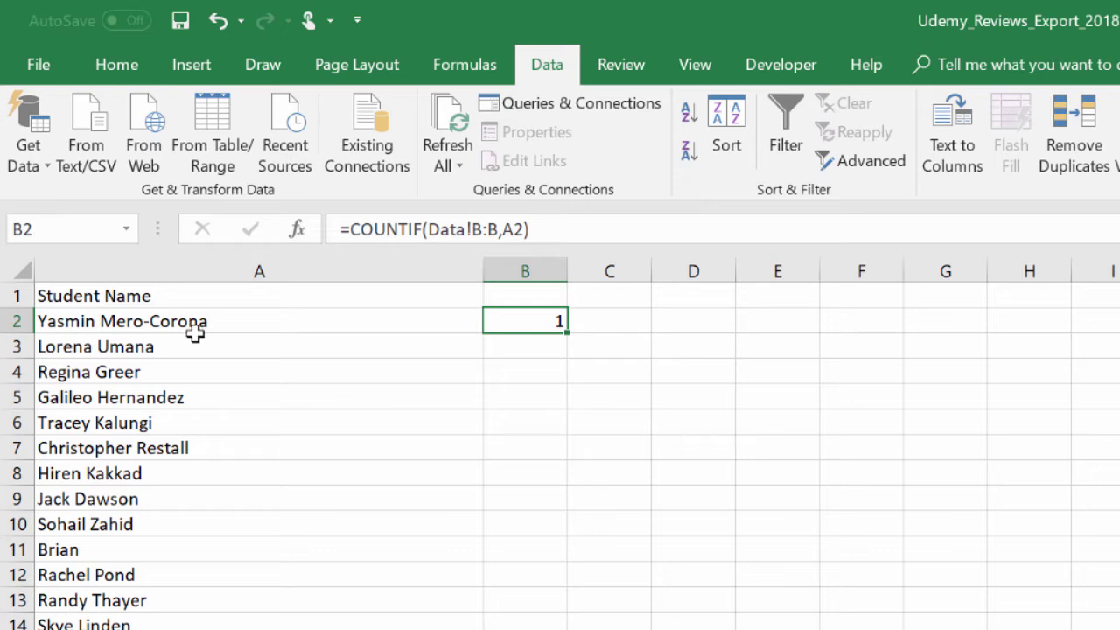
right_click(510, 317)
key(Escape)
key(ctrl+c)
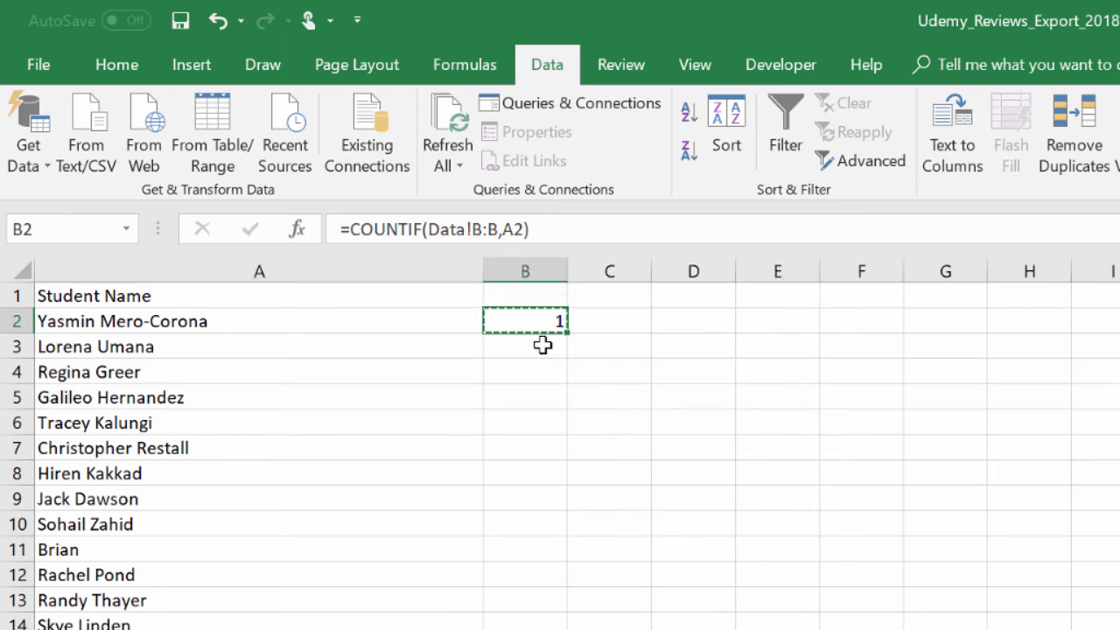
click(542, 346)
key(ctrl+shift+End)
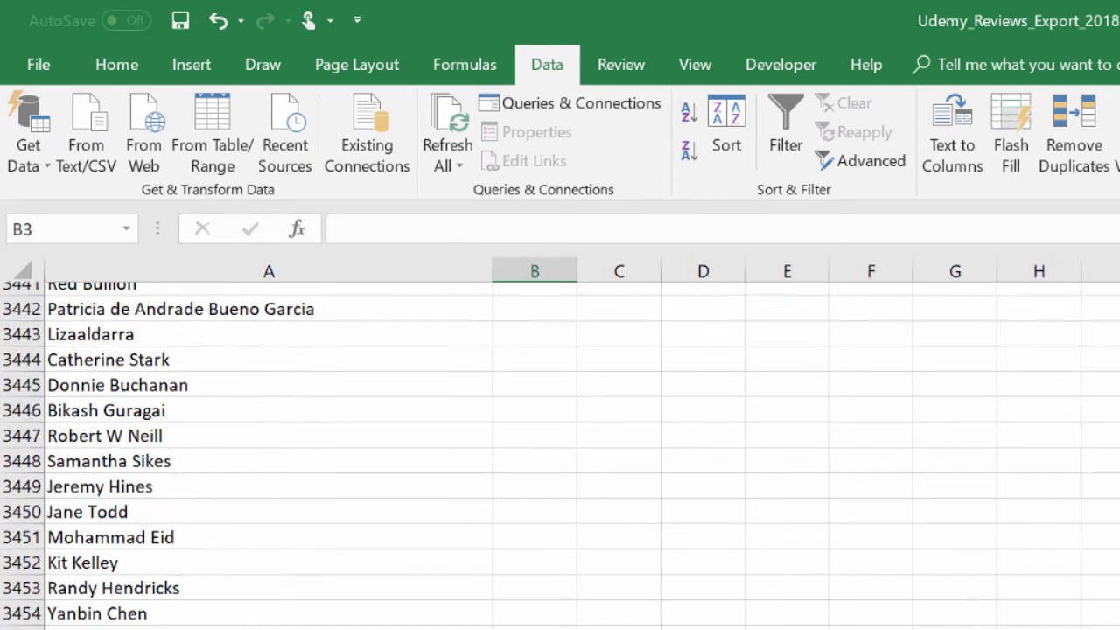
scroll(561, 455, down, 20)
scroll(560, 455, up, 20)
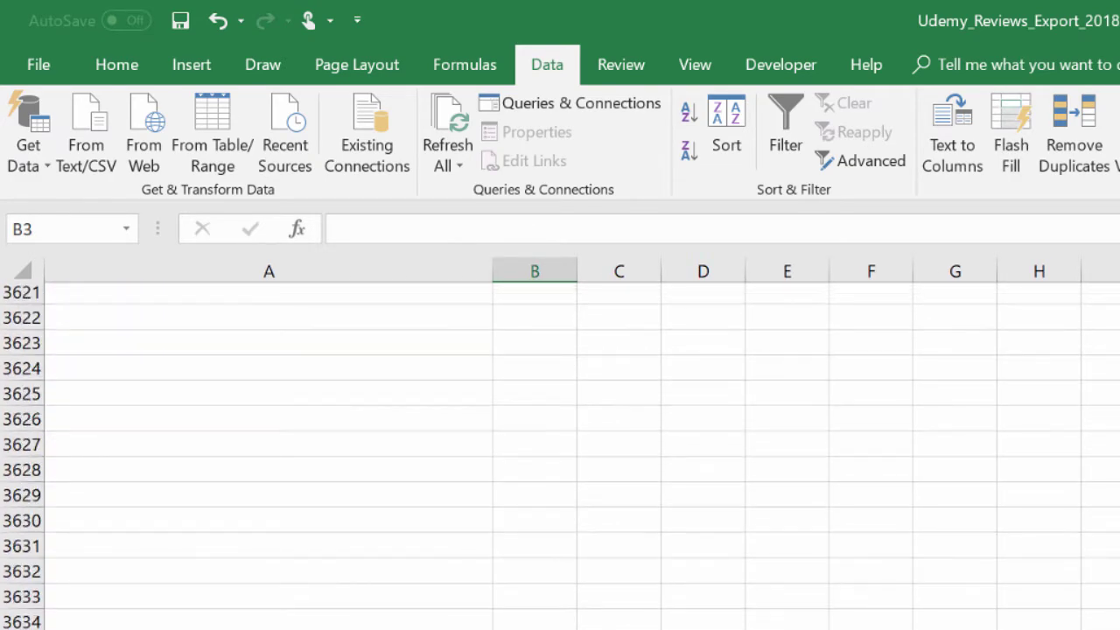
scroll(560, 455, up, 20)
scroll(560, 455, down, 20)
scroll(560, 455, up, 3)
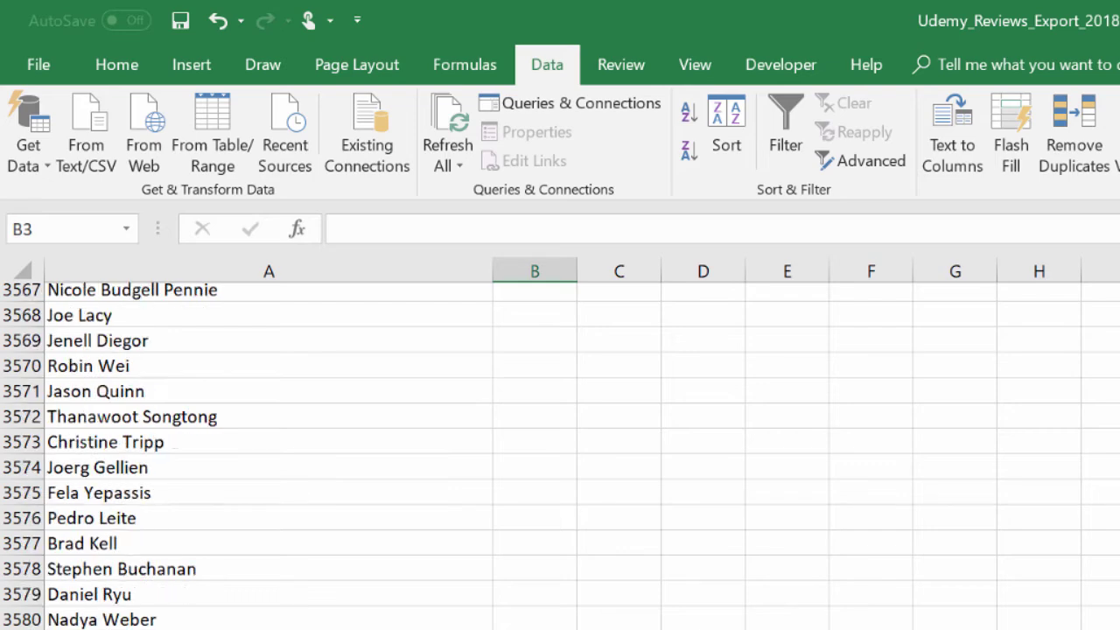
scroll(560, 455, up, 20)
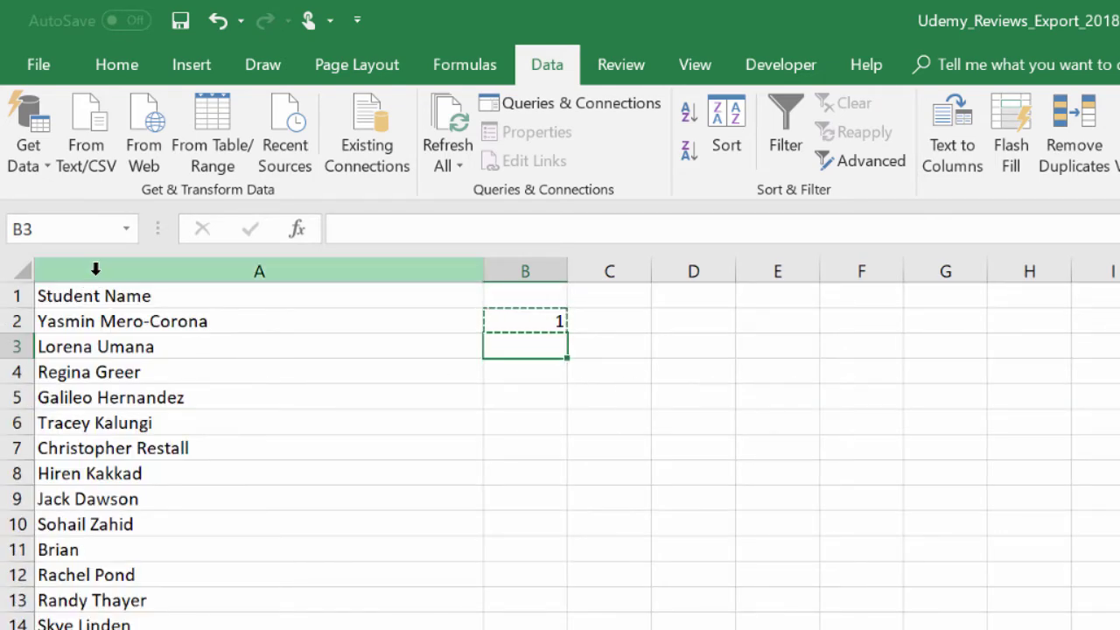
click(95, 268)
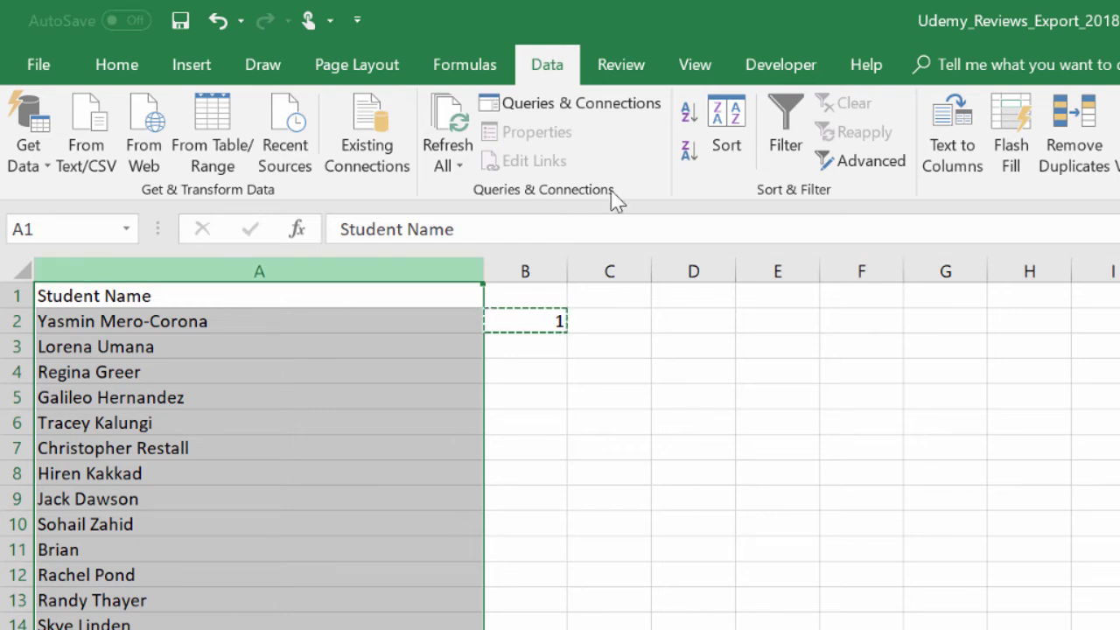
click(725, 123)
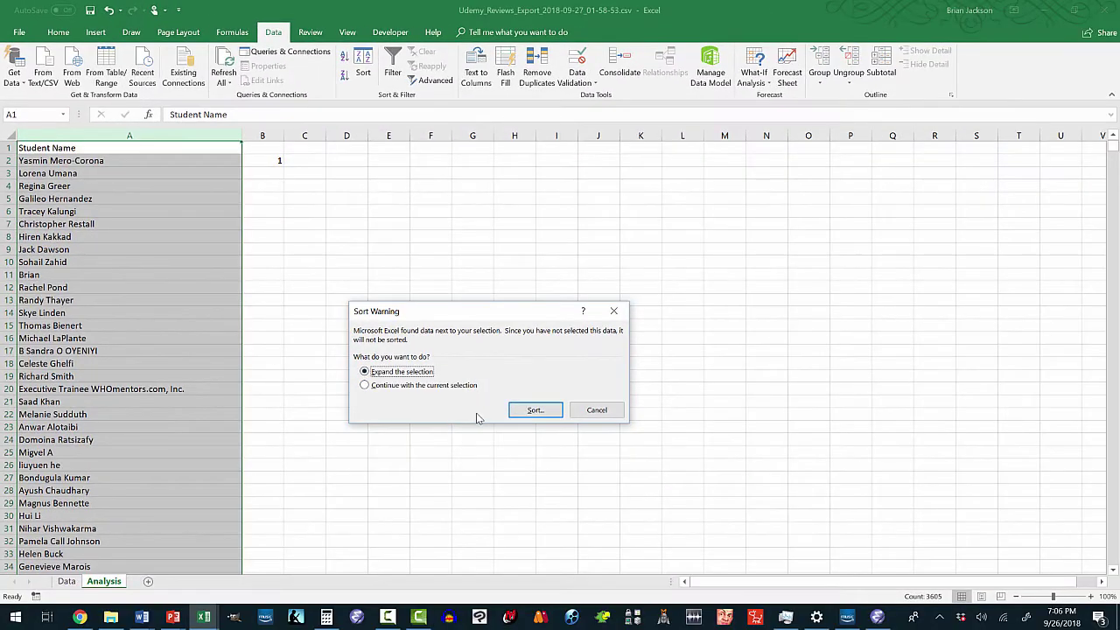
click(535, 411)
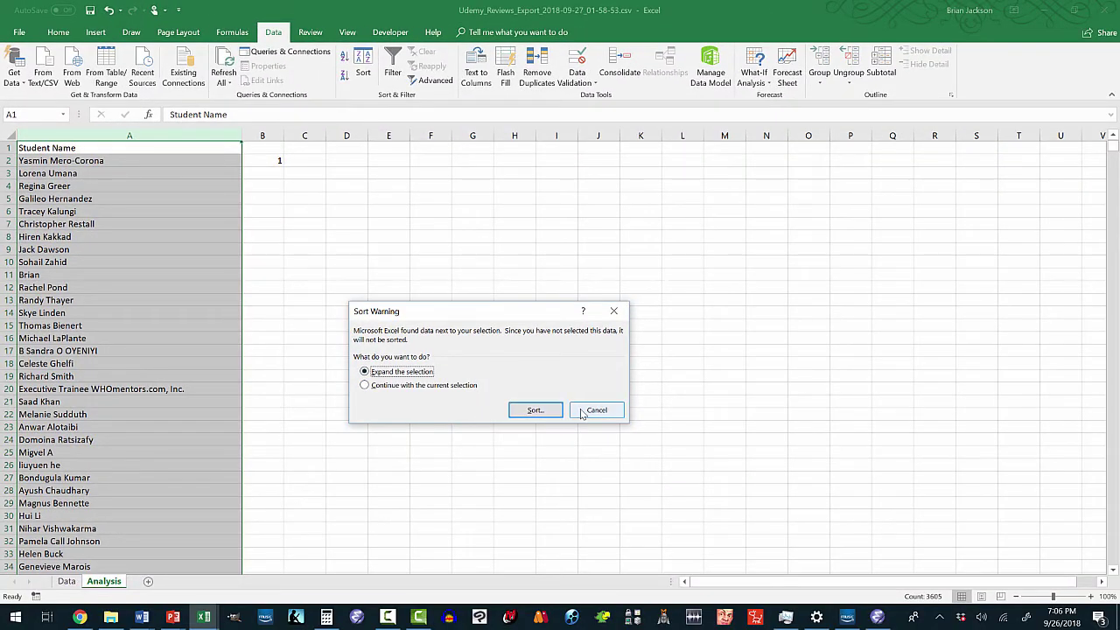
Step: Sort the entire Analysis sheet by Column A on cell values, A to Z
click(10, 134)
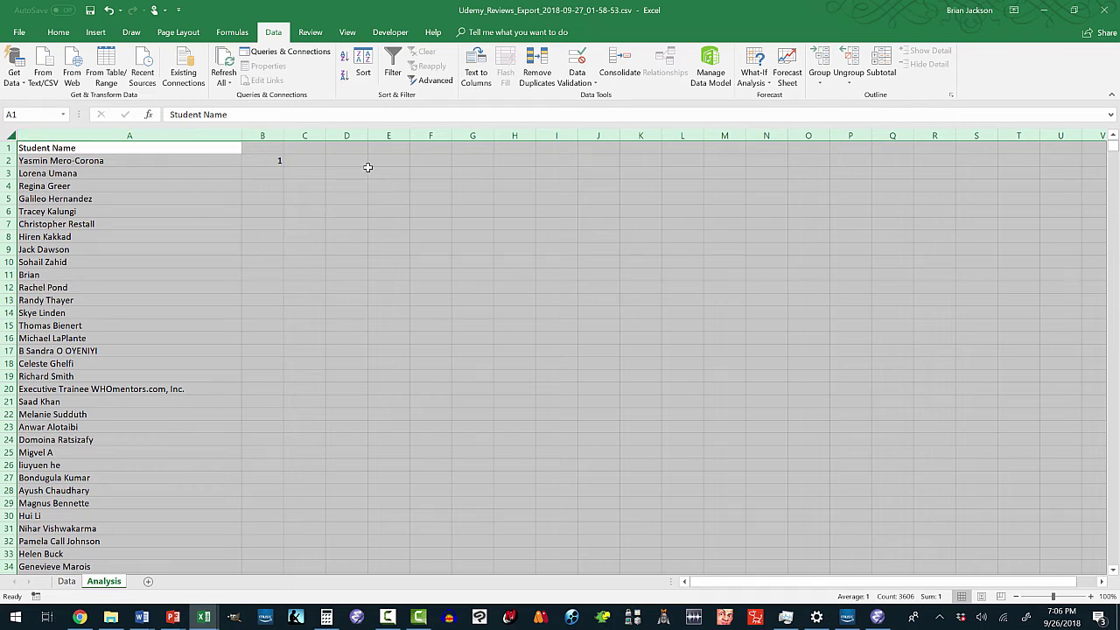
click(364, 66)
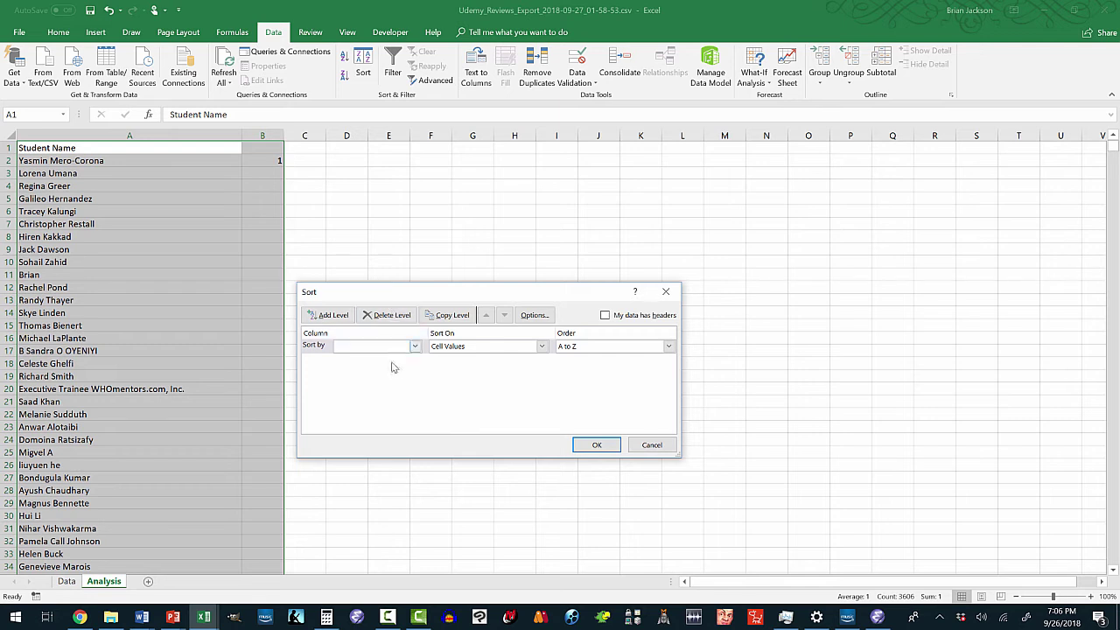
click(415, 347)
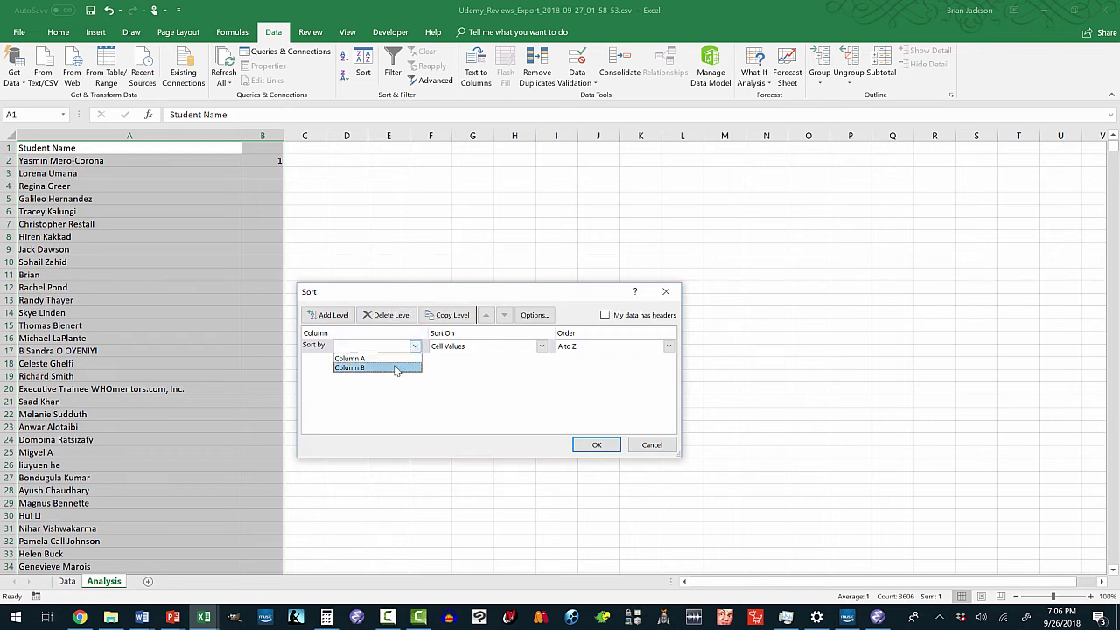
click(399, 359)
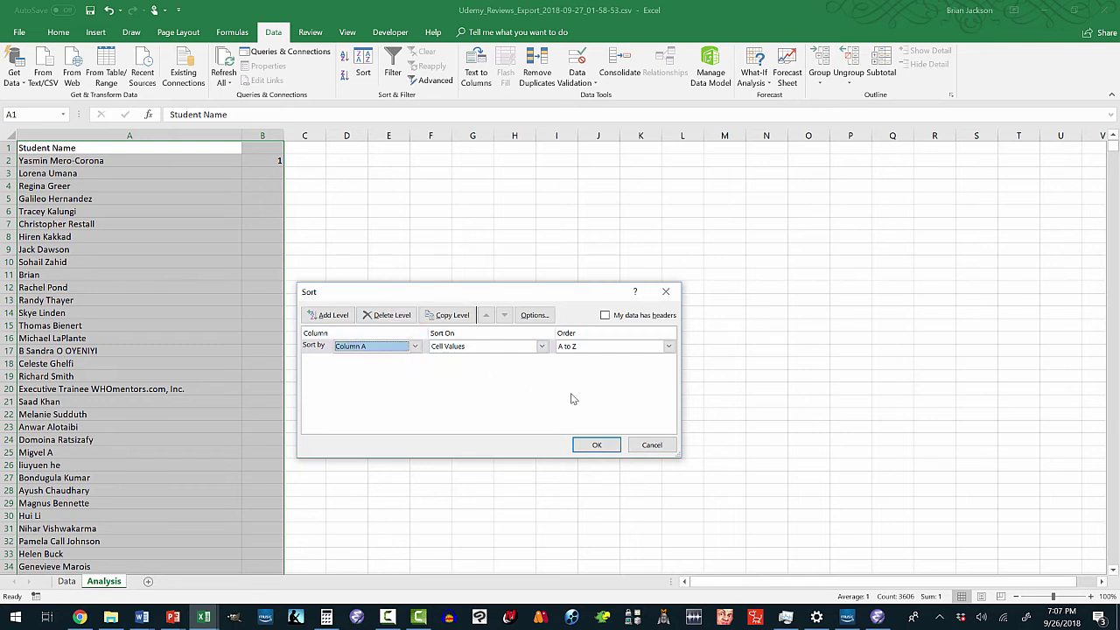
click(611, 444)
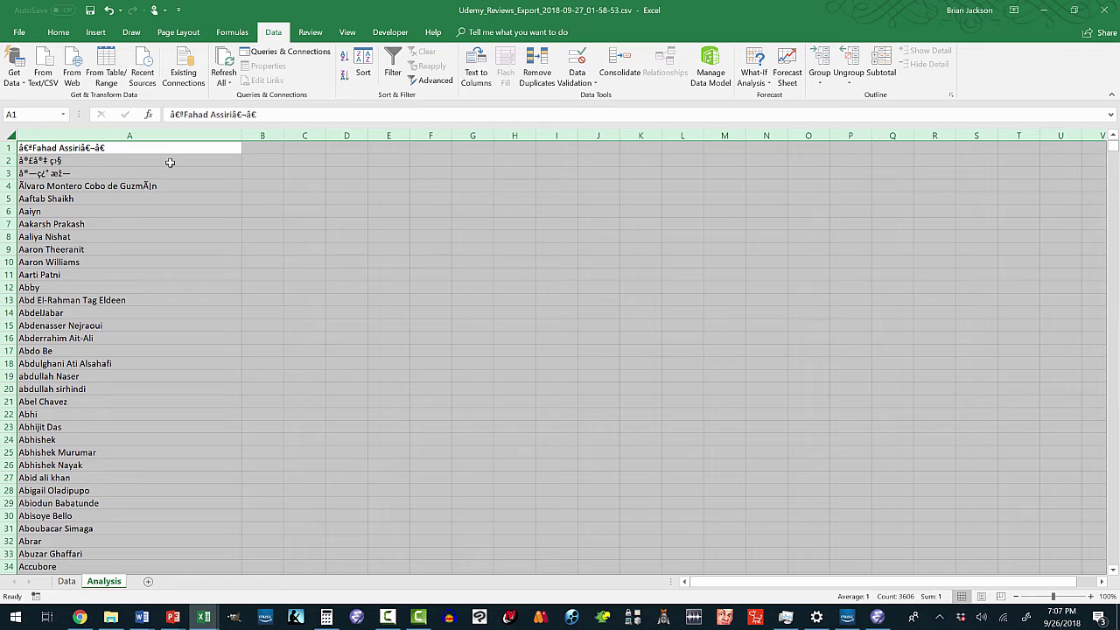
Step: Remove duplicates from the Analysis sheet with the selection expanded, comparing only Column A
click(123, 138)
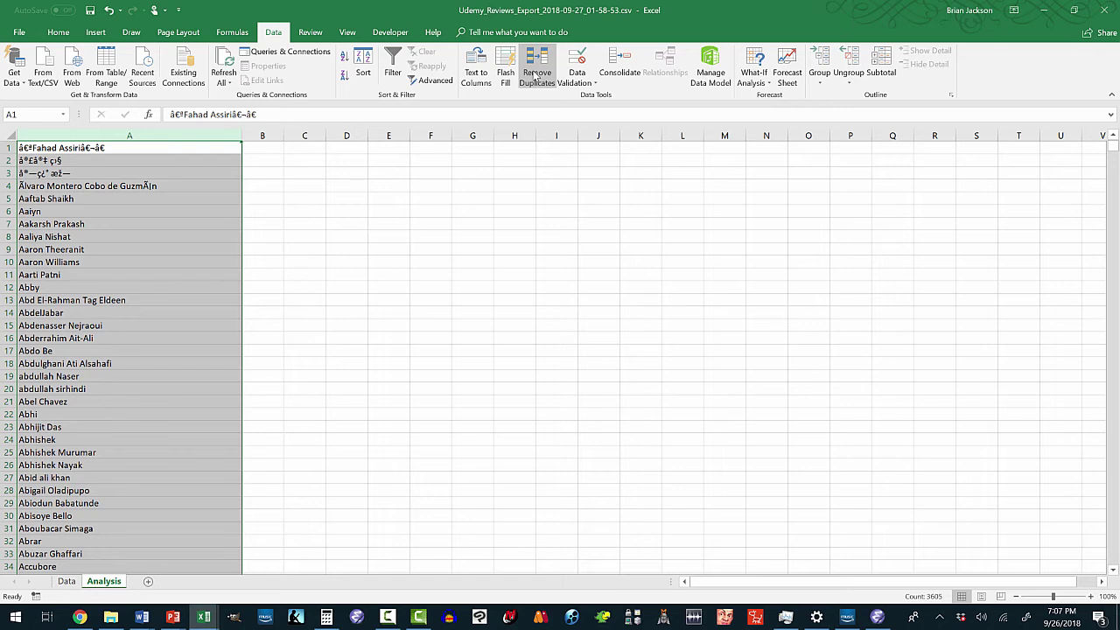
click(537, 77)
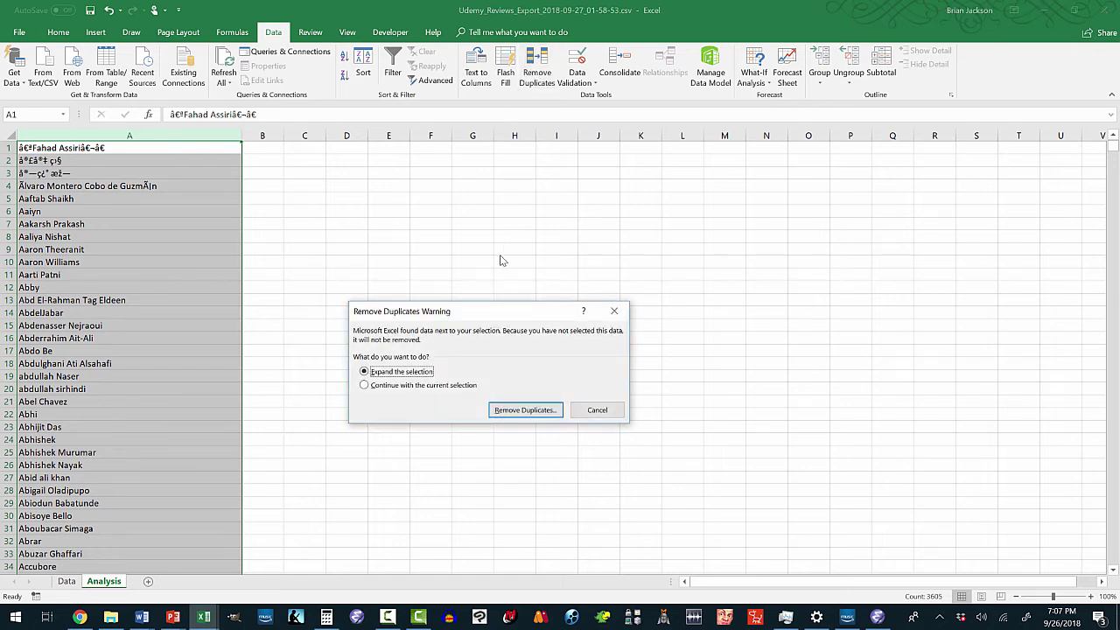
click(508, 412)
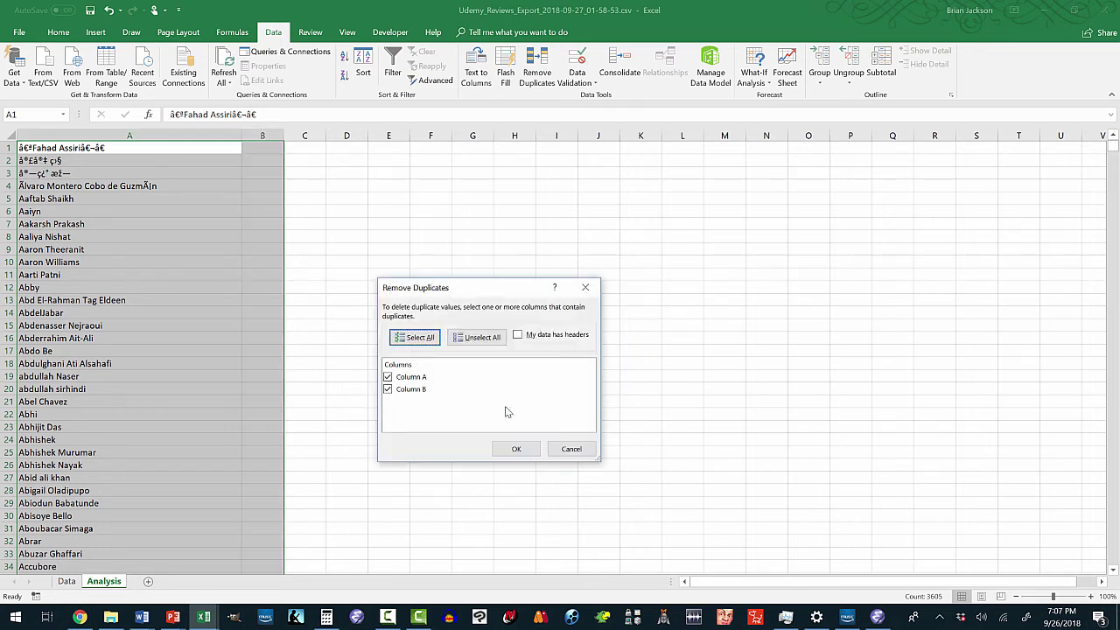
click(388, 391)
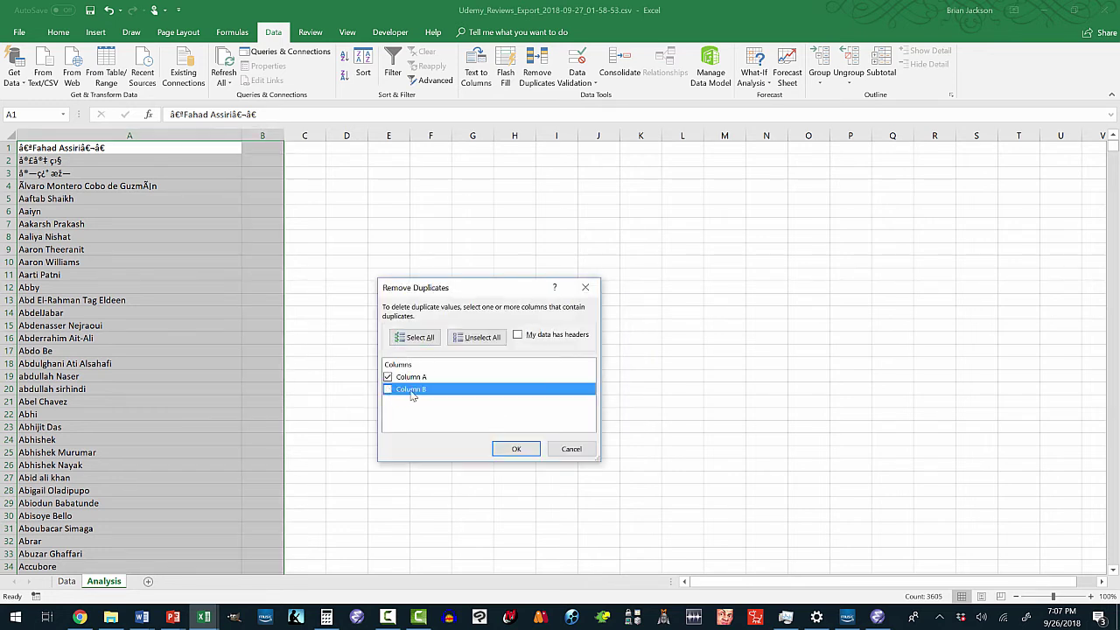
click(512, 450)
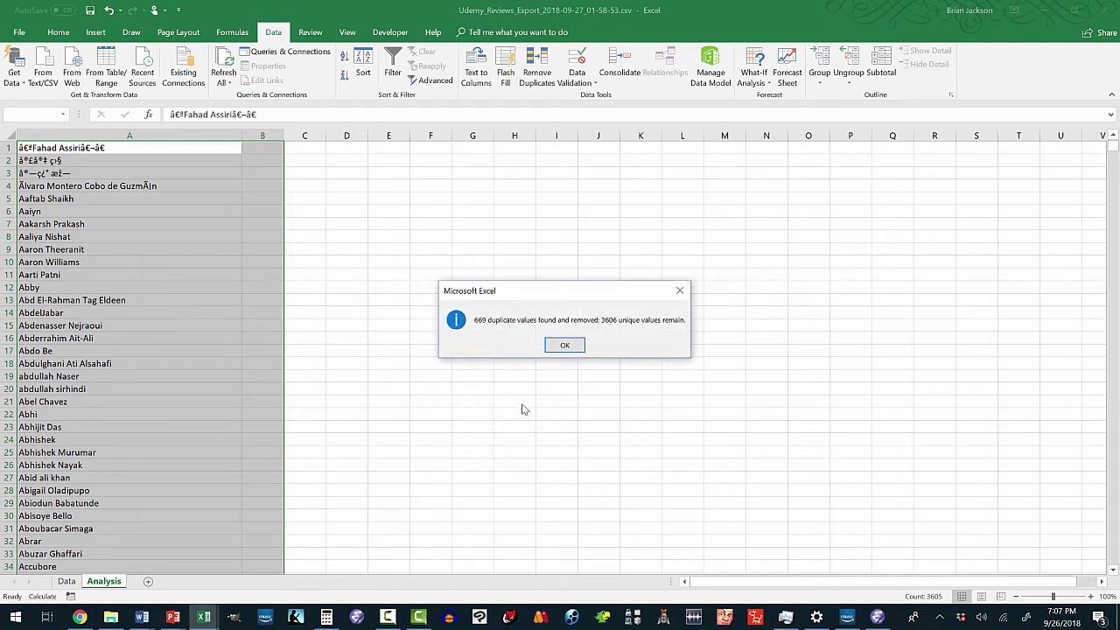
click(581, 350)
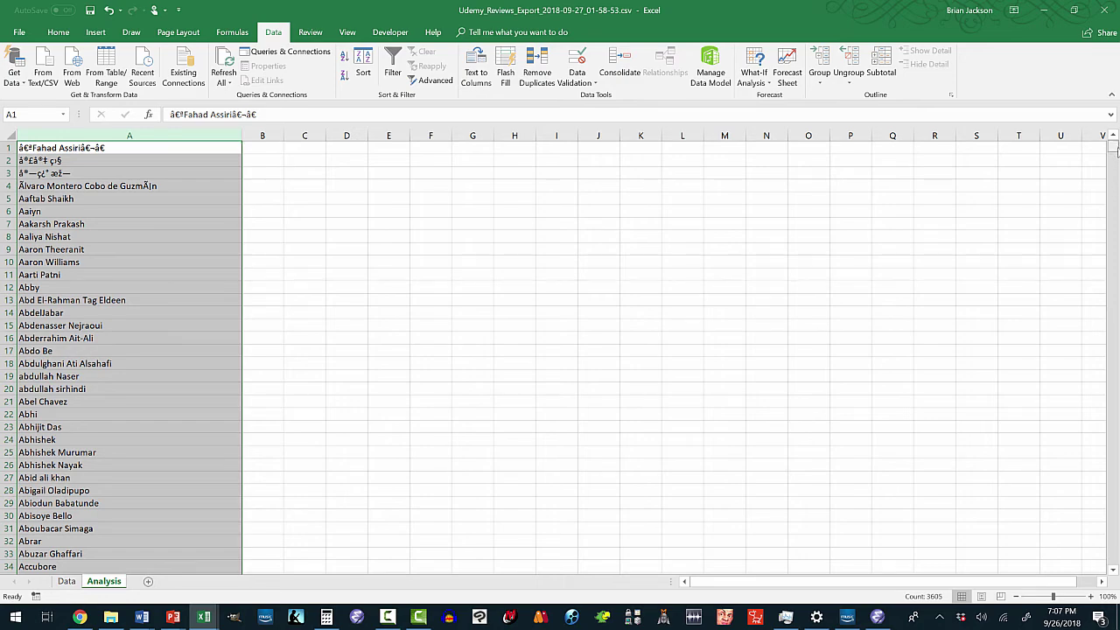
Step: Find the COUNTIF formula moved by the sort, in cell B3550, and copy it
drag(1116, 151, 1078, 489)
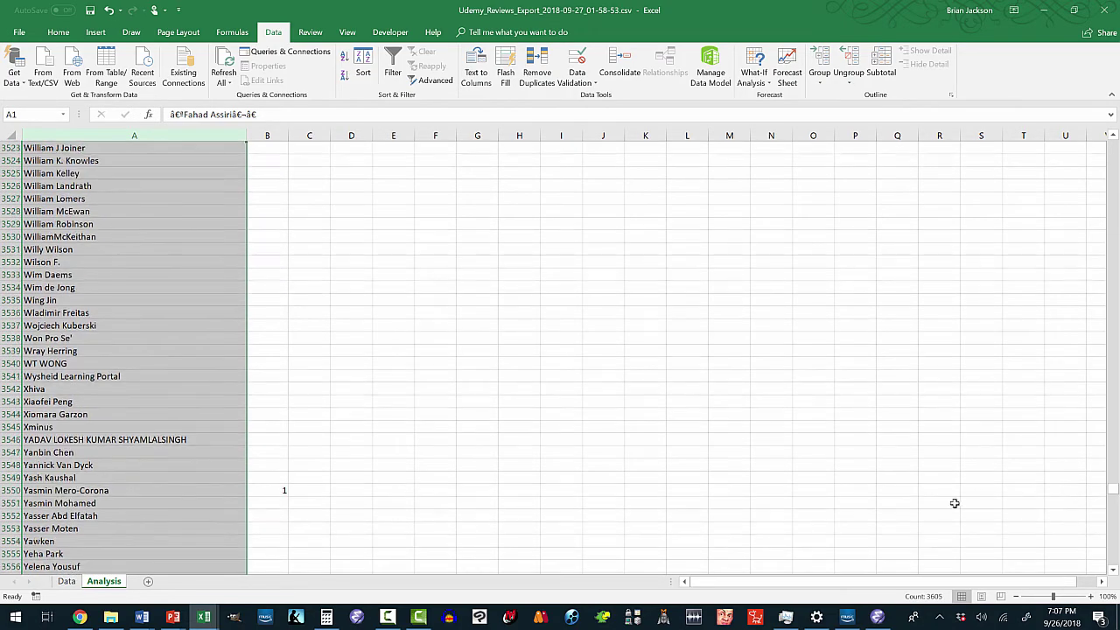
click(275, 494)
right_click(275, 495)
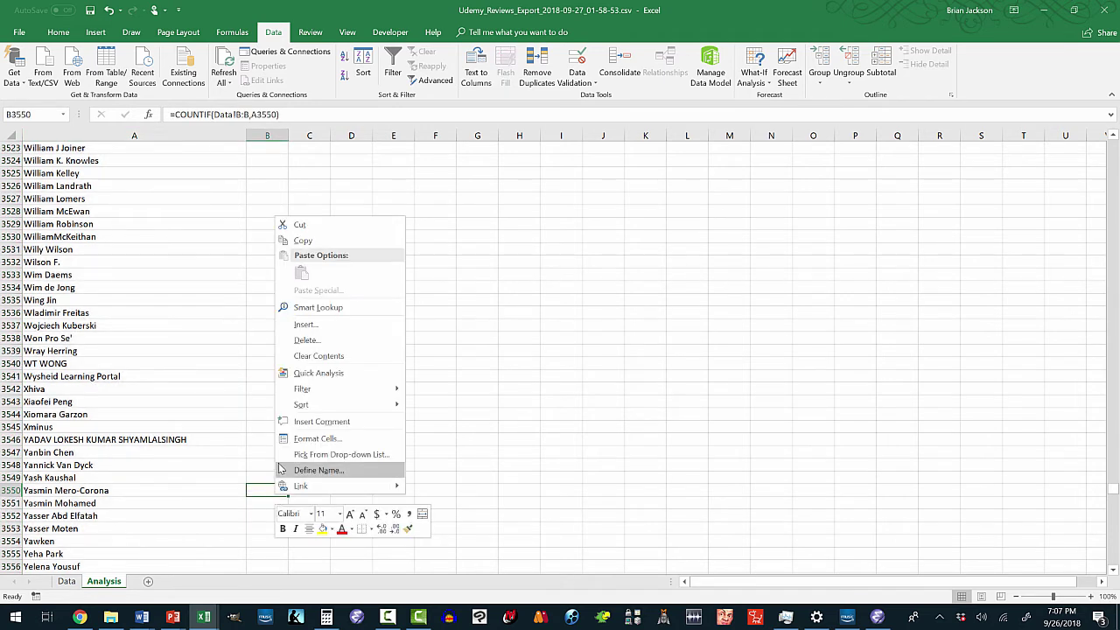
click(303, 240)
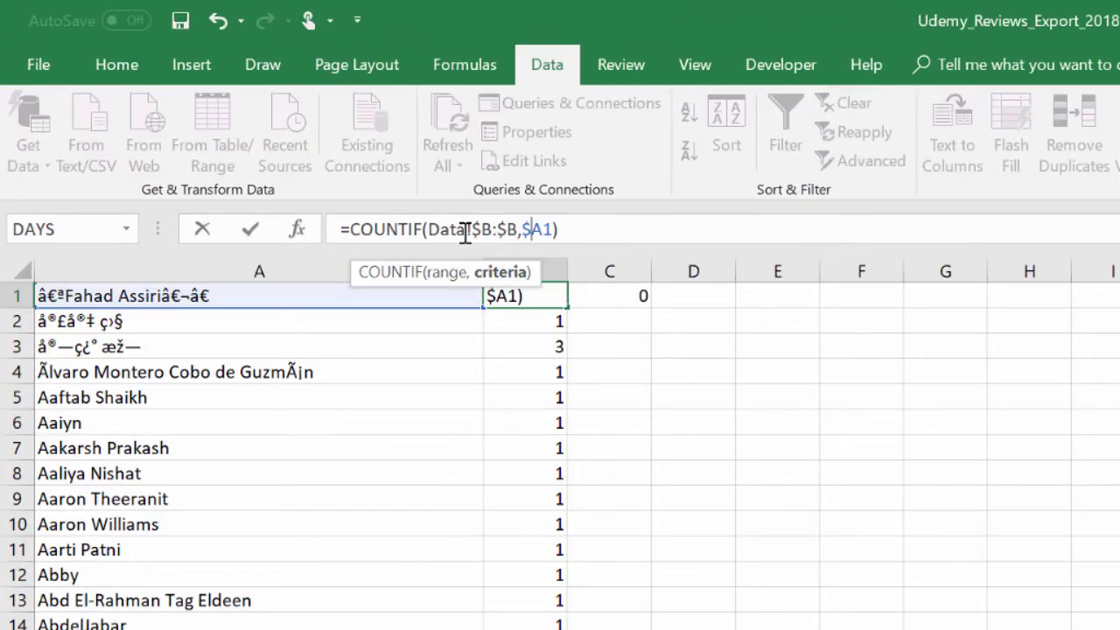
Step: Enter =COUNTIF(Data!$B:$B,$A1) in cell B1 and copy that formula into cell C2
click(587, 318)
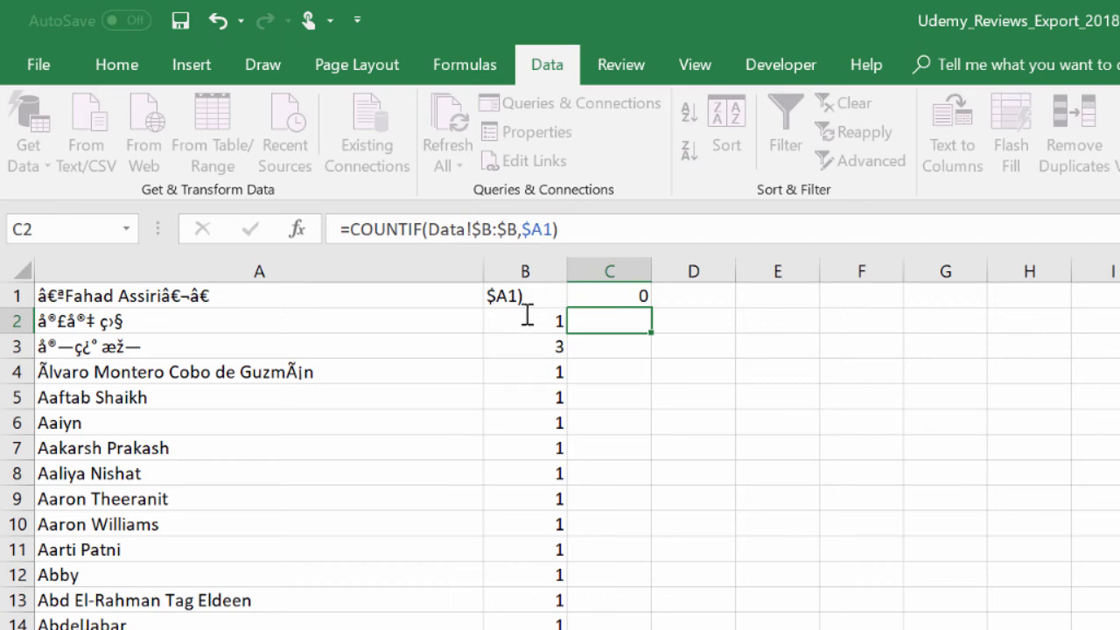
key(Return)
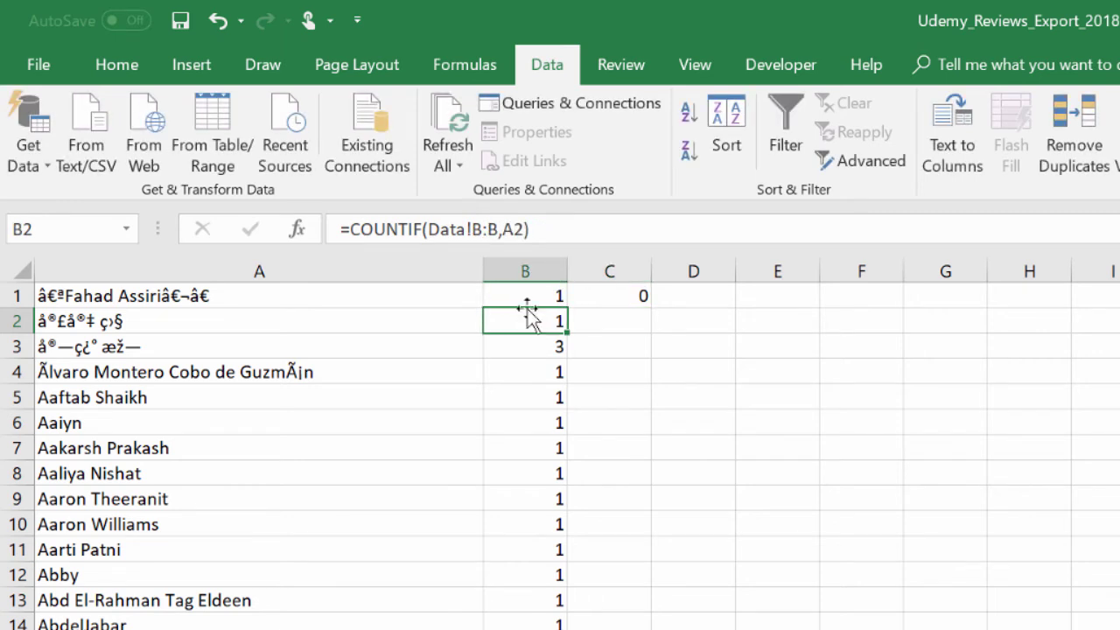
click(526, 290)
right_click(526, 291)
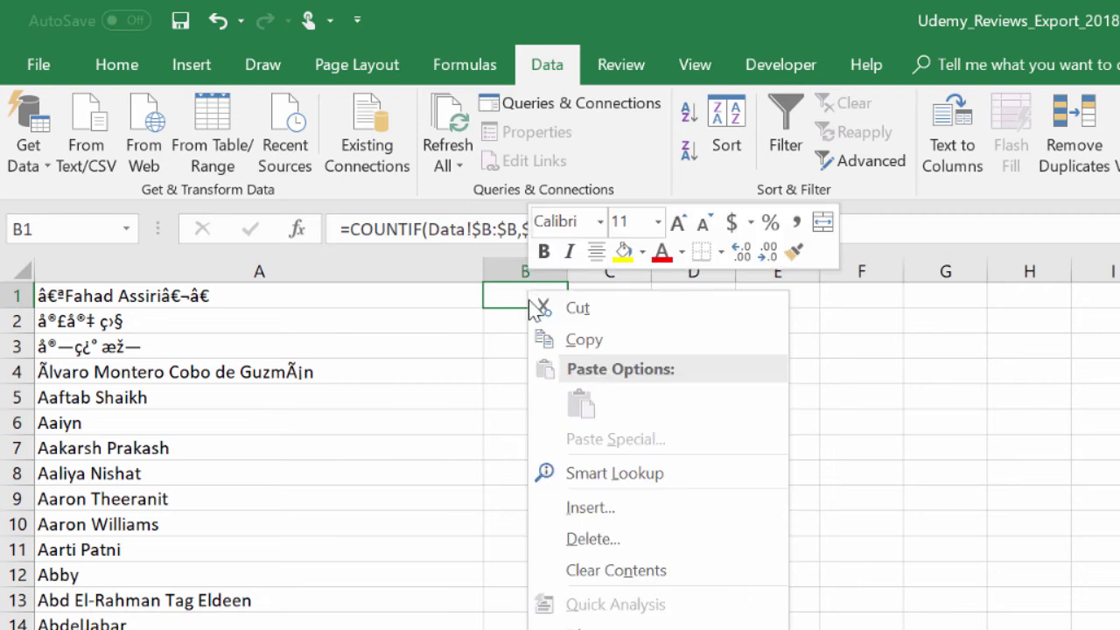
click(573, 337)
click(638, 327)
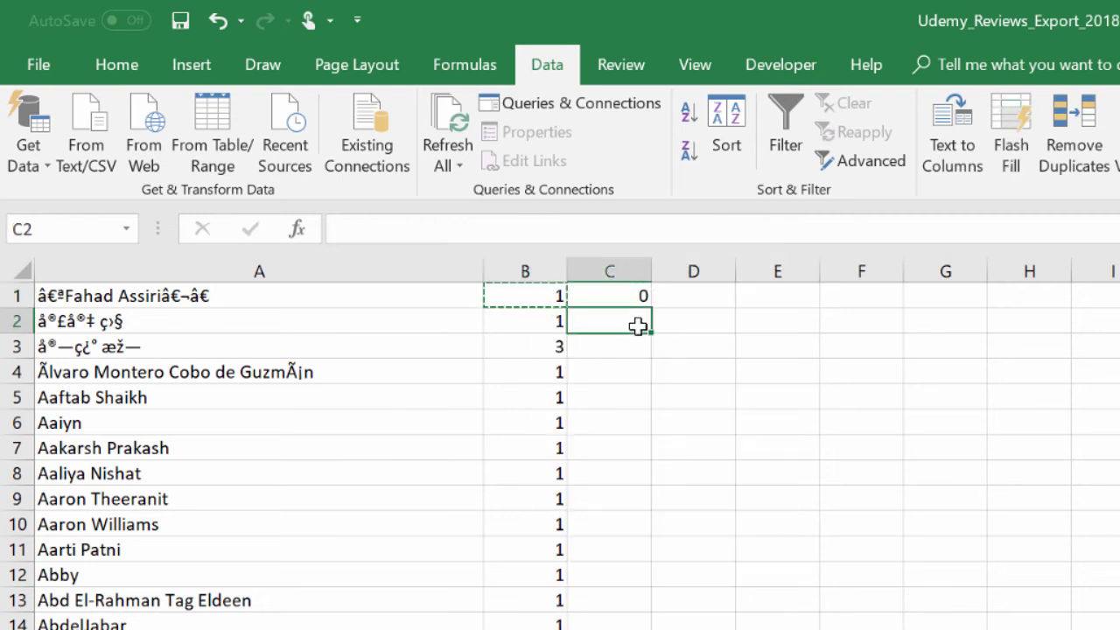
right_click(638, 326)
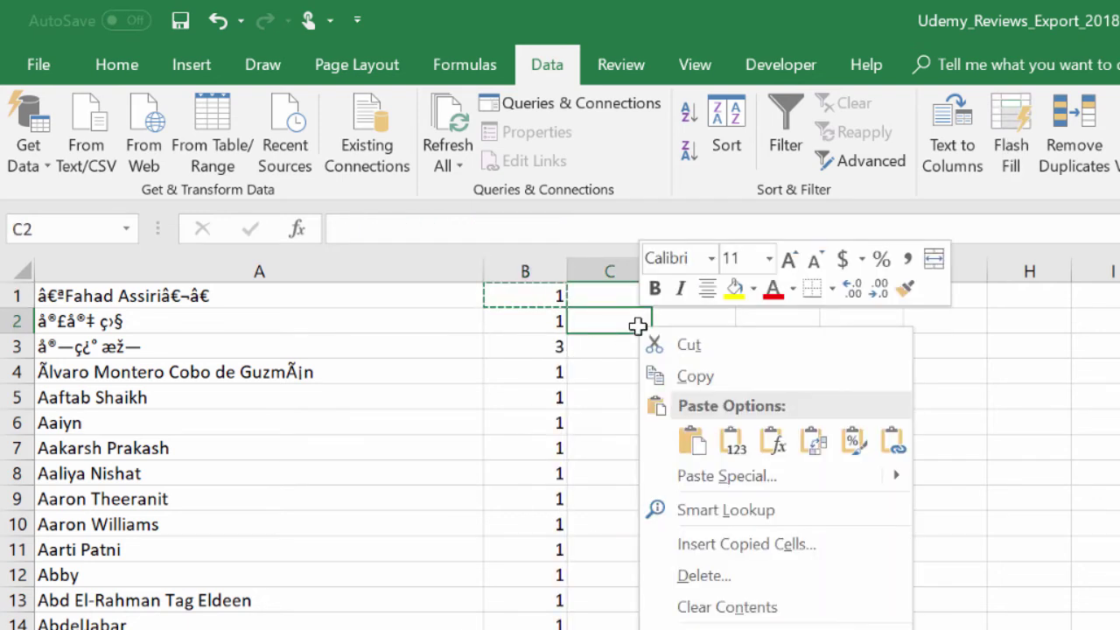
click(686, 441)
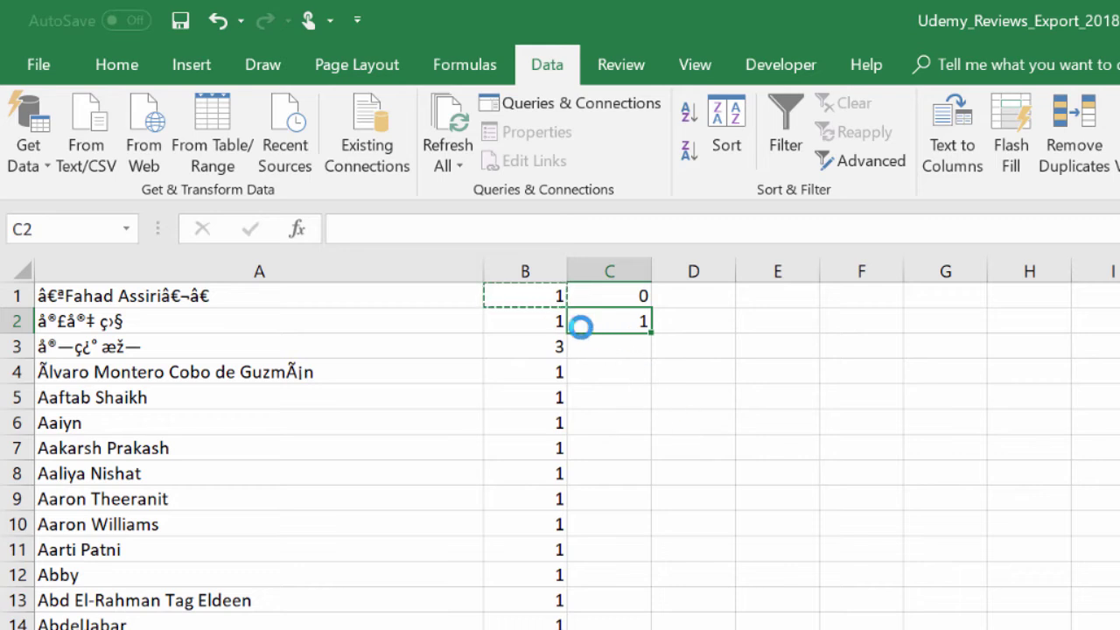
Step: Clear all contents of column B on the Analysis sheet
click(539, 267)
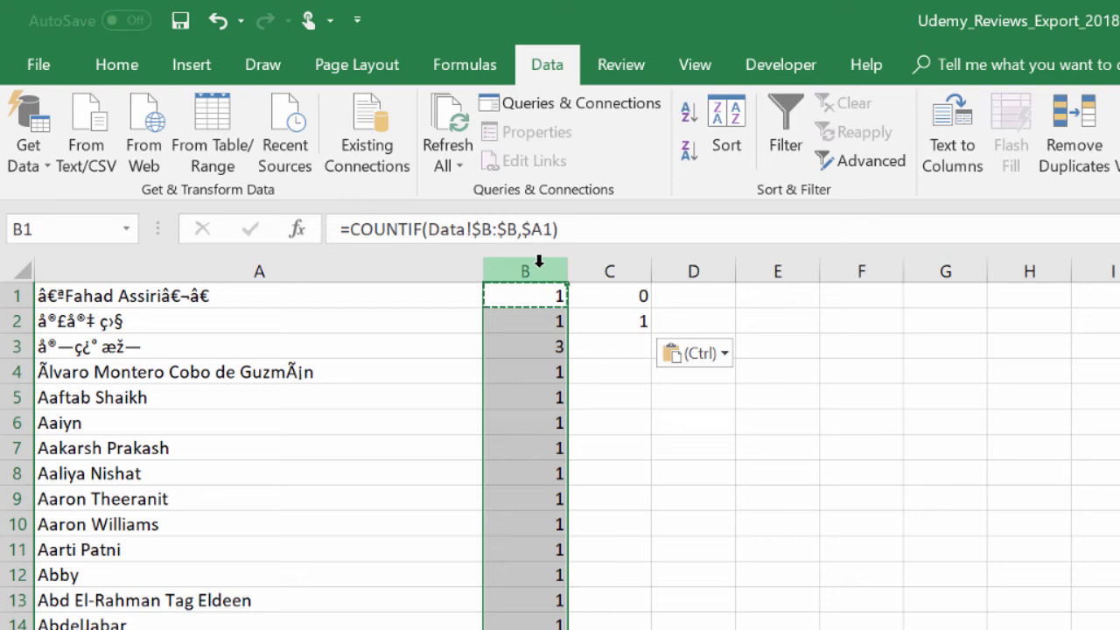
key(Escape)
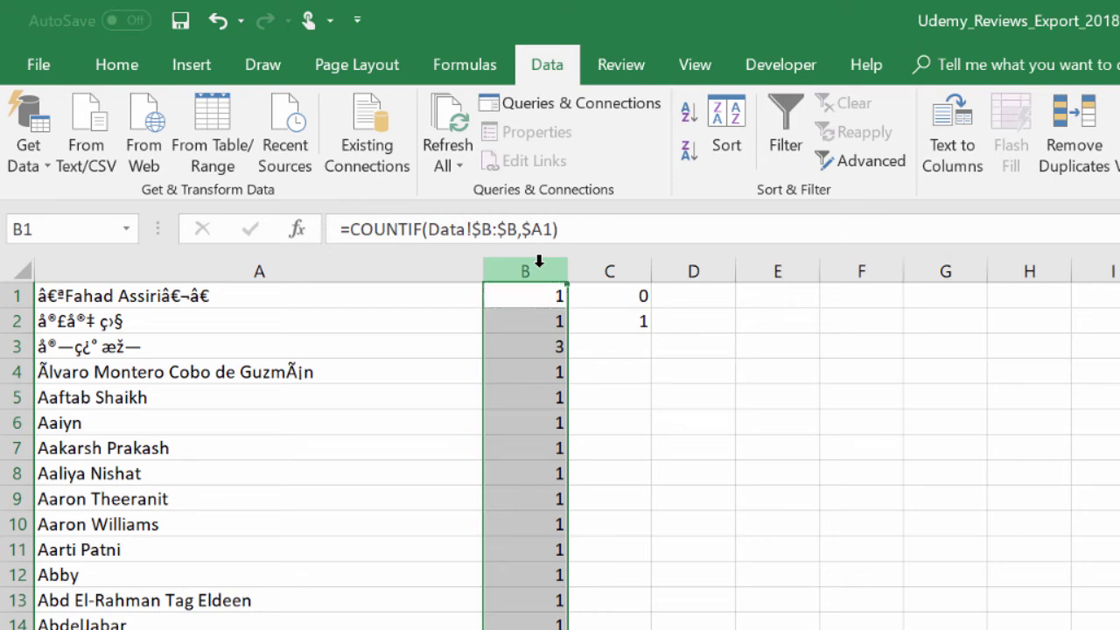
key(Delete)
Step: Copy the COUNTIF formula from cell C2 into B1:B3605, covering every listed student
click(625, 322)
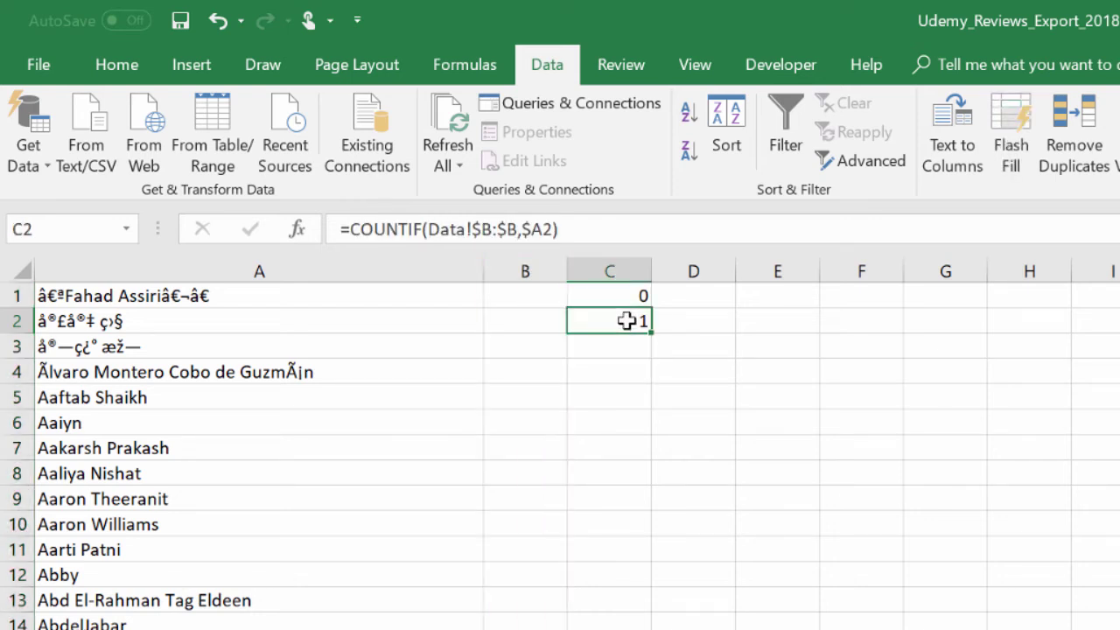
right_click(639, 333)
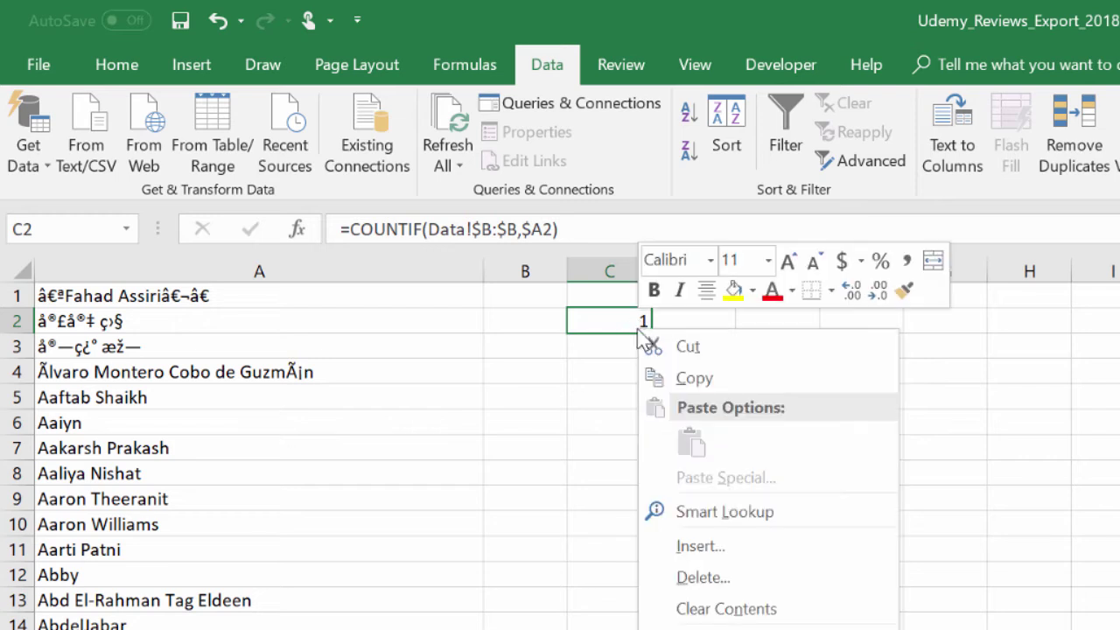
click(694, 379)
click(545, 295)
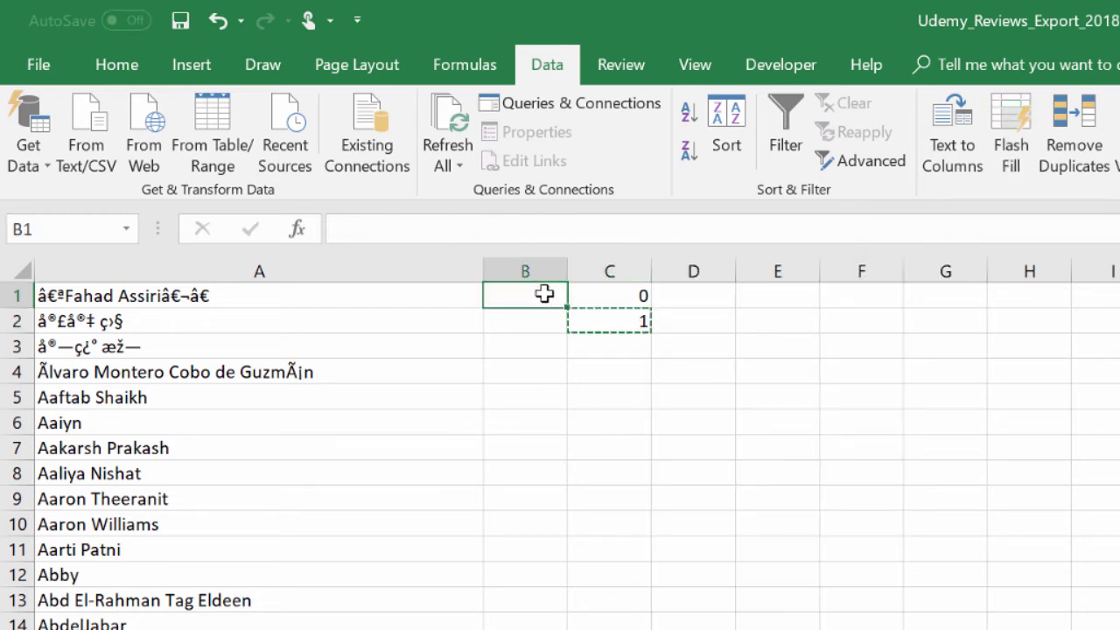
drag(544, 295, 546, 324)
right_click(546, 327)
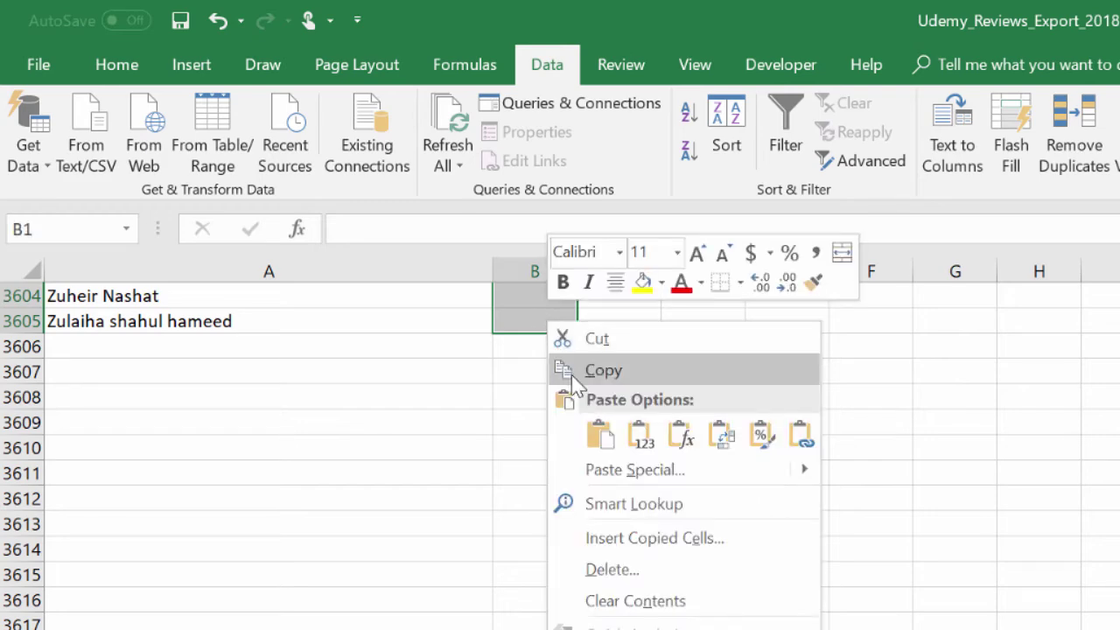
click(600, 434)
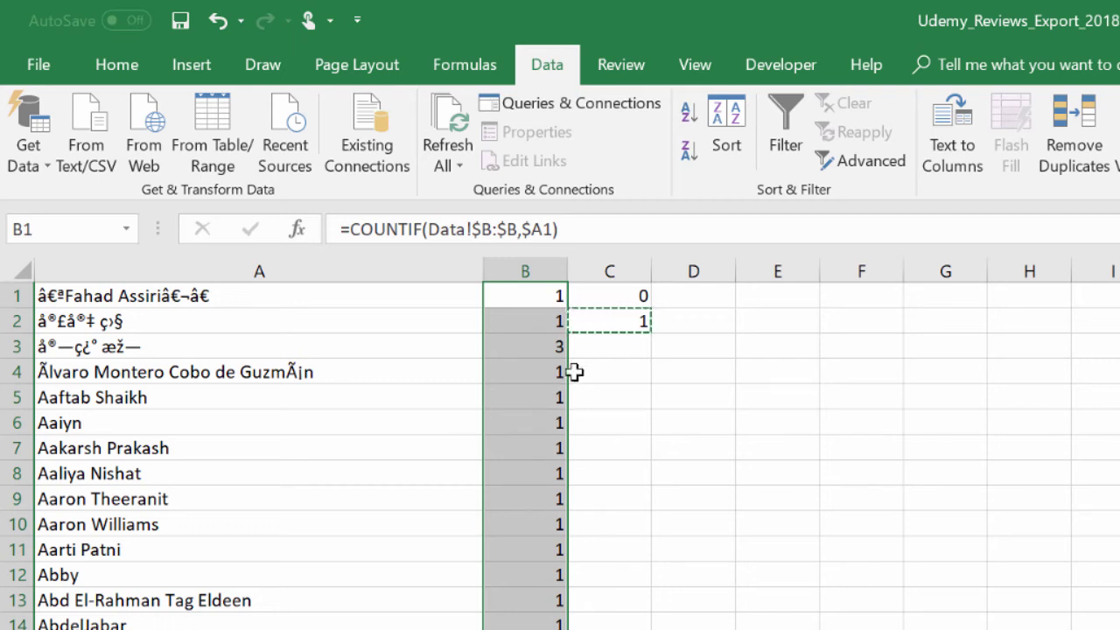
Step: Copy the COUNTIF formula from cell B1 into cell C1
click(543, 294)
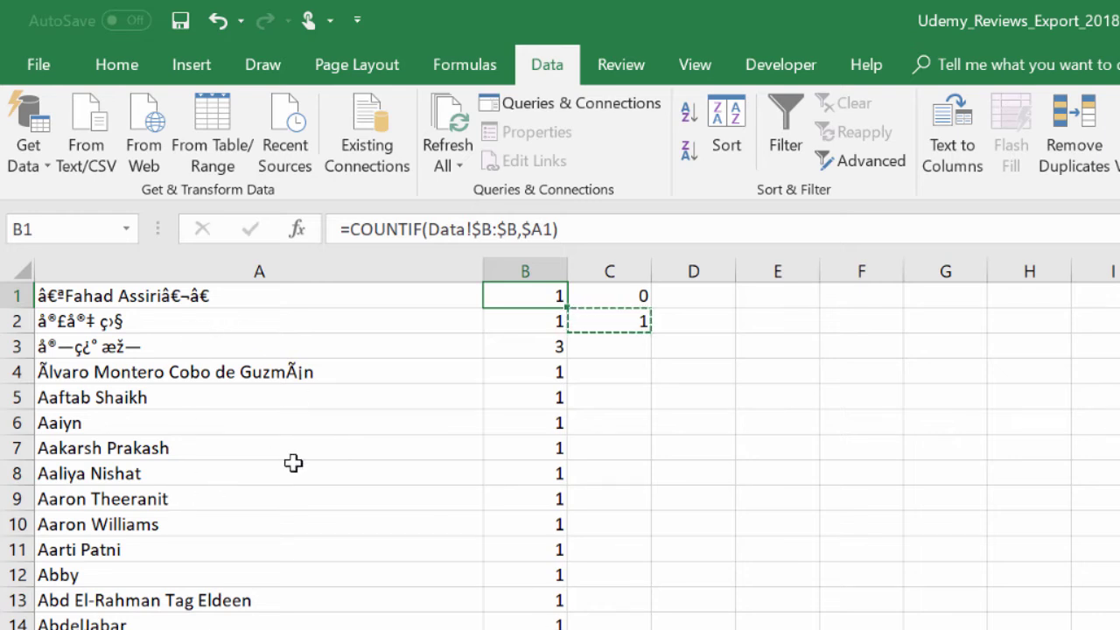
right_click(552, 302)
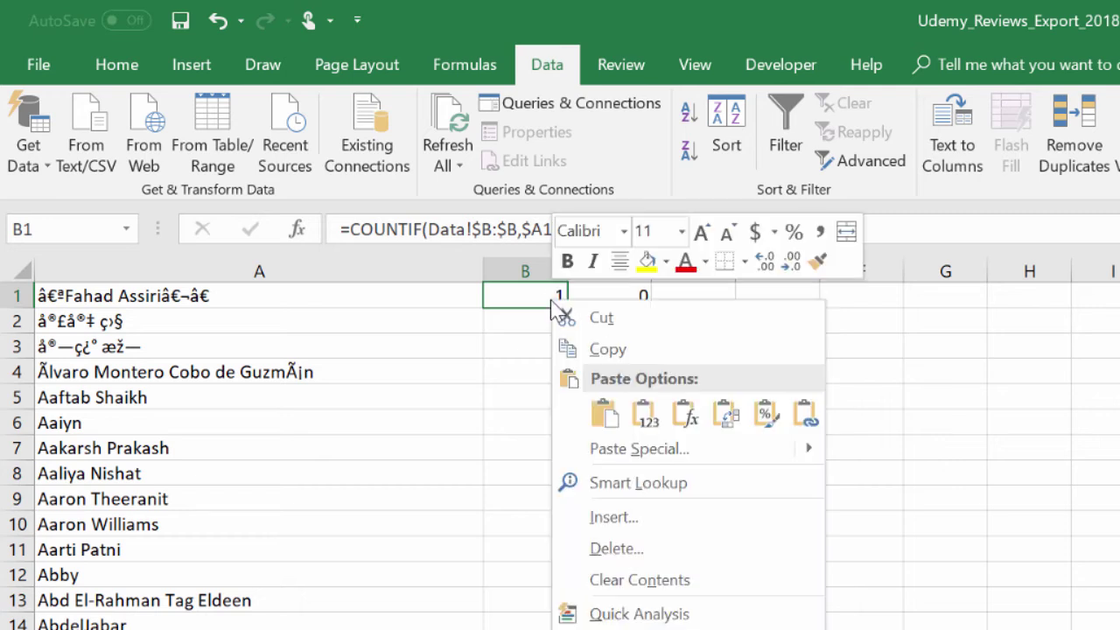
click(602, 350)
click(617, 296)
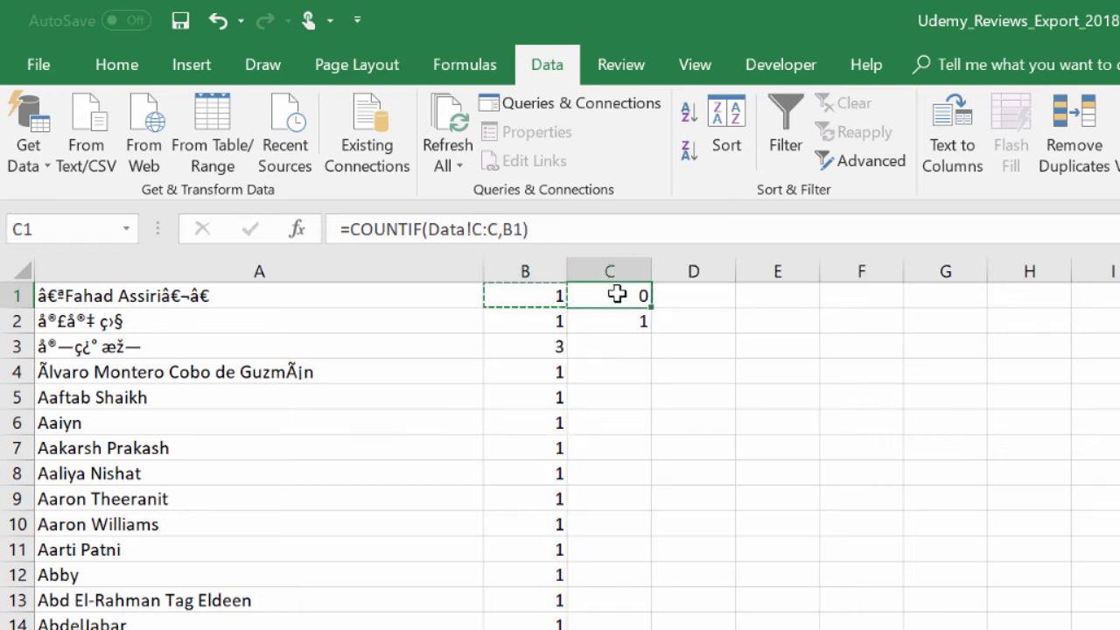
right_click(618, 300)
click(670, 407)
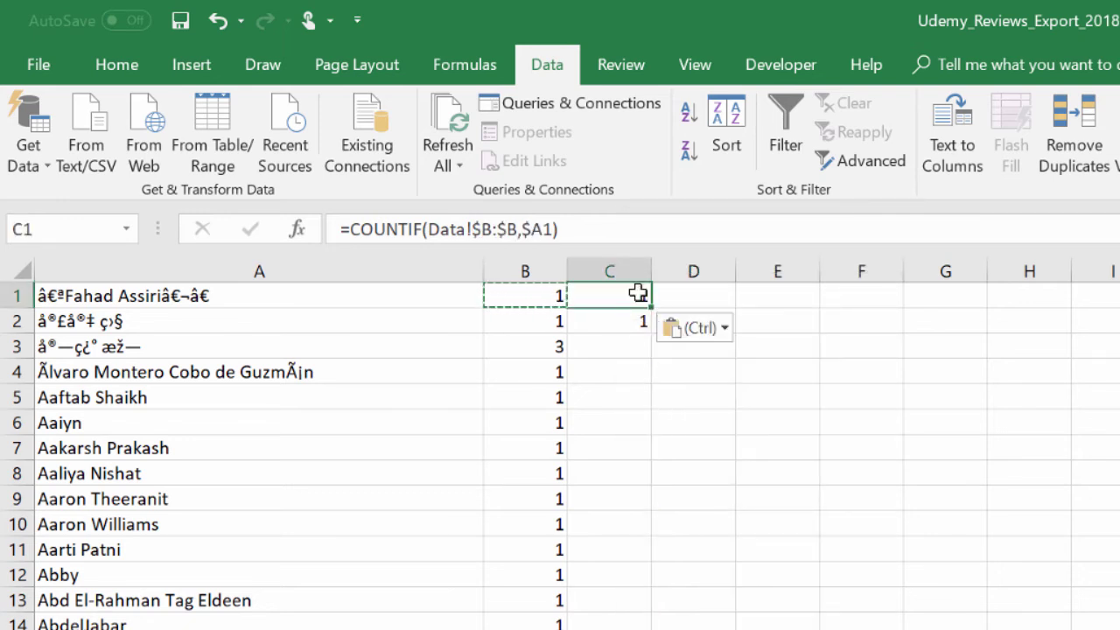
Step: Change the function in cell C1's formula from COUNTIF to SUMIF
click(409, 229)
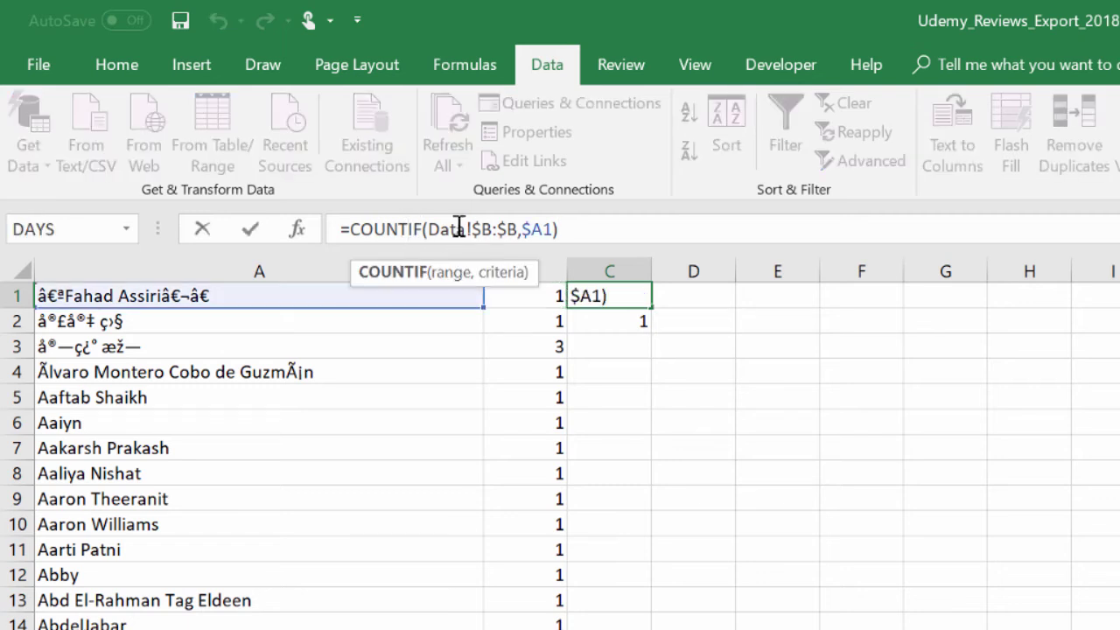
key(BackSpace)
key(BackSpace)
key(BackSpace)
key(BackSpace)
key(BackSpace)
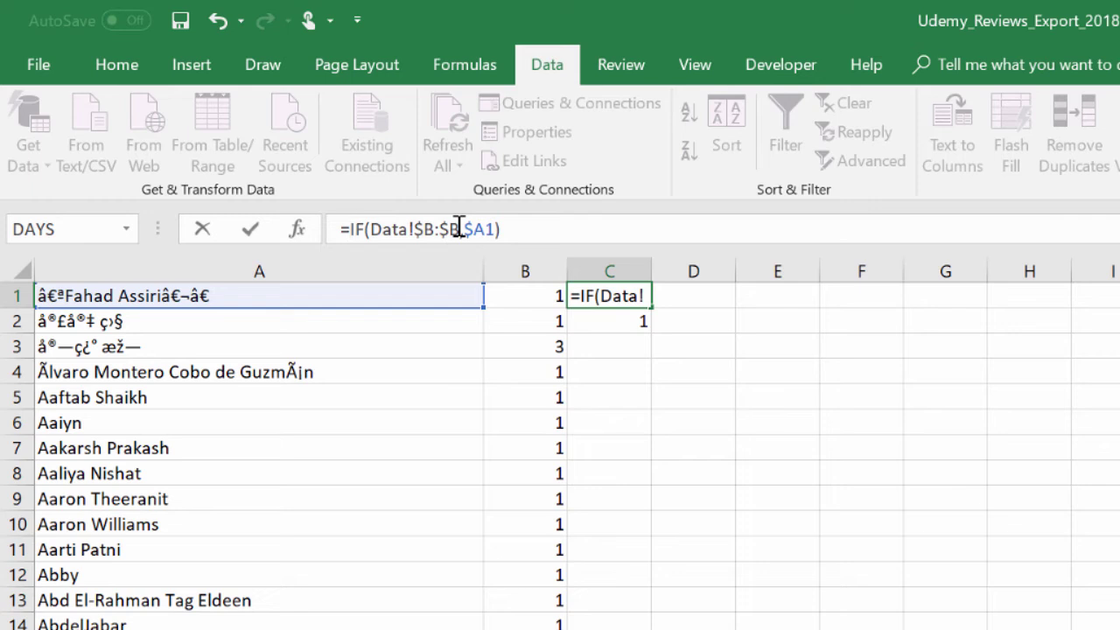
text(SUM)
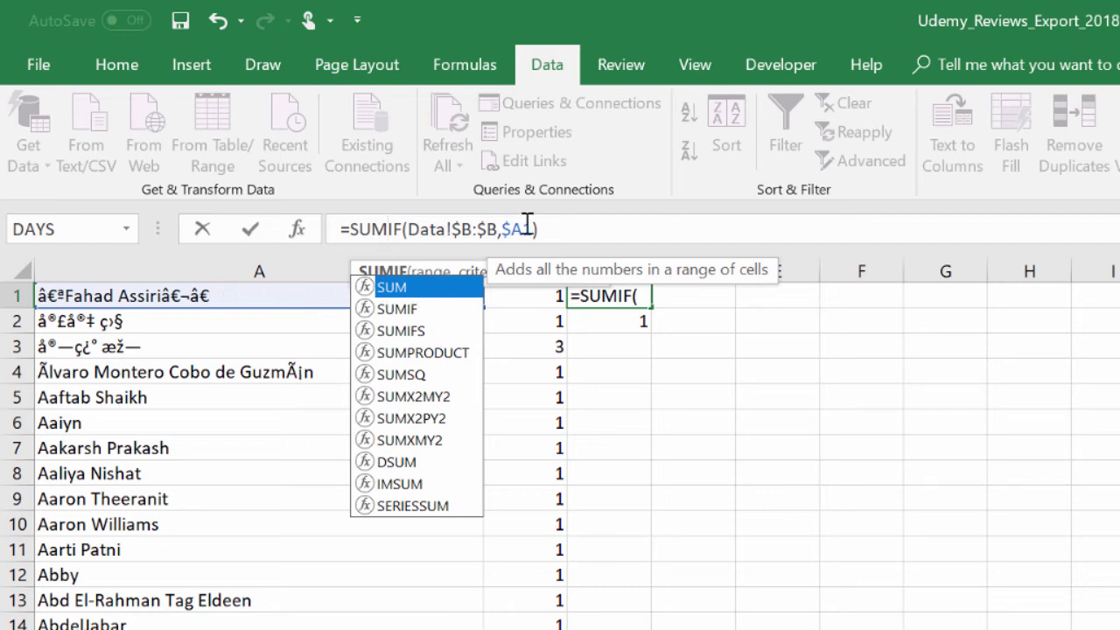
key(Escape)
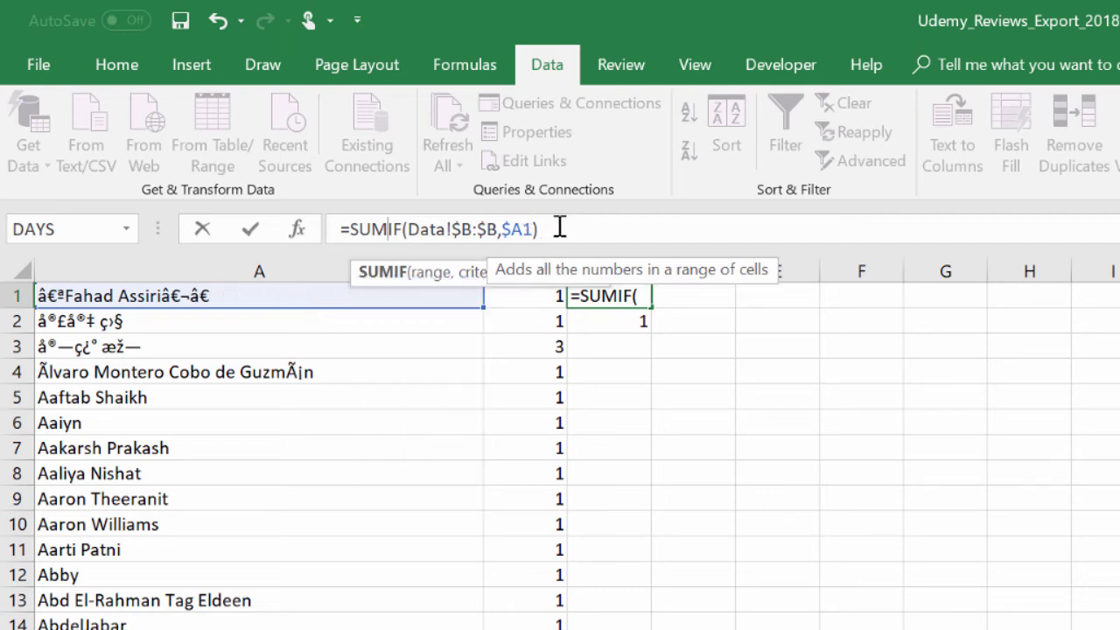
Step: Add the Data sheet's Rating column as the sum range, completing =SUMIF(Data!$B:$B,$A1,Data!D:D) in C1
click(539, 228)
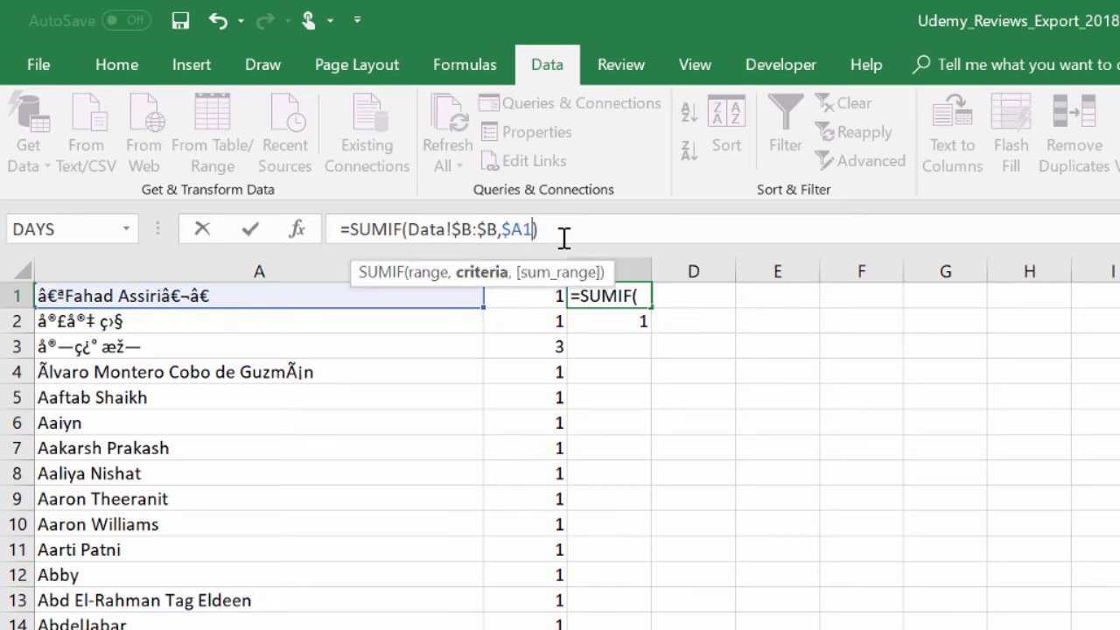
text(,)
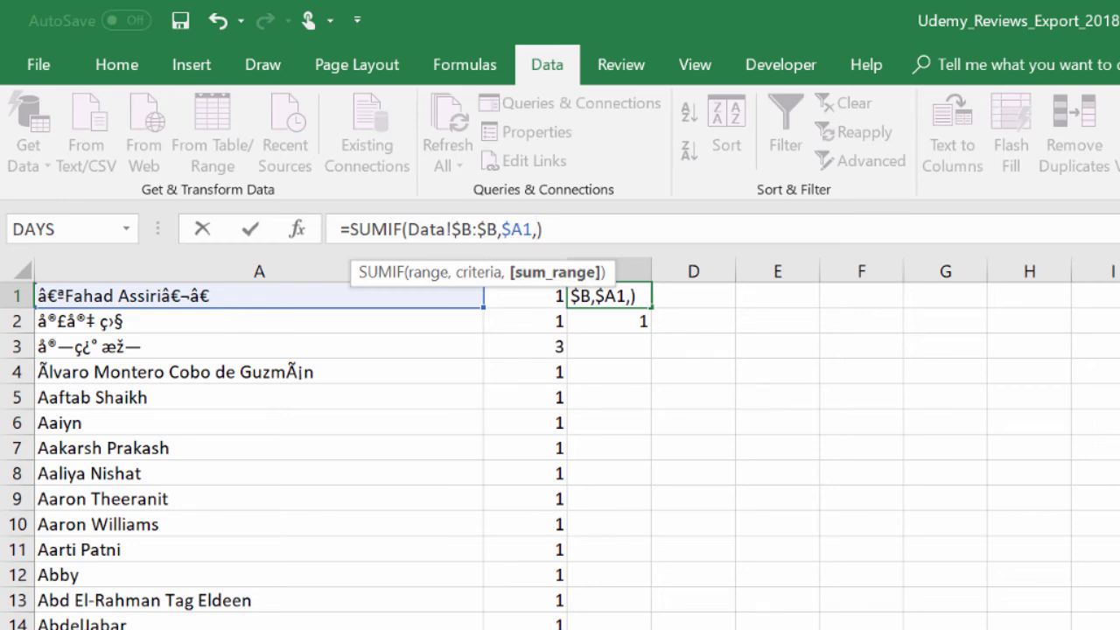
key(ctrl+Page_Up)
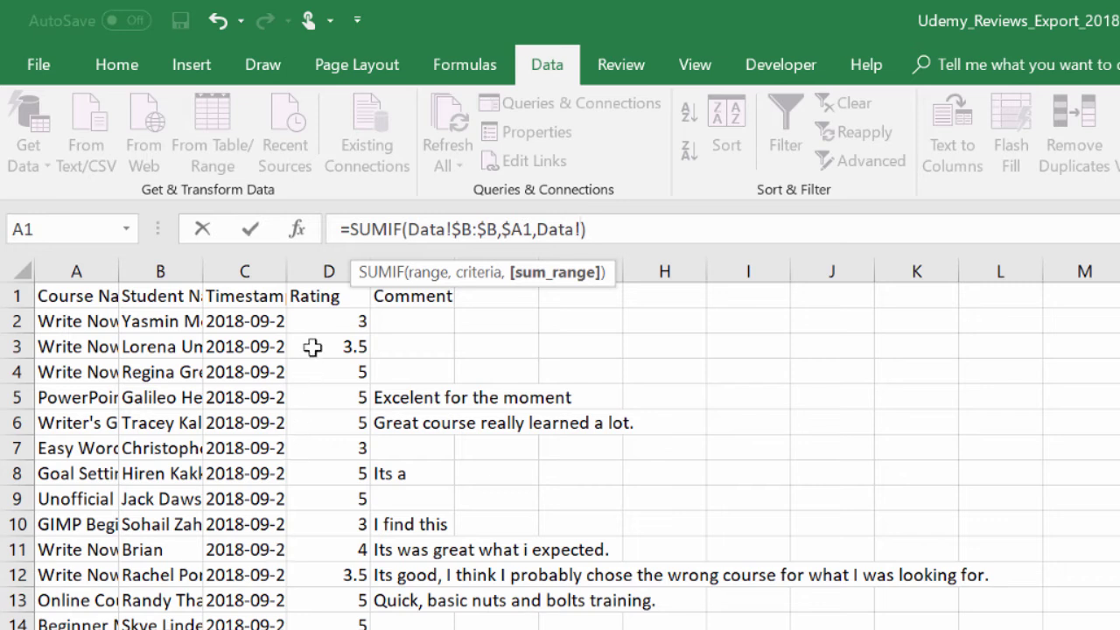
click(329, 271)
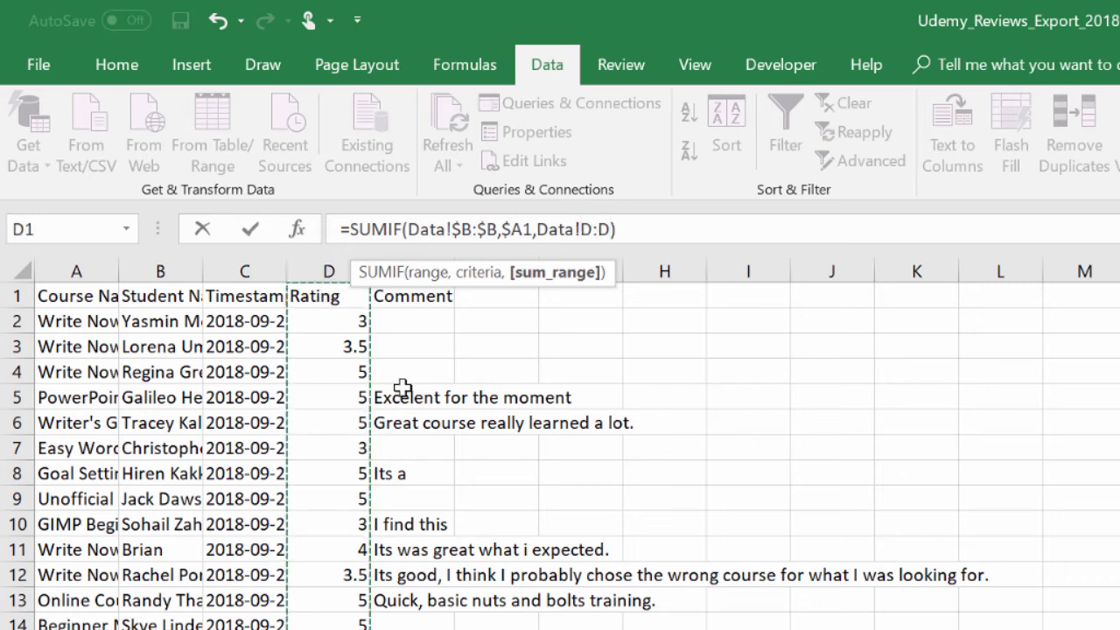
click(632, 237)
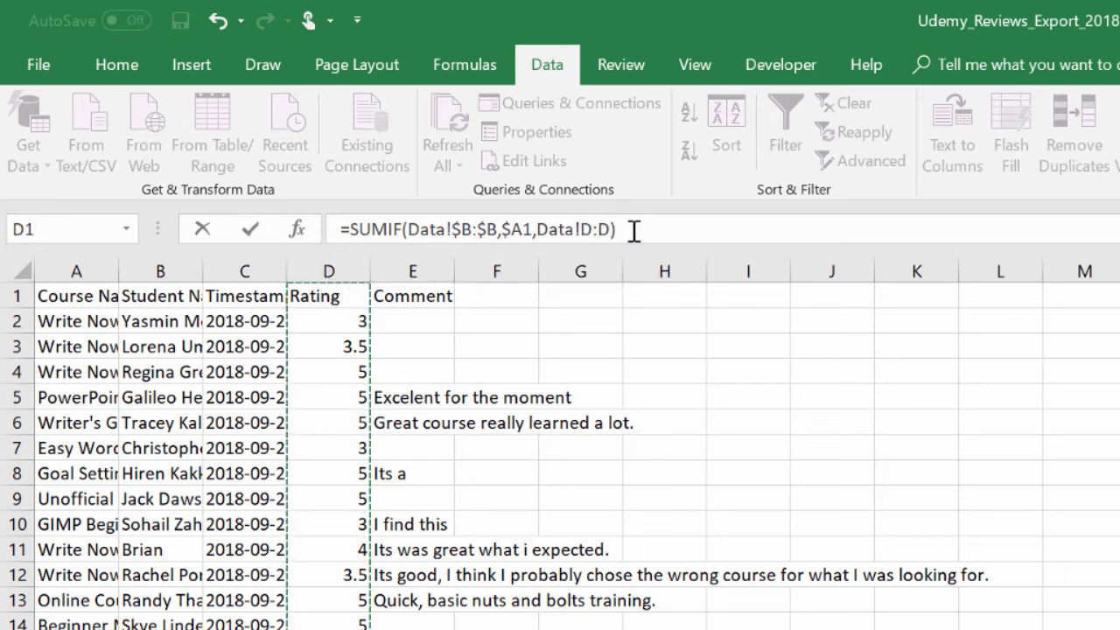
click(582, 229)
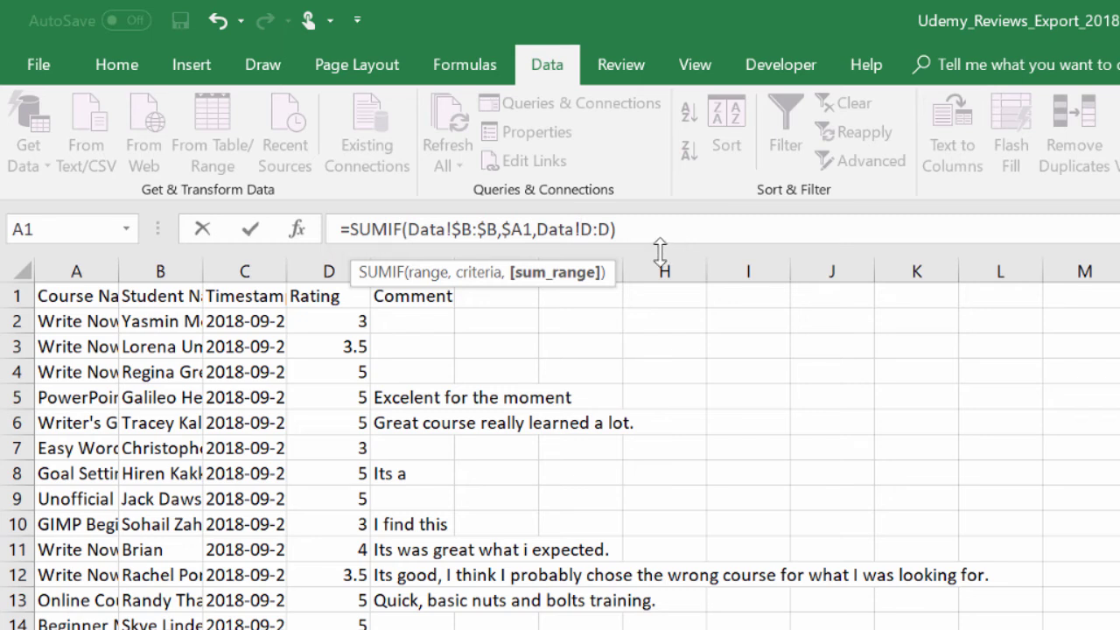
click(661, 229)
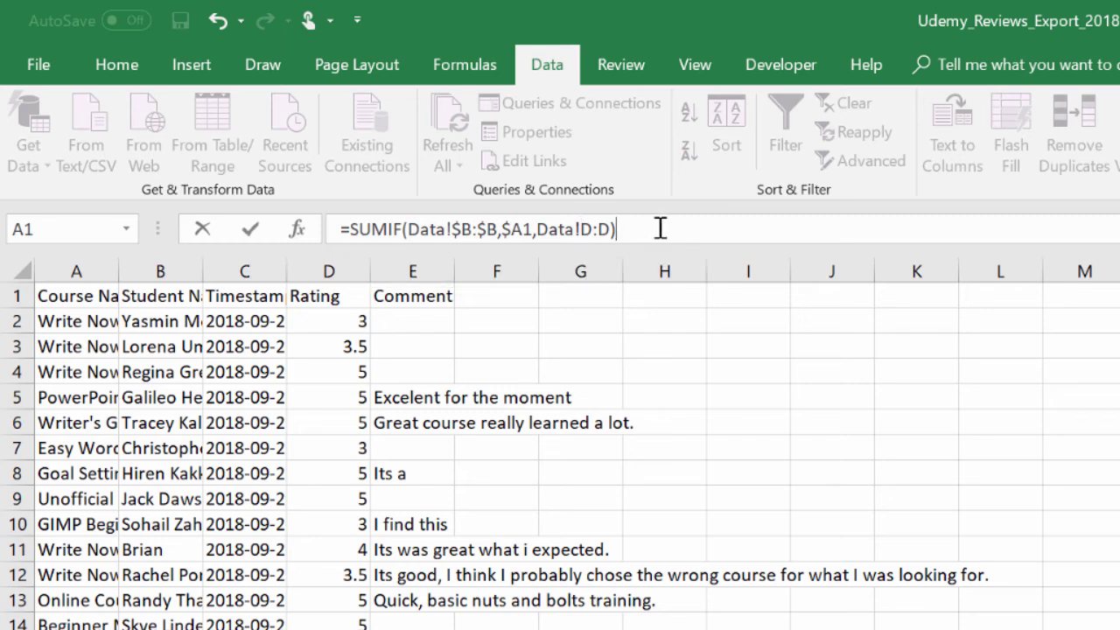
key(Return)
Step: Copy the SUMIF formula from cell C1 into C2:C3605 for all remaining students
click(611, 297)
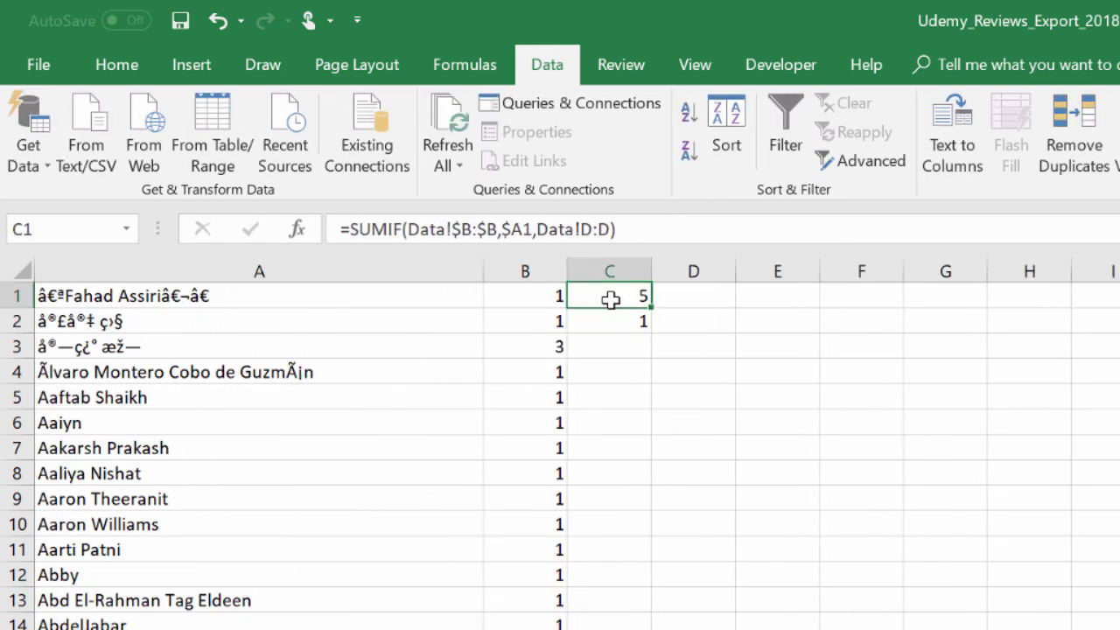
right_click(610, 299)
click(667, 348)
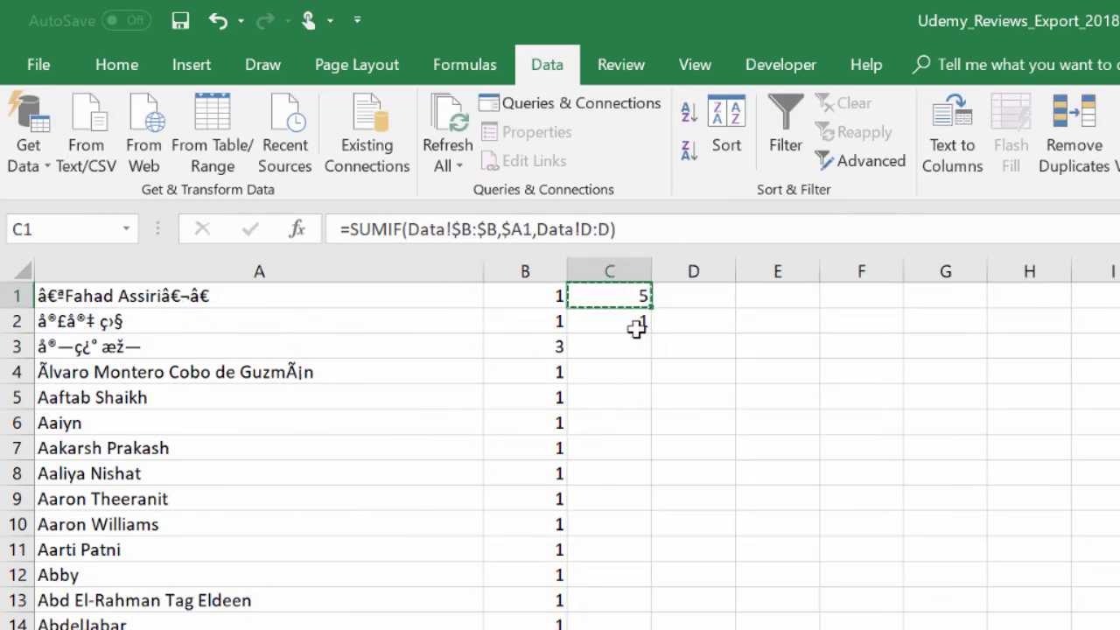
click(623, 324)
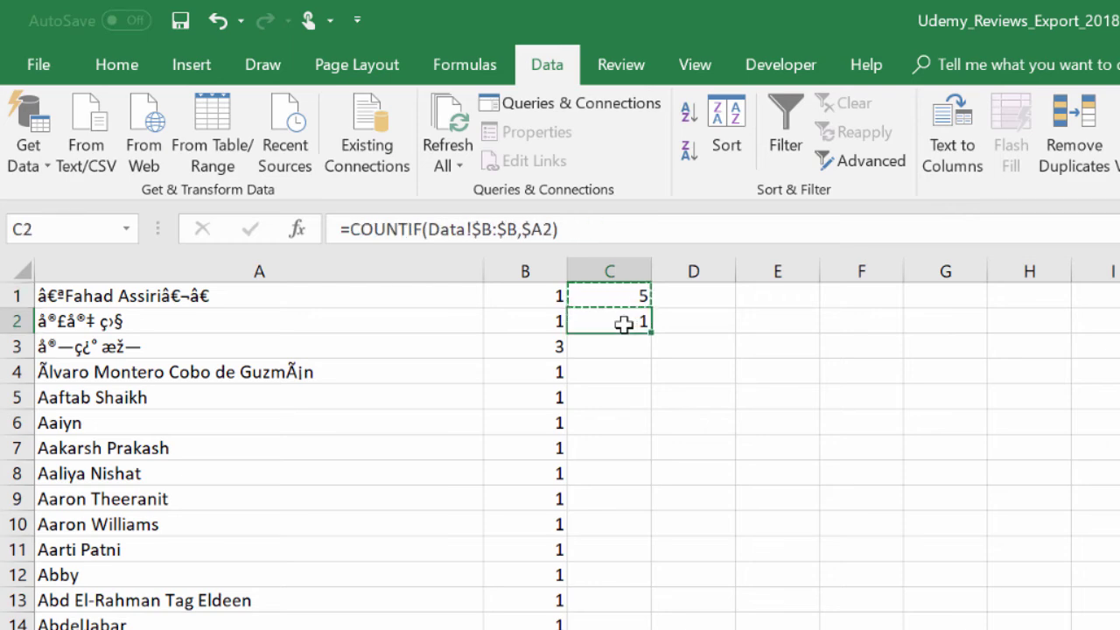
drag(623, 324, 625, 379)
right_click(626, 381)
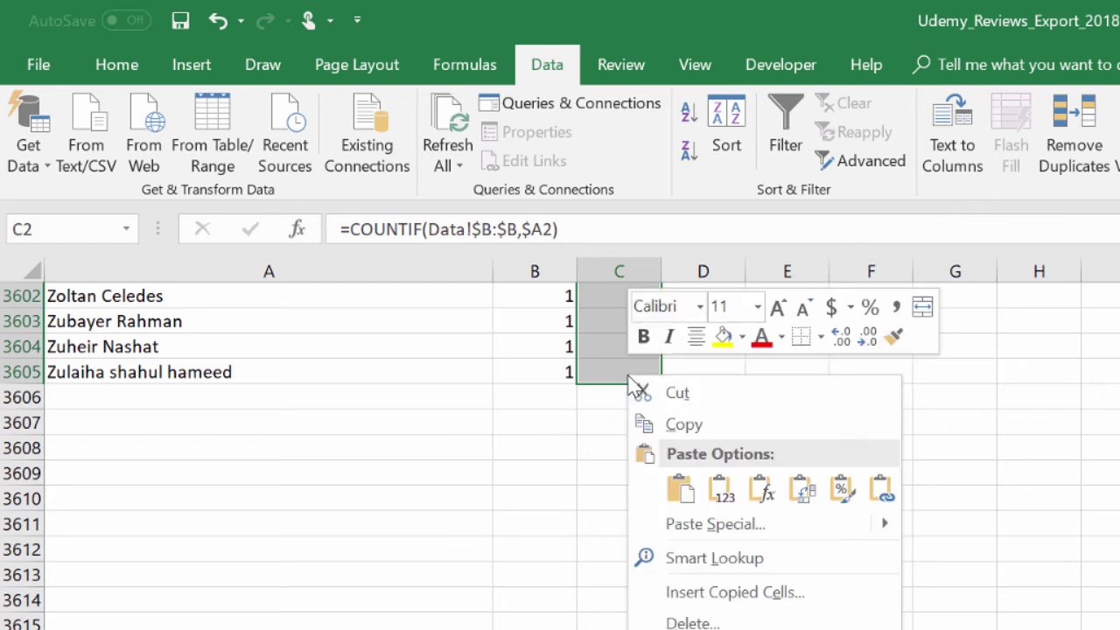
click(679, 487)
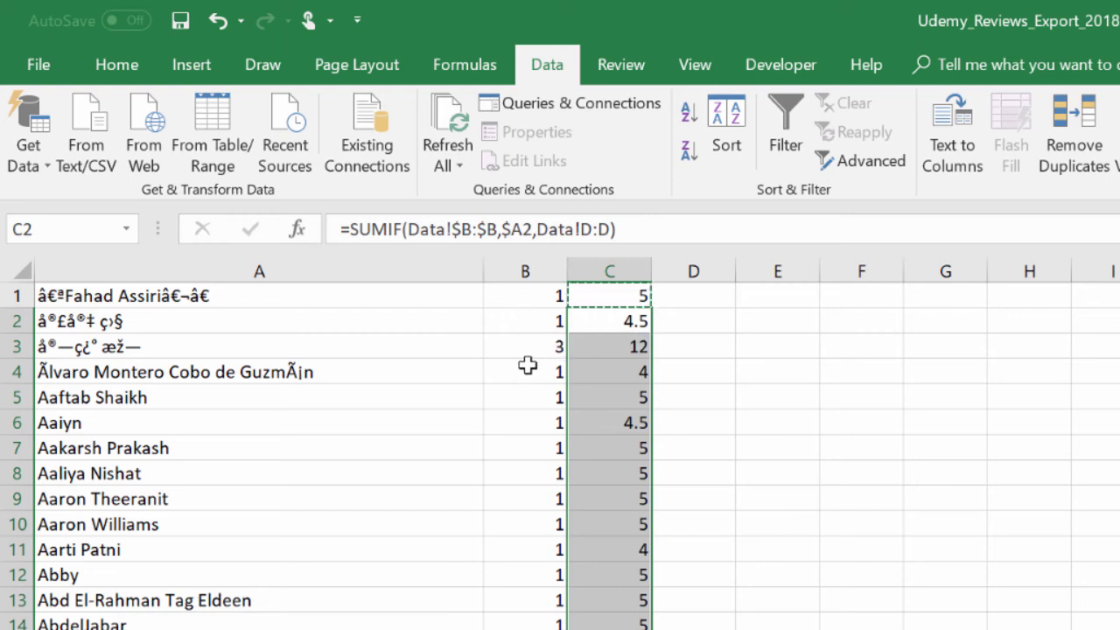
Step: Enter =C1/B1 in cell D1 to calculate the first student's average rating
click(693, 296)
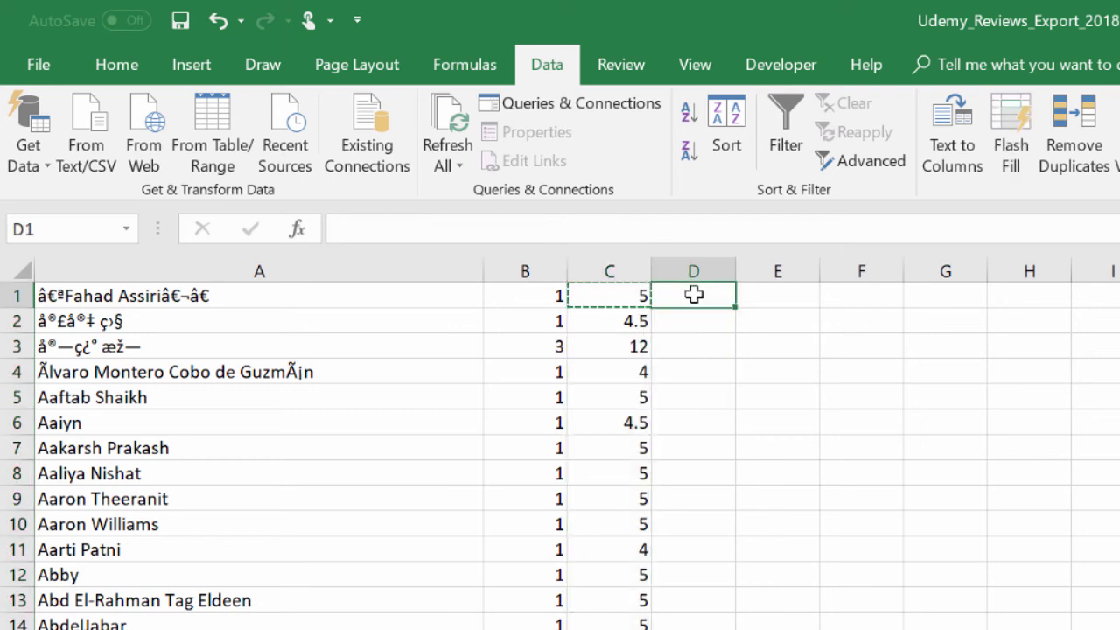
text(-)
key(BackSpace)
text(=C)
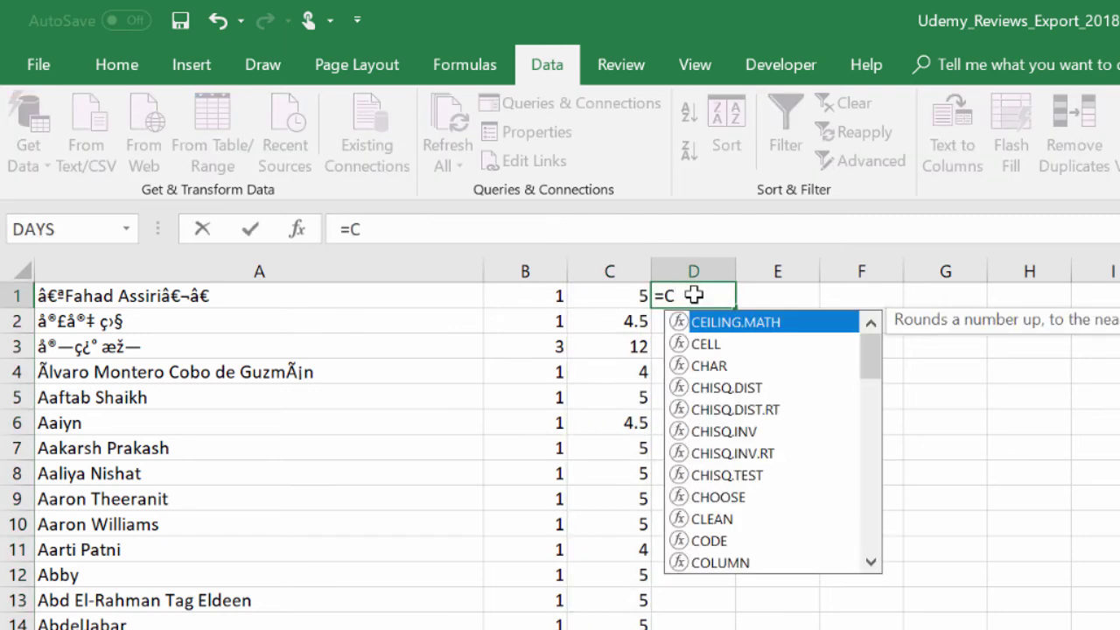
text(1/)
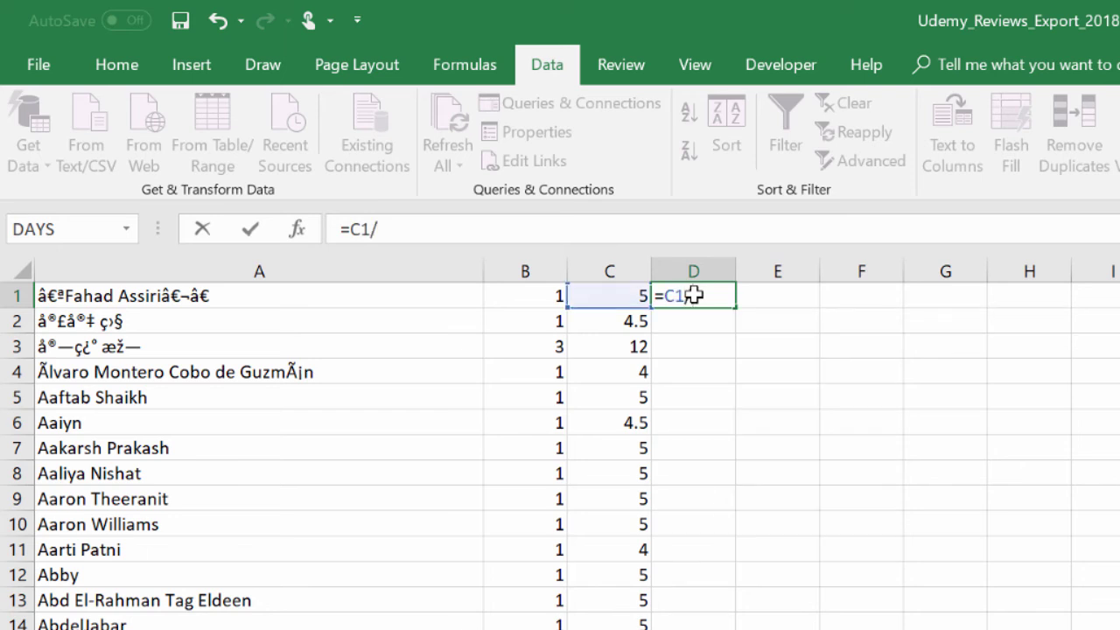
text(B1)
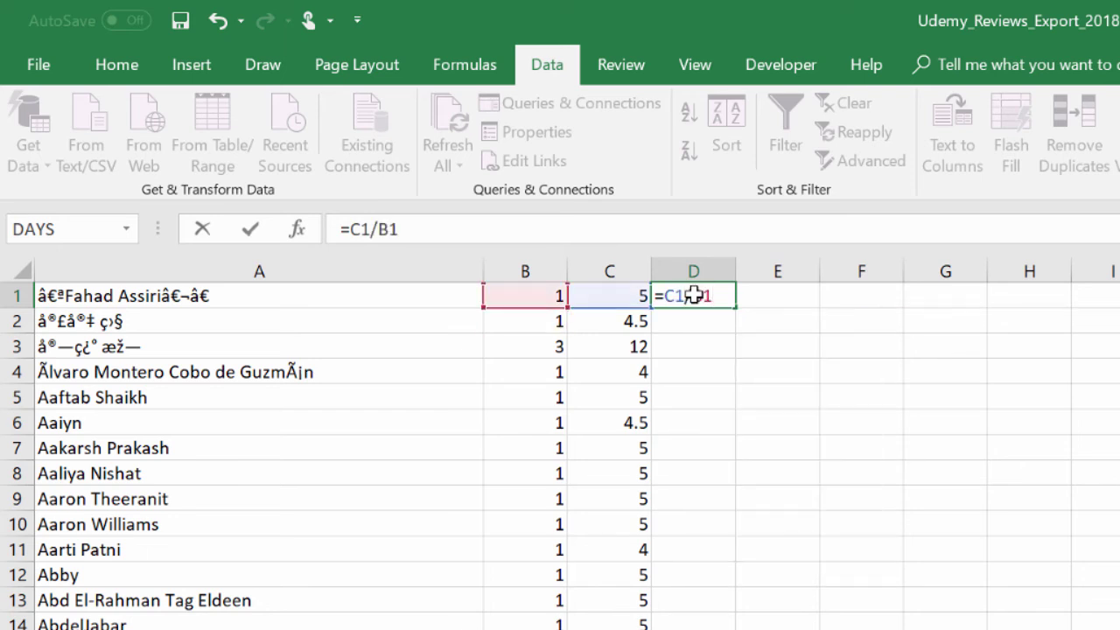
key(Return)
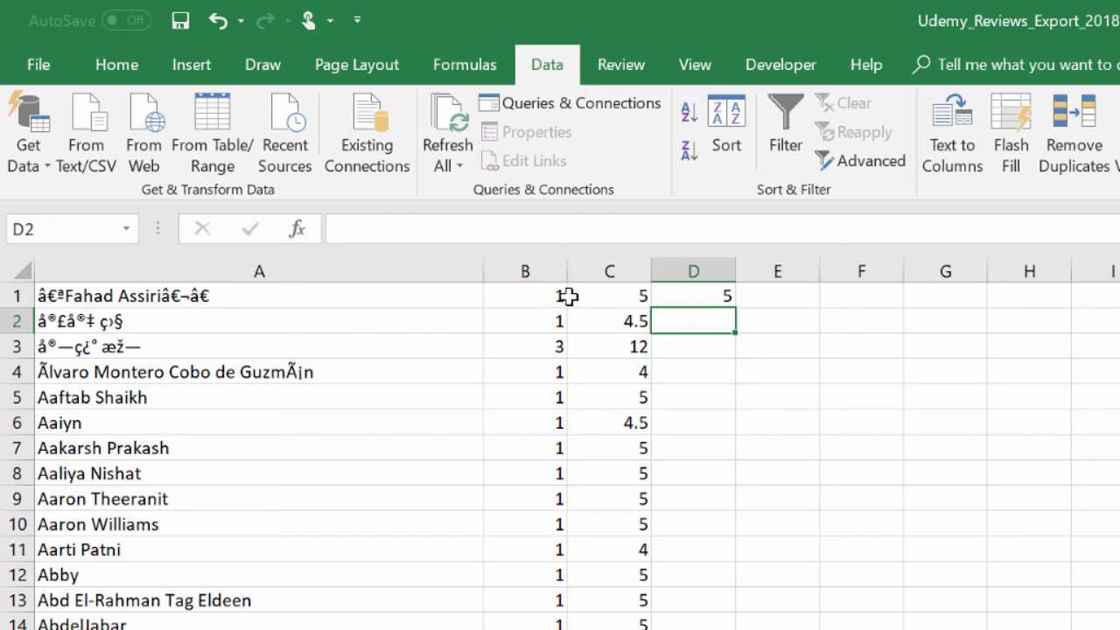
Step: Copy the average formula from cell D1 into D2:D3605 for all remaining students
click(601, 297)
click(689, 291)
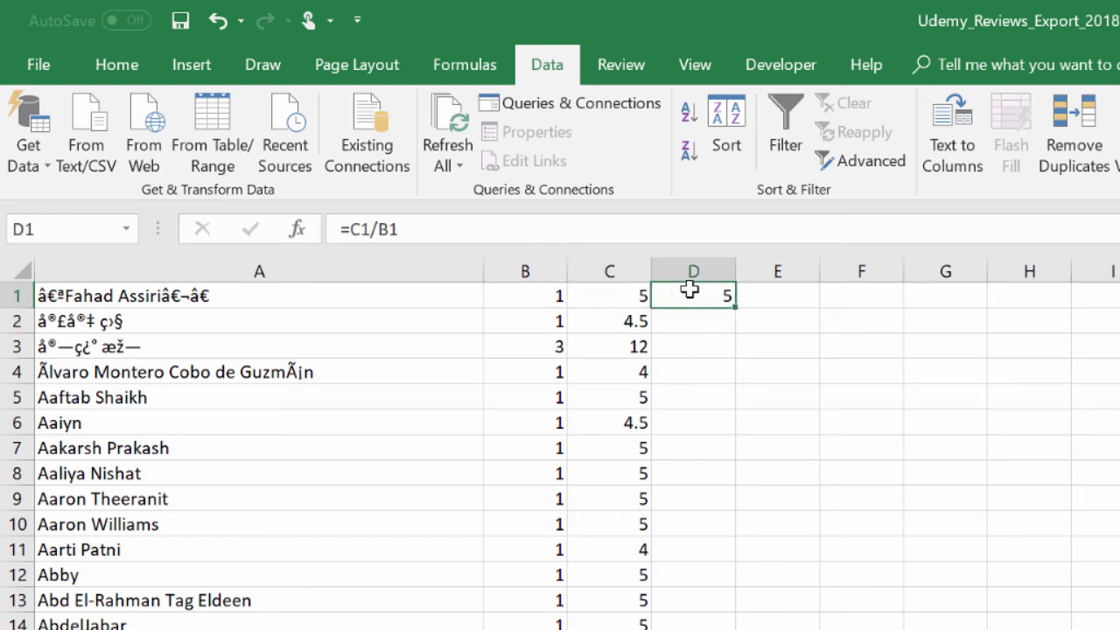
right_click(689, 292)
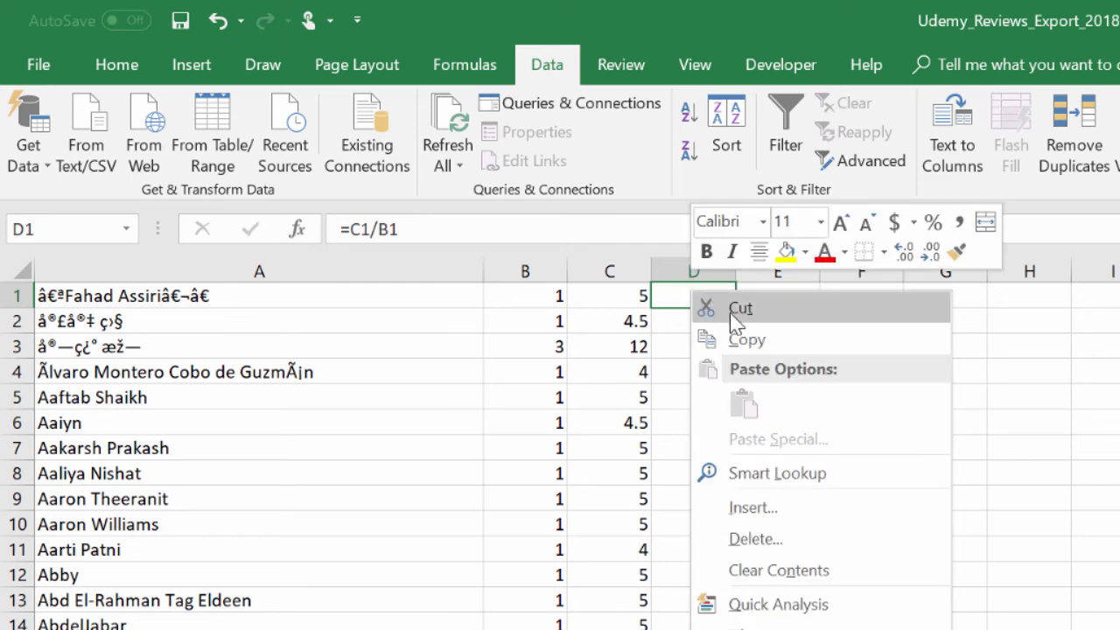
click(748, 341)
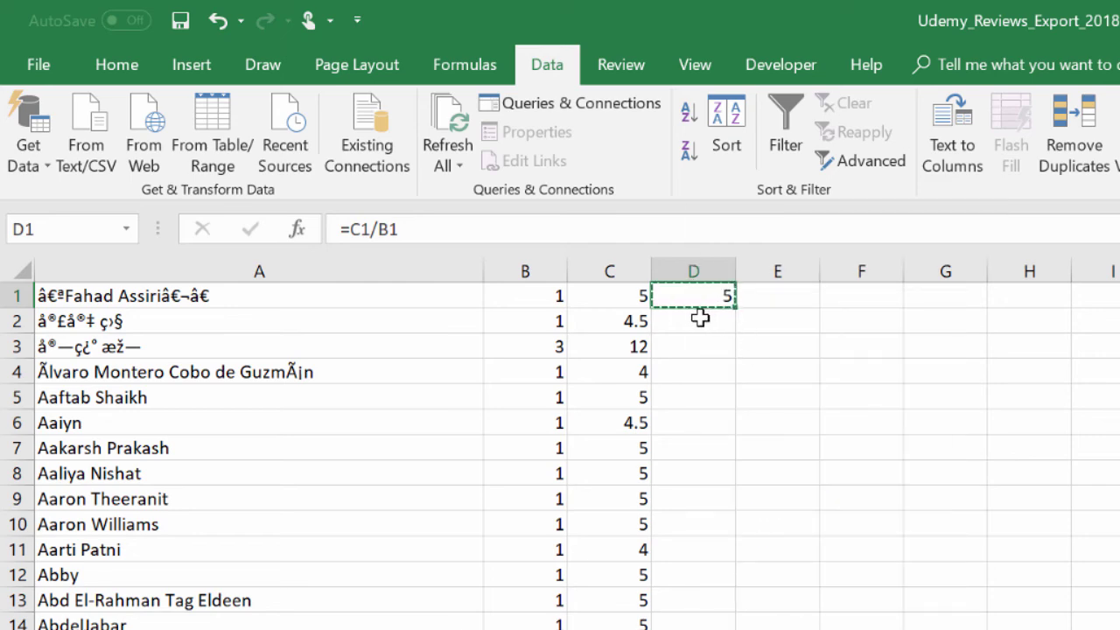
mouse_move(702, 320)
mouse_down()
mouse_move(695, 629)
mouse_move(695, 321)
mouse_up()
right_click(695, 321)
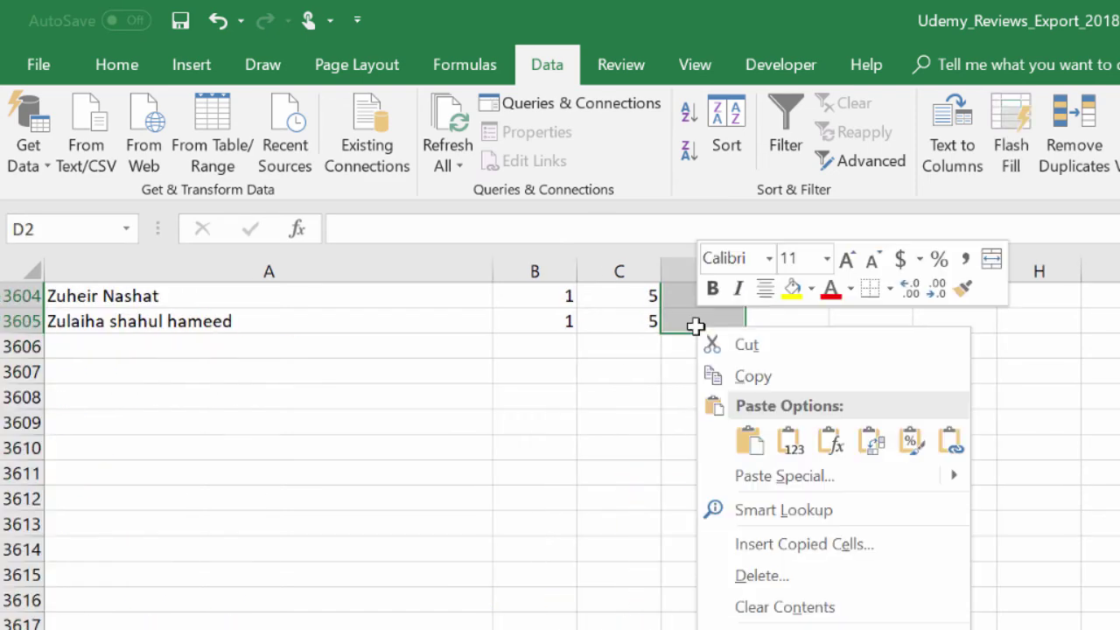
click(751, 438)
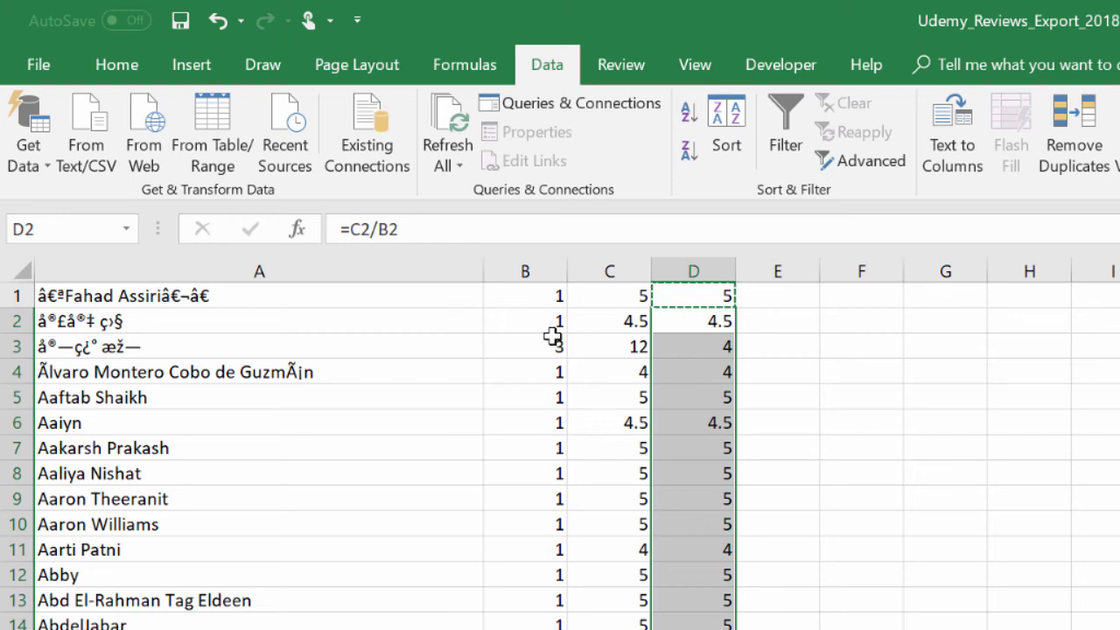
Step: Check the review count, rating total and average rating formulas for the students in rows 2 and 3
click(611, 321)
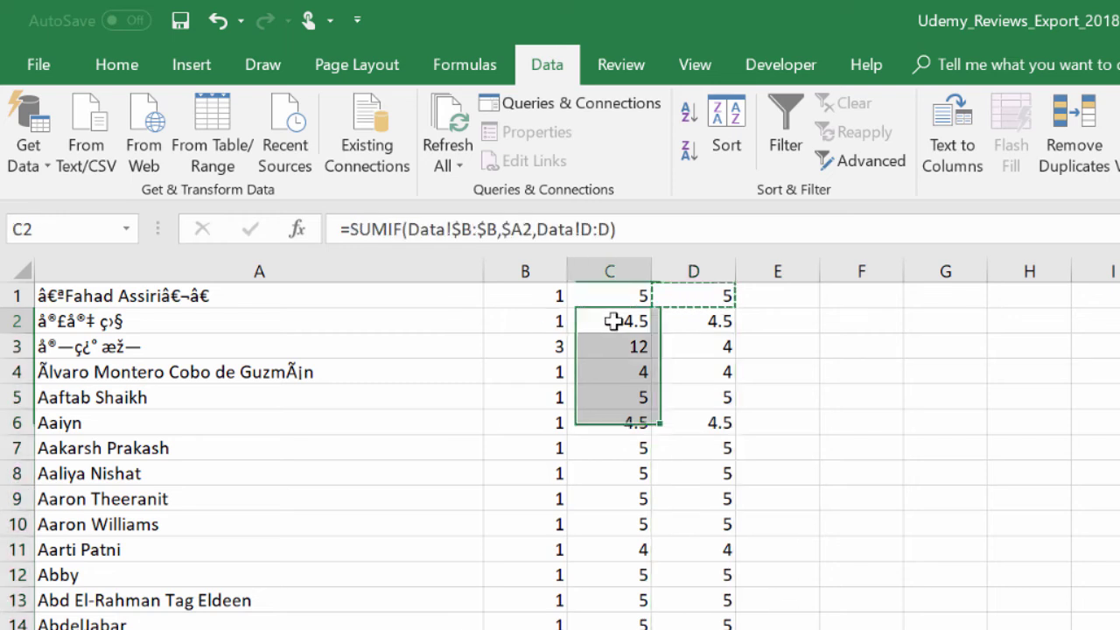
click(686, 320)
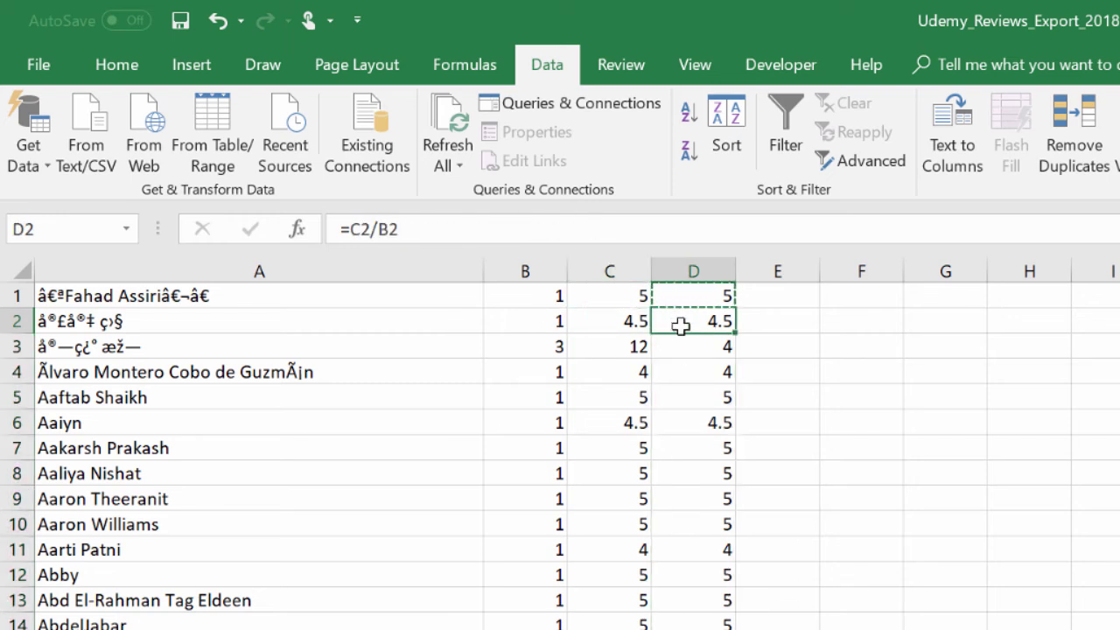
click(556, 346)
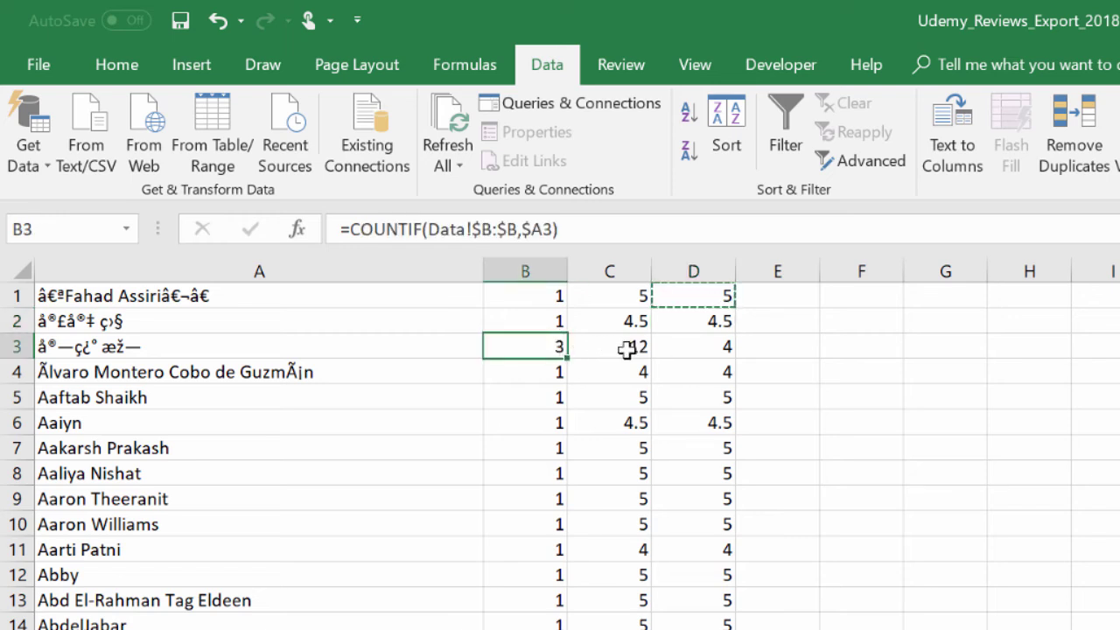
click(117, 345)
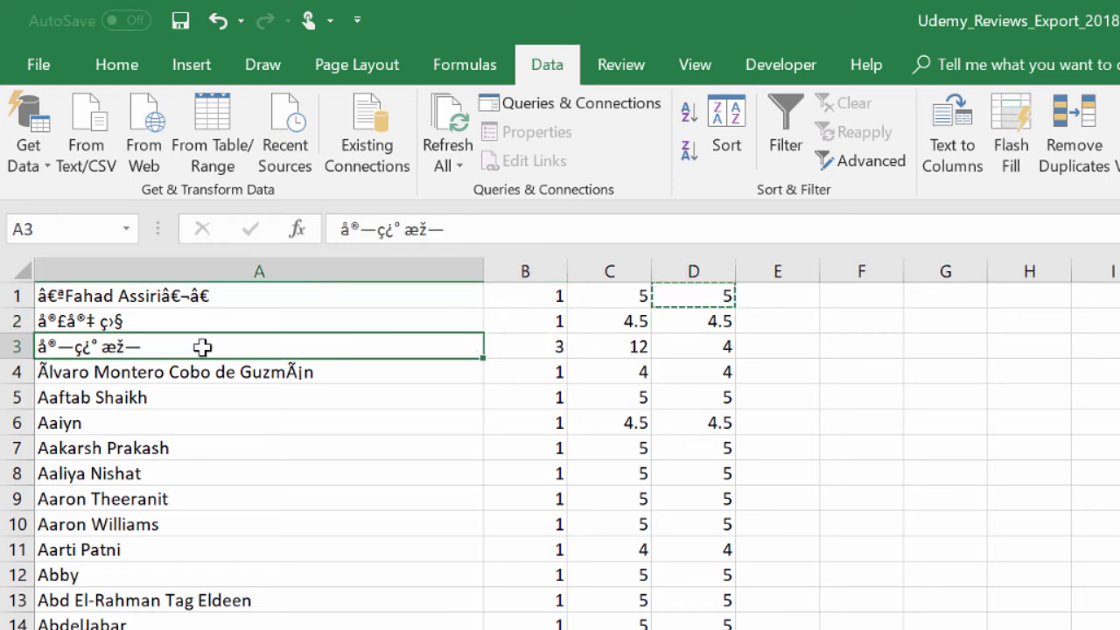
click(543, 345)
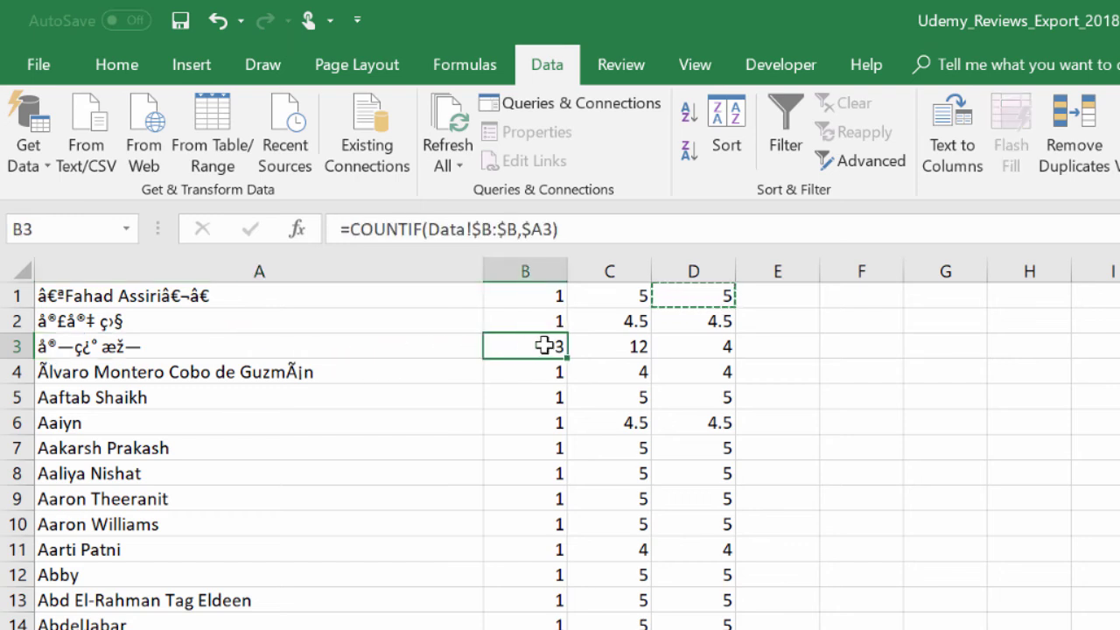
click(600, 347)
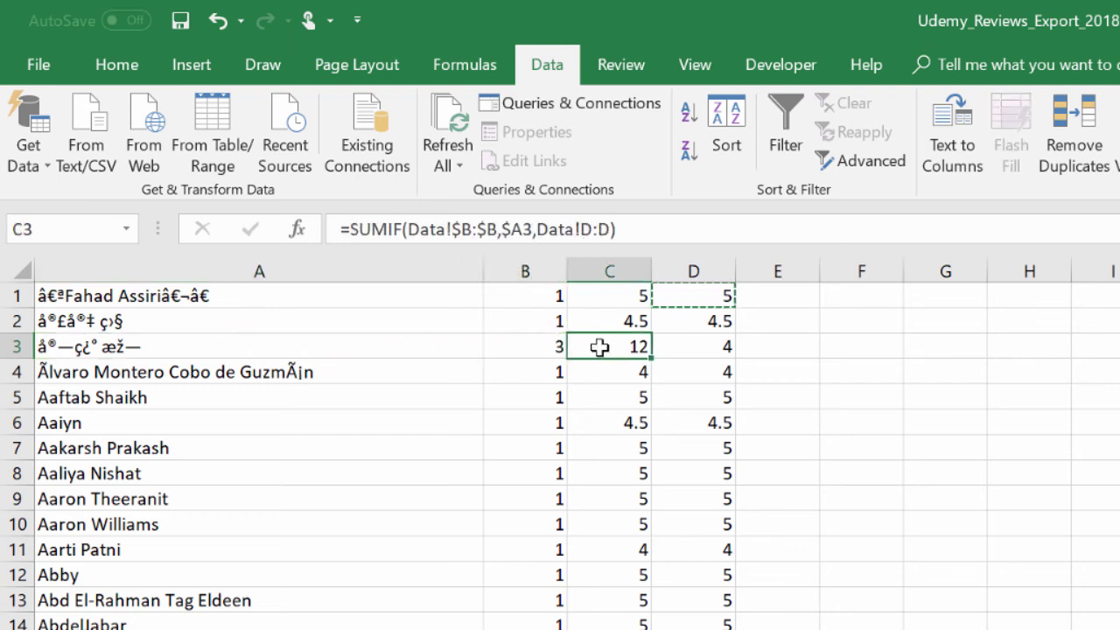
click(688, 350)
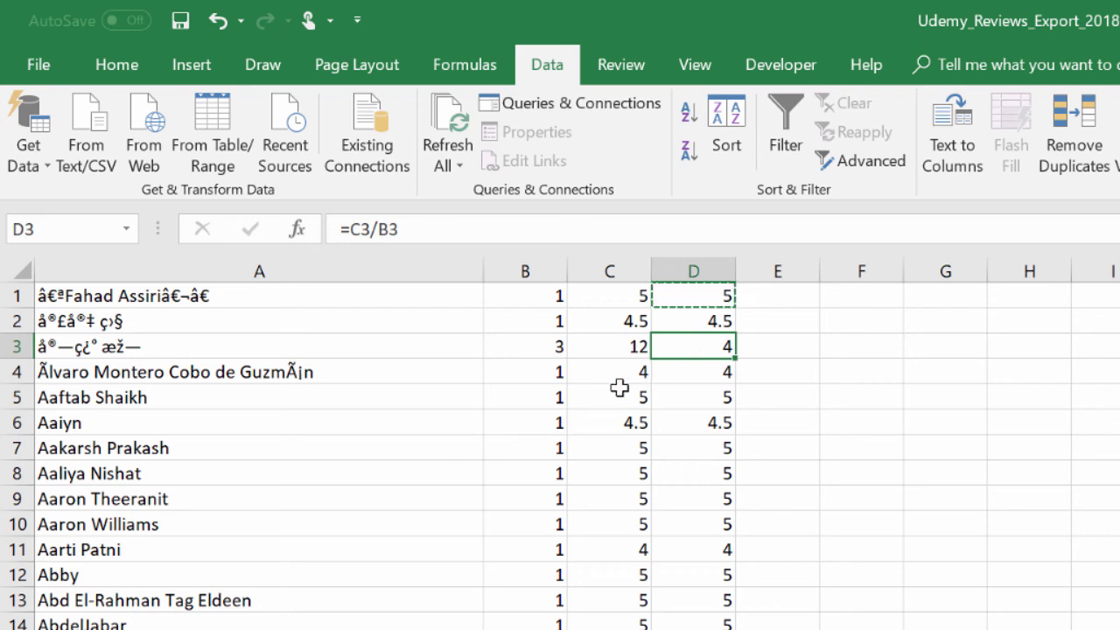
Step: Sort the entire Analysis sheet by Column D cell values from largest to smallest
click(20, 273)
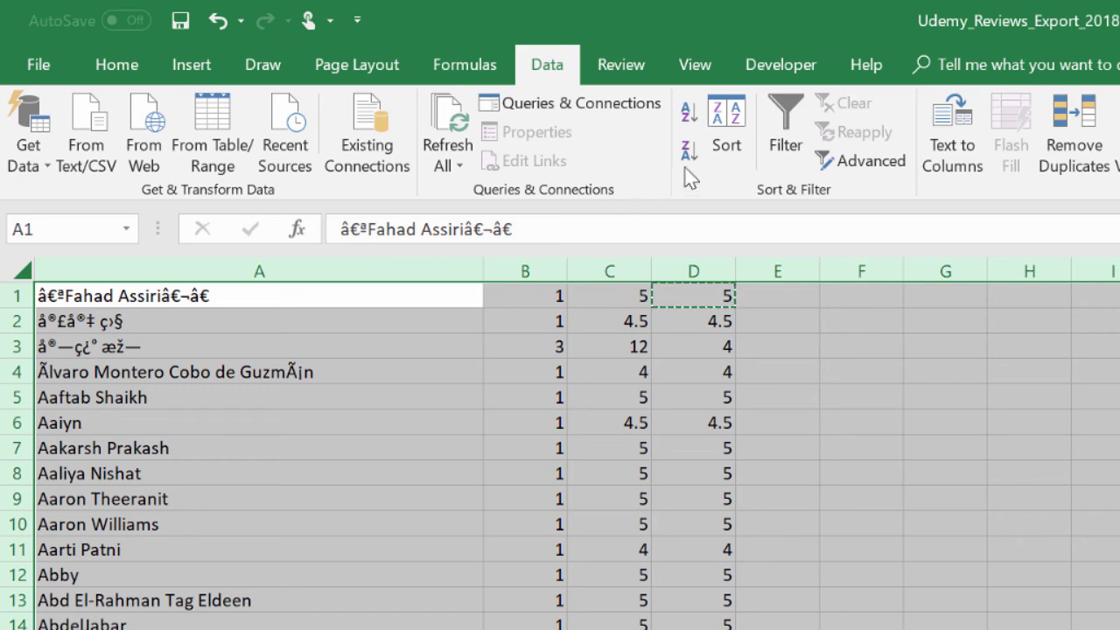
click(724, 140)
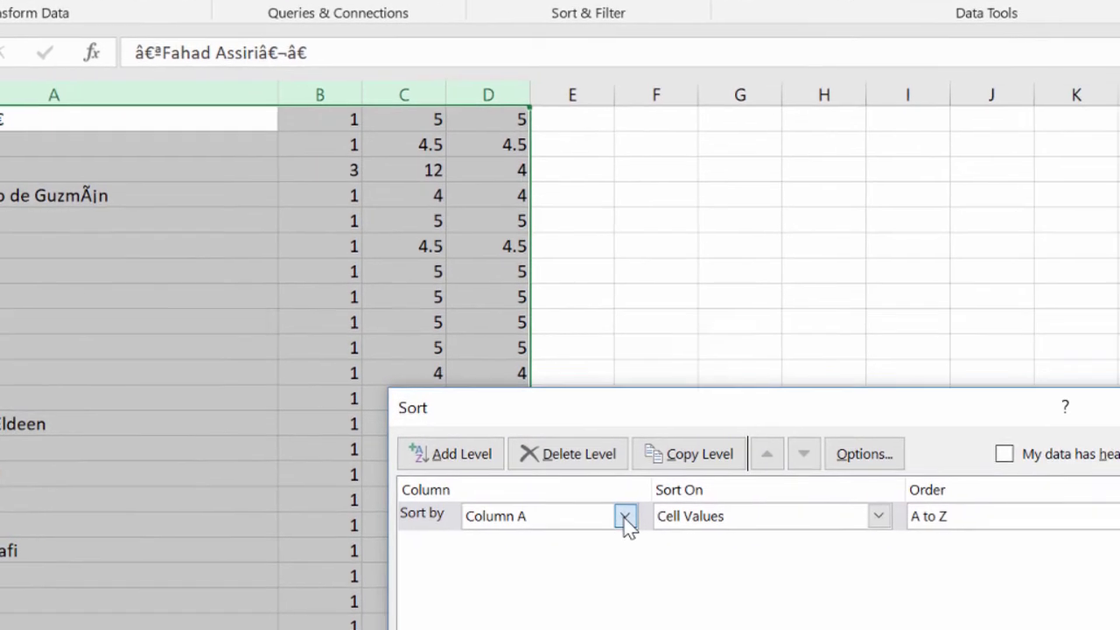
click(829, 629)
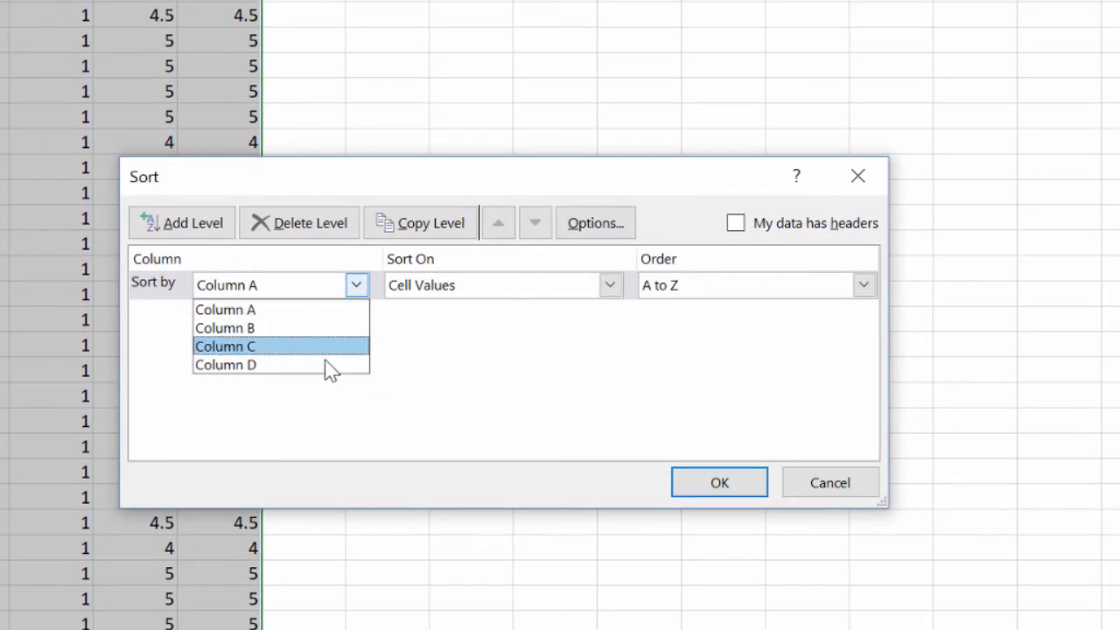
click(324, 364)
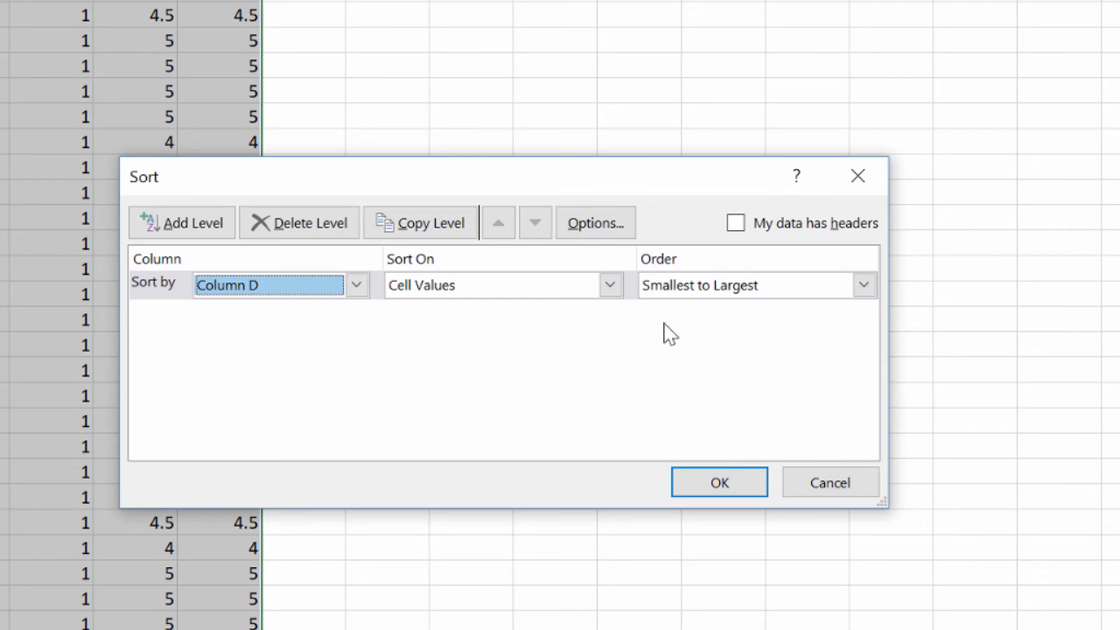
click(863, 287)
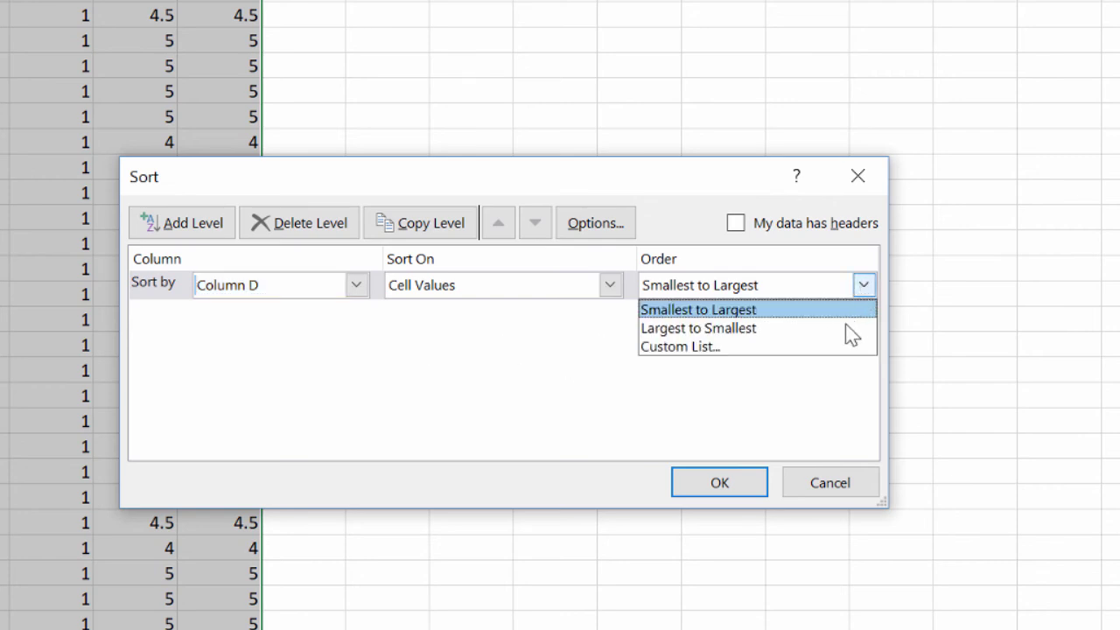
click(840, 331)
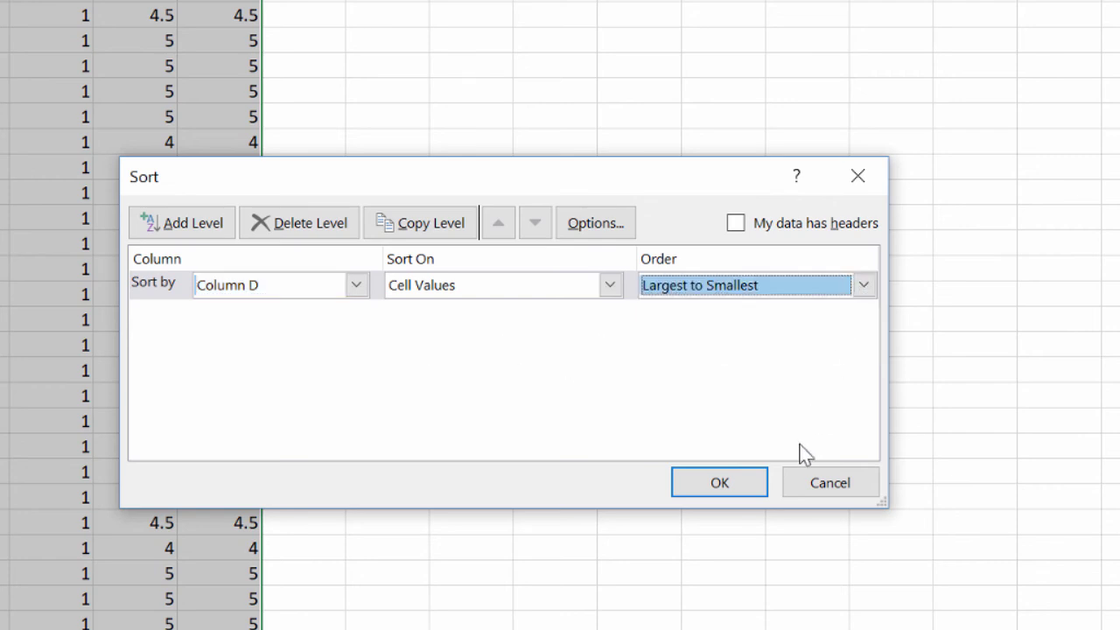
click(744, 486)
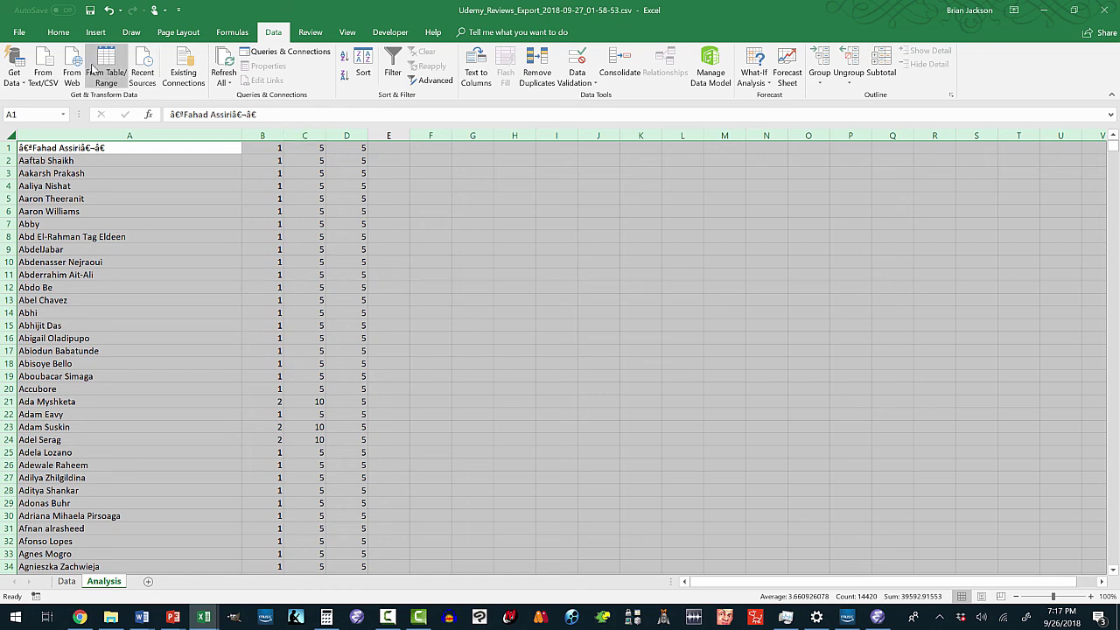
Step: Sort the Analysis sheet again by Column C, the rating totals, from largest to smallest
click(362, 75)
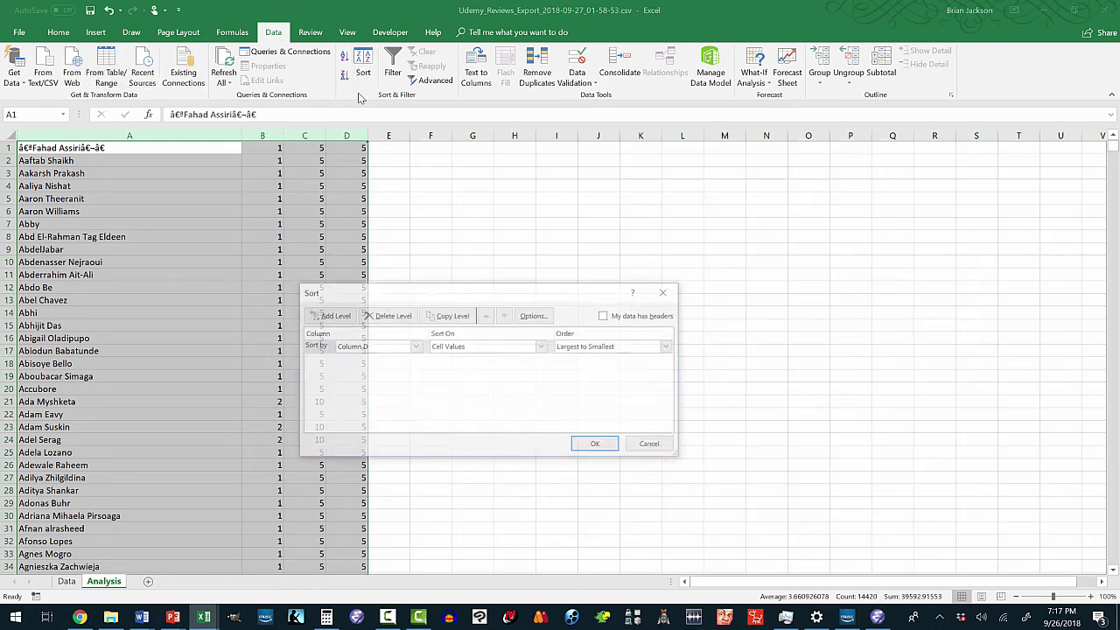
click(415, 346)
click(413, 378)
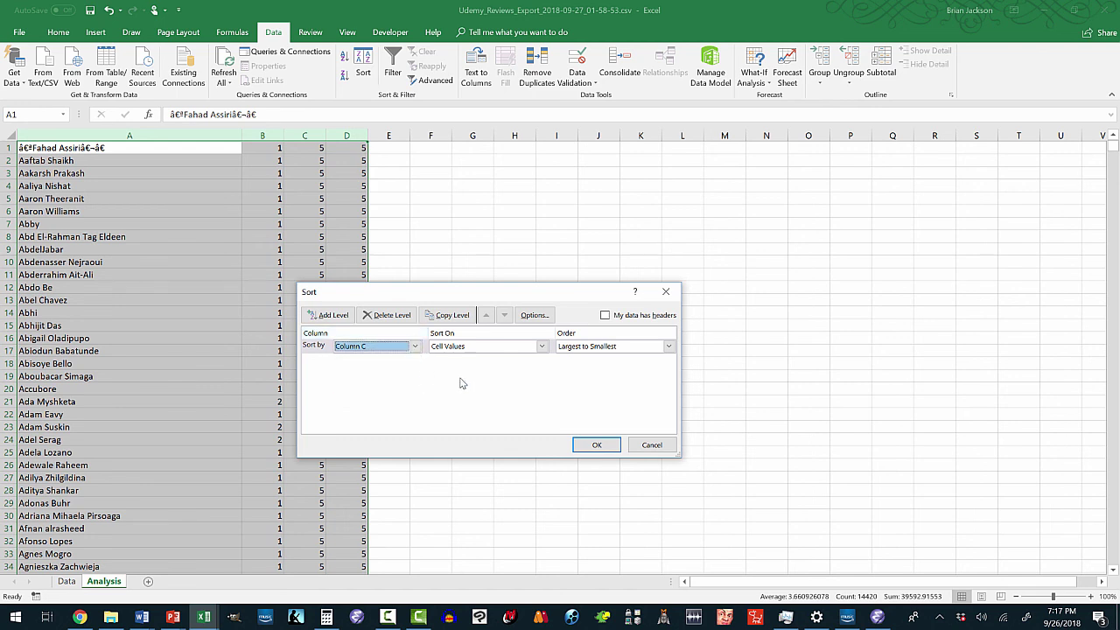
click(595, 445)
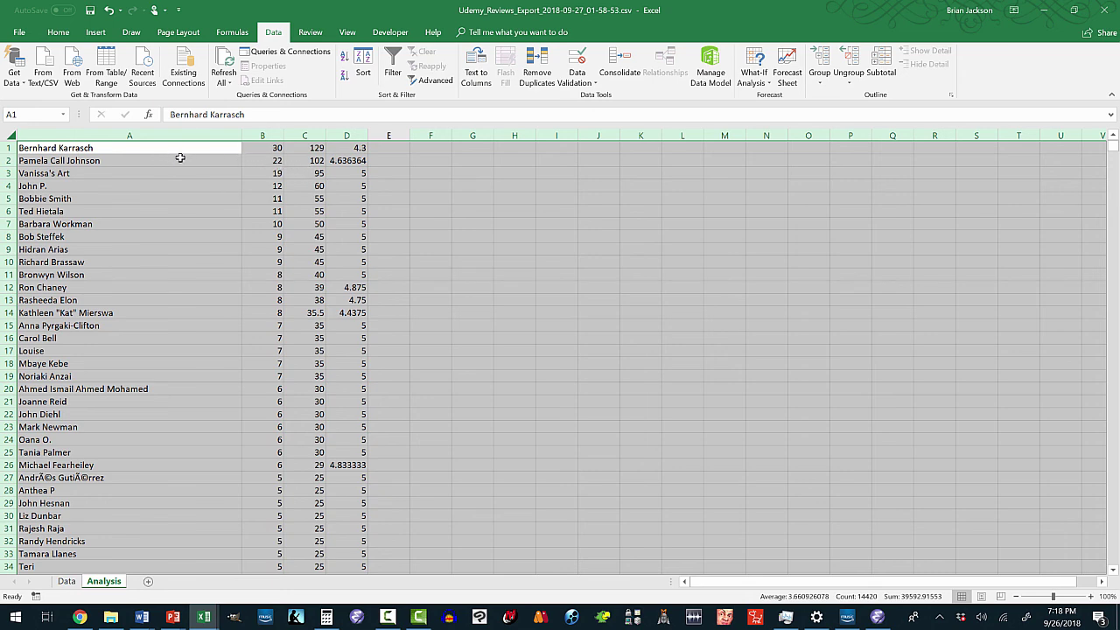
Step: Examine the top-ranked student's review count formula in B1 and the average ratings in D3:D7
click(261, 147)
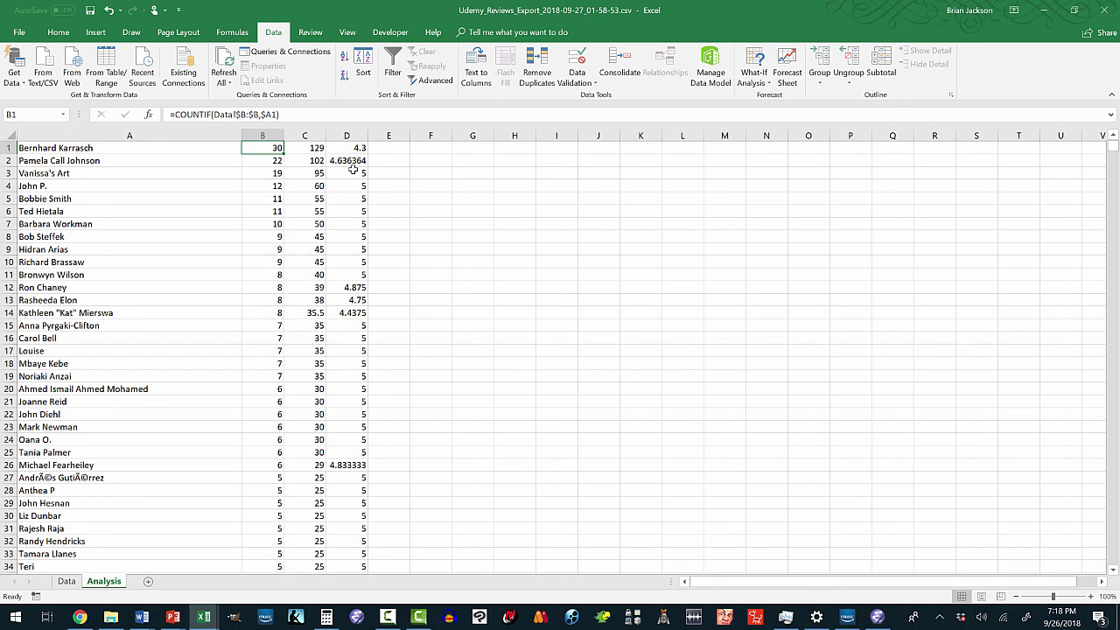
drag(353, 172, 347, 221)
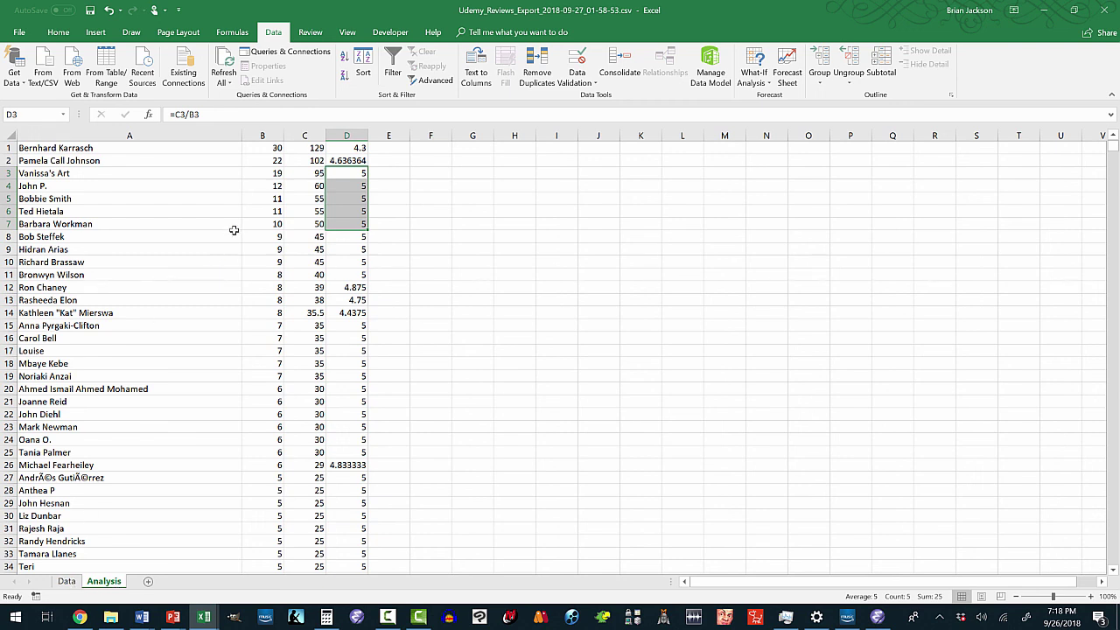
click(266, 149)
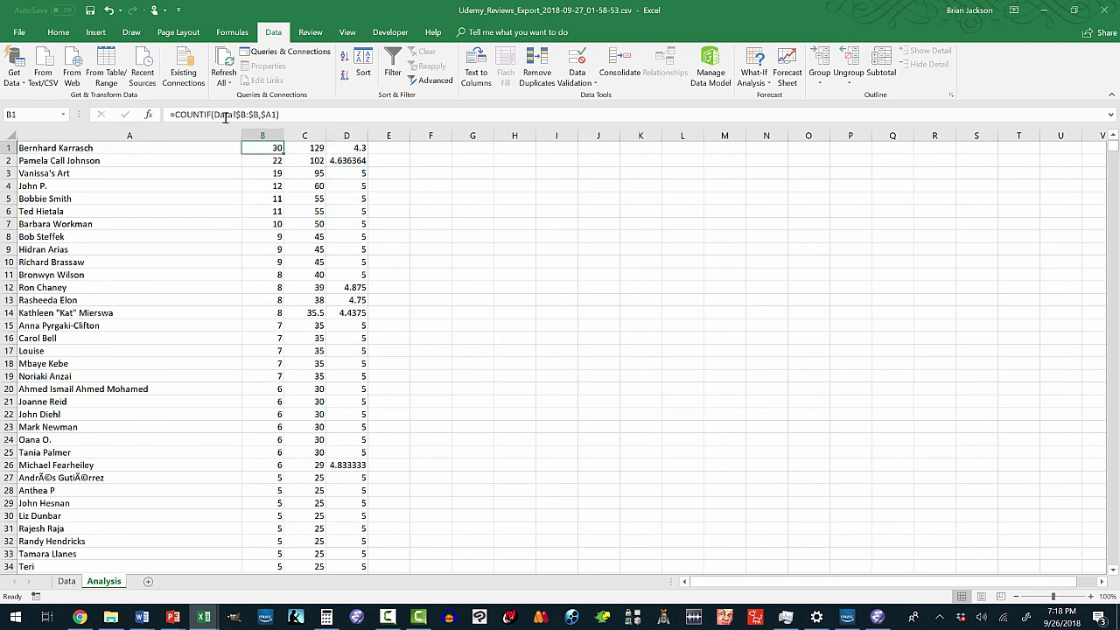